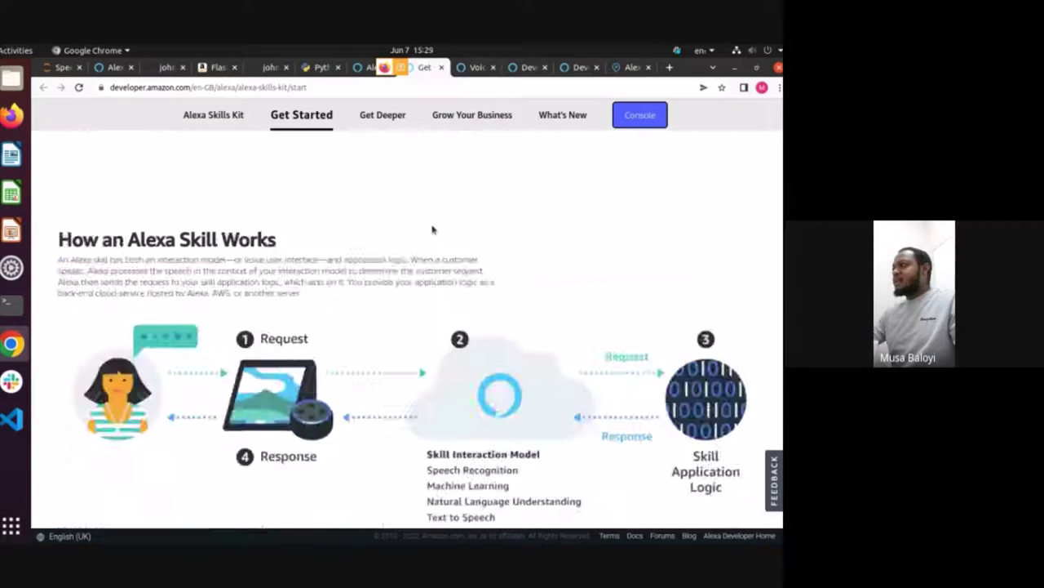
# Step: Look through the open Alexa pages, including the Voice Service console, the interaction model JSON and the How Many Days skill details
pyautogui.hotkey('ctrl', 'Tab')
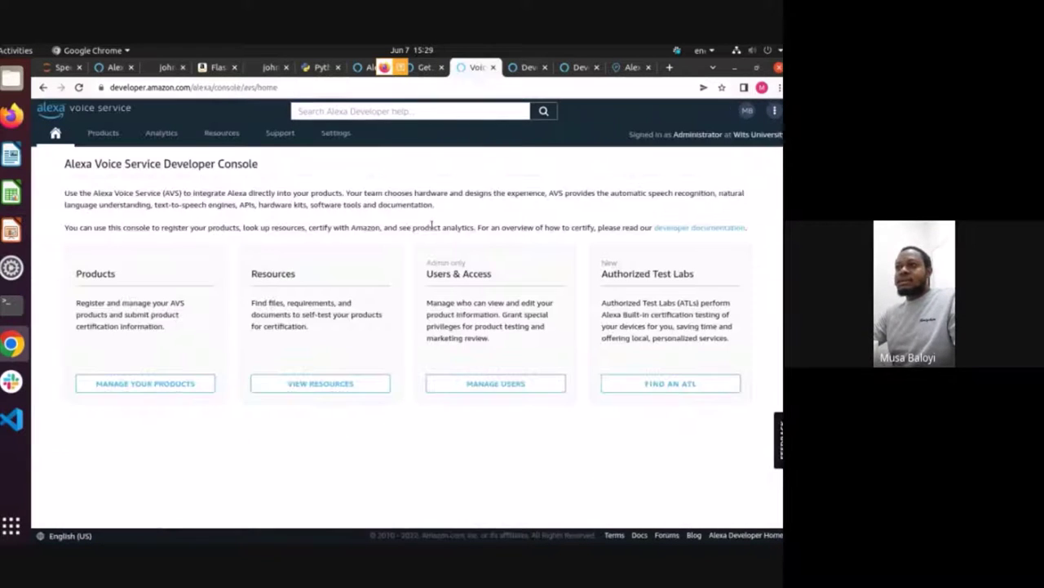
pyautogui.hotkey('ctrl', 'Tab')
pyautogui.scroll(3, 432, 225)
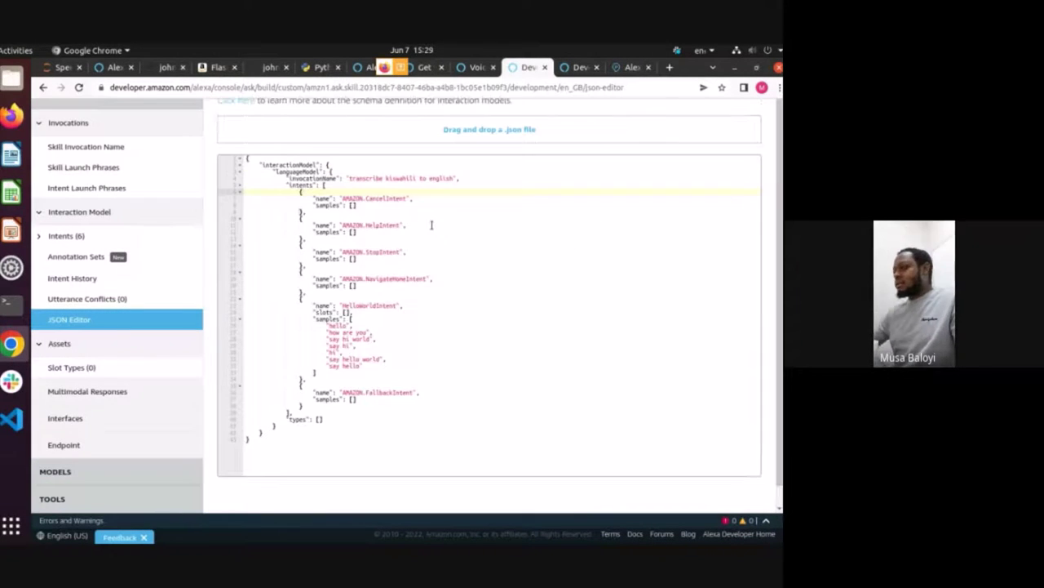
pyautogui.hotkey('ctrl', 'Tab')
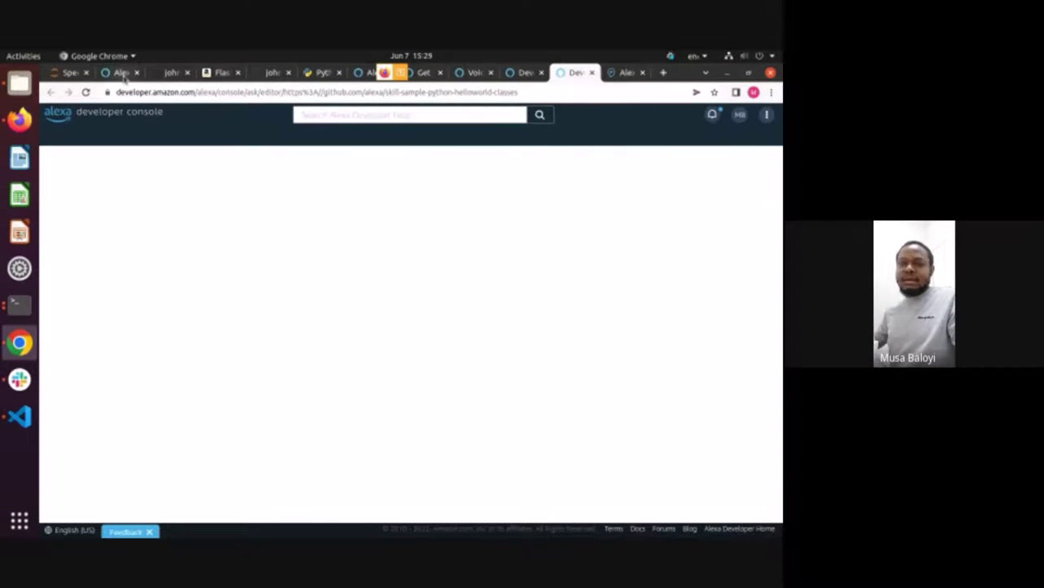
pyautogui.click(99, 56)
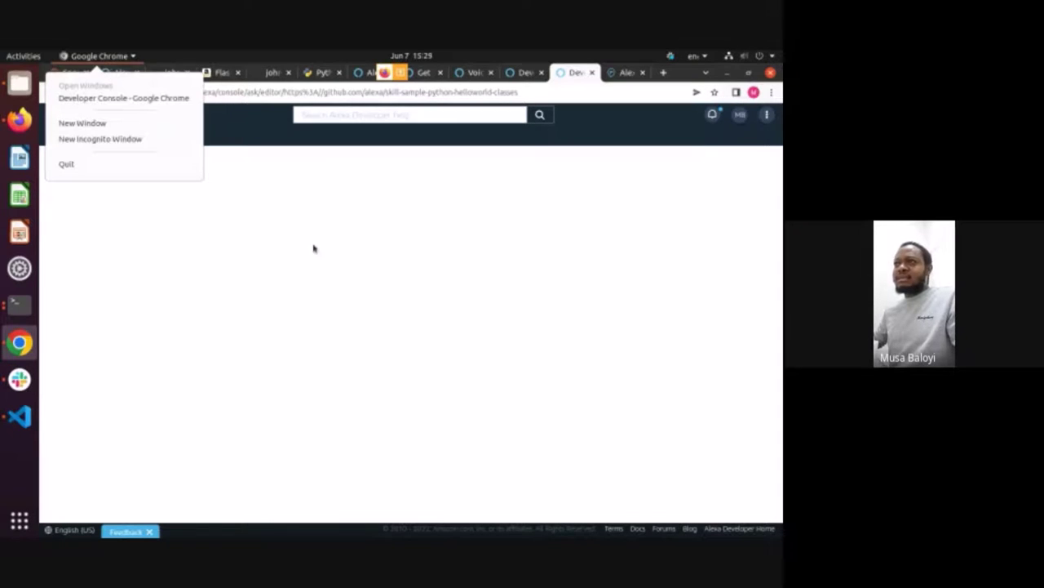
pyautogui.click(124, 82)
pyautogui.click(123, 75)
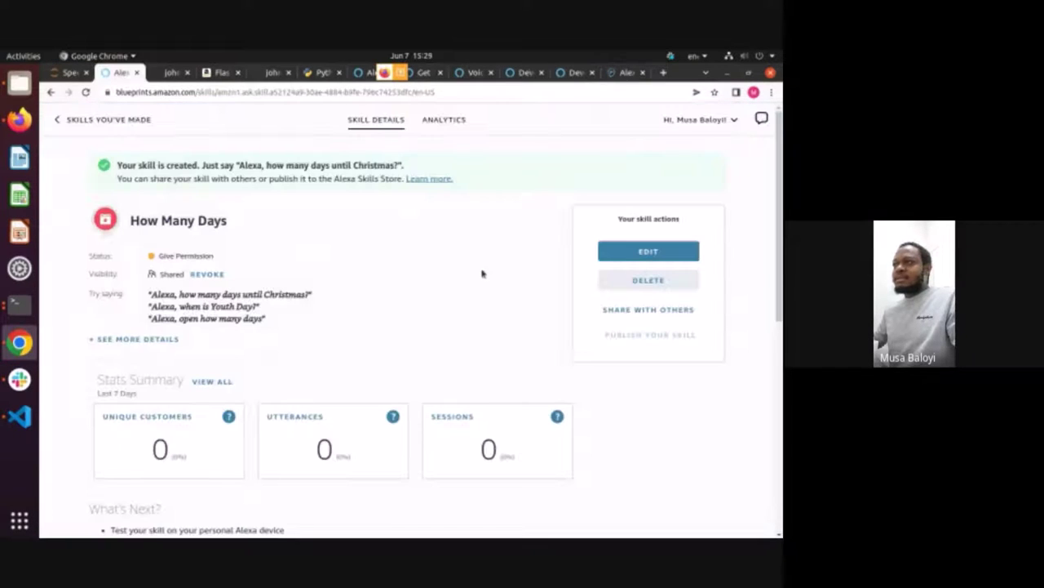
pyautogui.hotkey('ctrl', 'r')
pyautogui.click(569, 74)
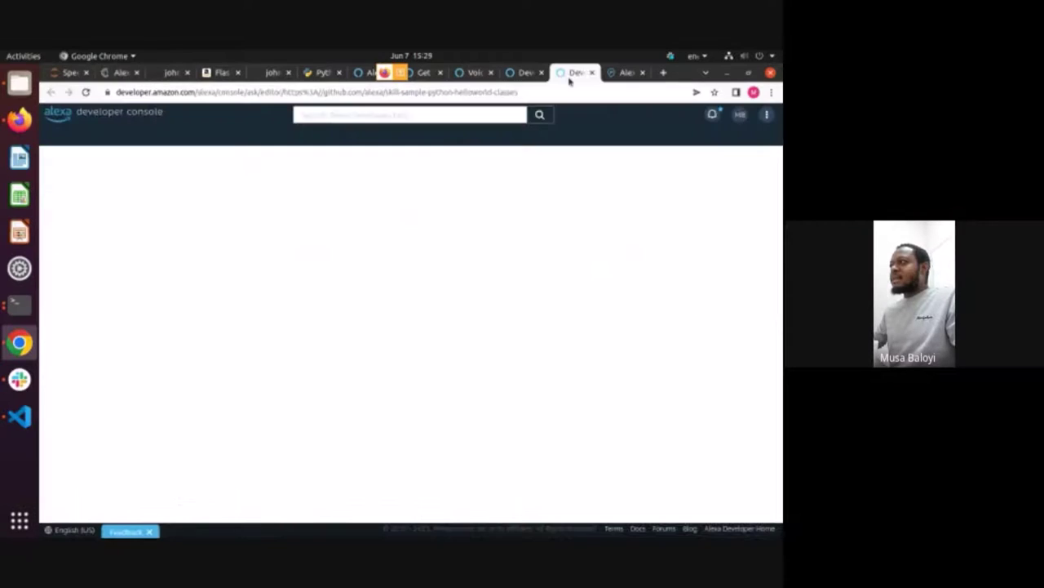
# Step: Go from the interaction model's JSON Editor to the list of Alexa skills in the developer console
pyautogui.click(524, 75)
pyautogui.hotkey('ctrl', 'pageup')
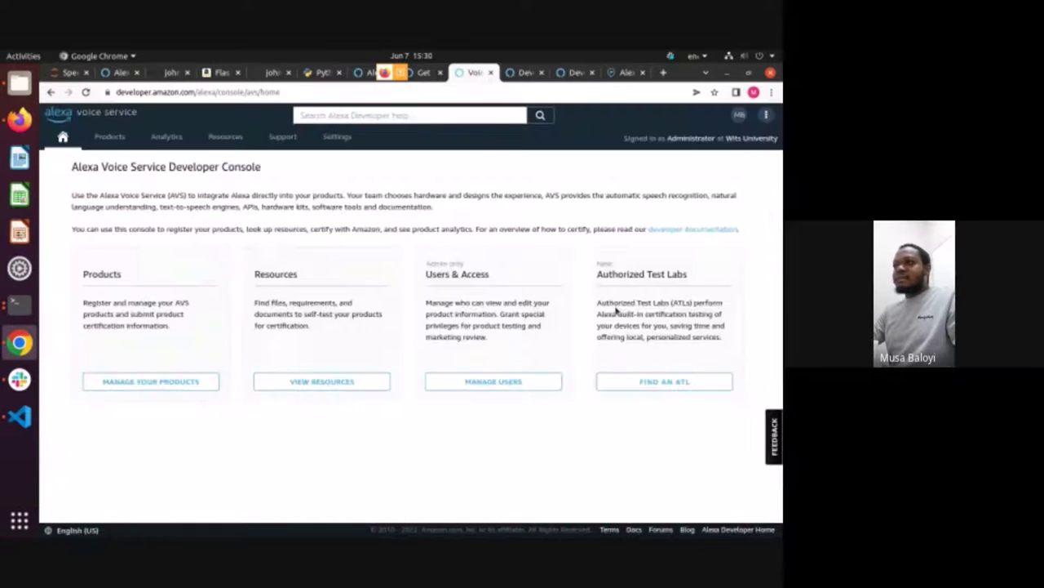
pyautogui.hotkey('ctrl', 'pageup')
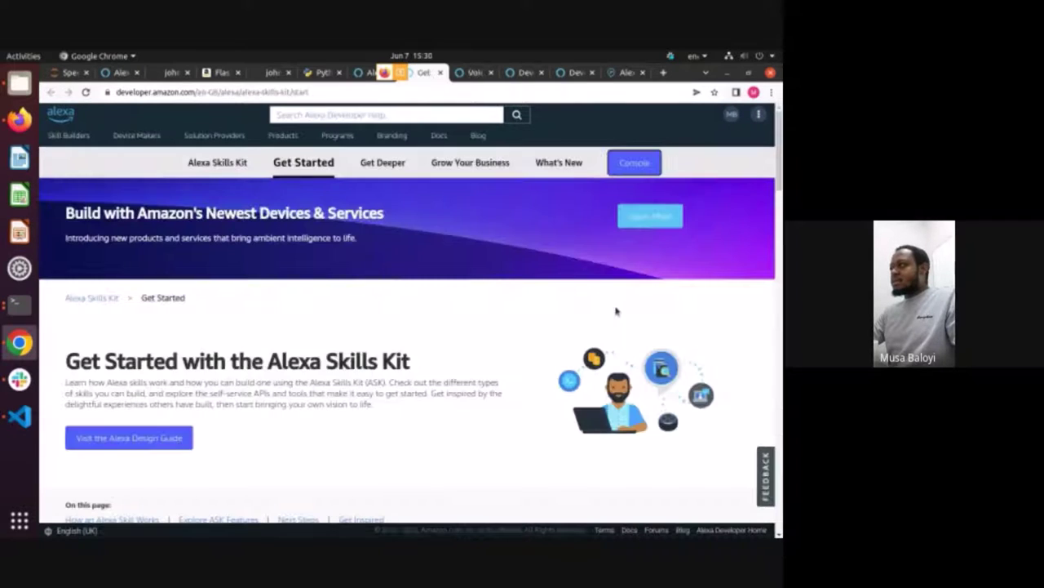
pyautogui.hotkey('ctrl', 'pagedown')
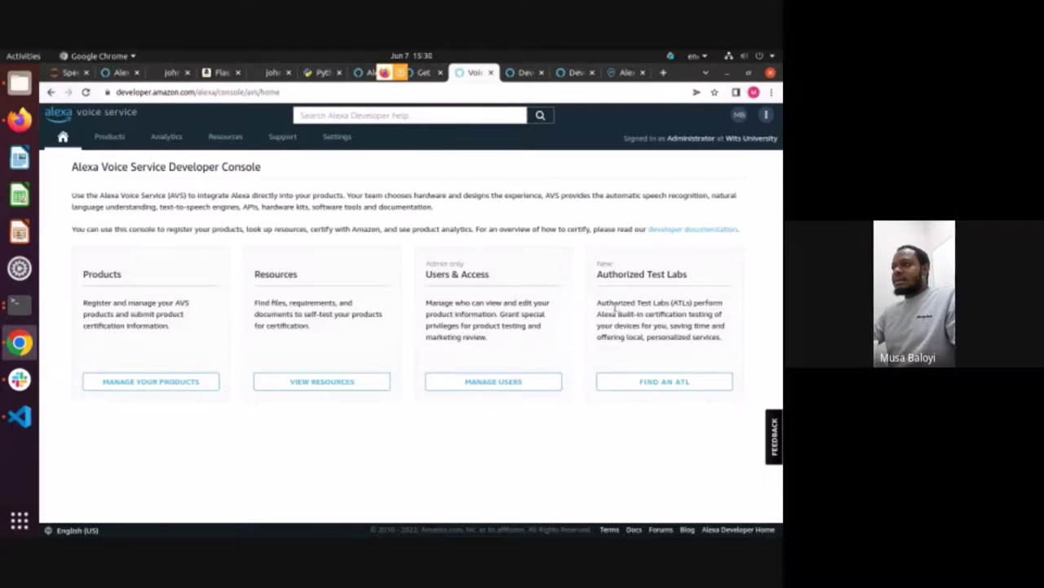
pyautogui.hotkey('ctrl', 'pagedown')
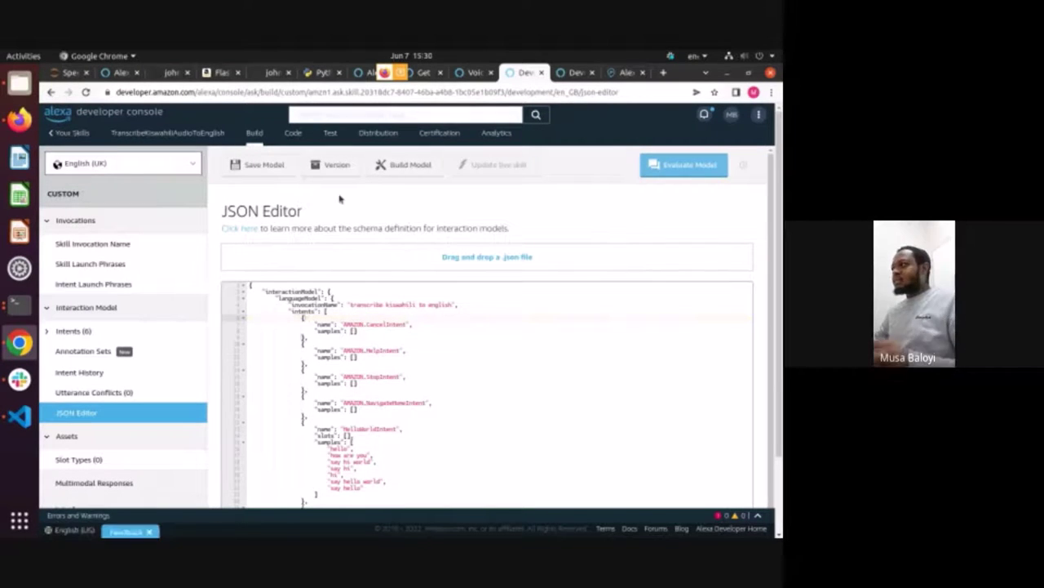
pyautogui.hotkey('ctrl', 'r')
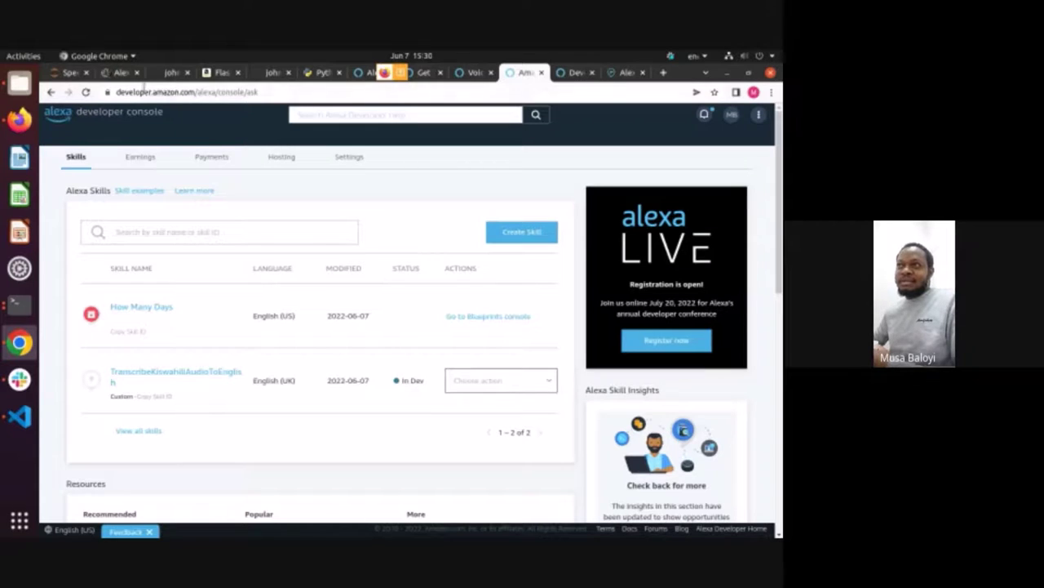
# Step: Examine the Alexa skills list, the How Many Days skill details and the Alexa for Business features page
pyautogui.click(118, 72)
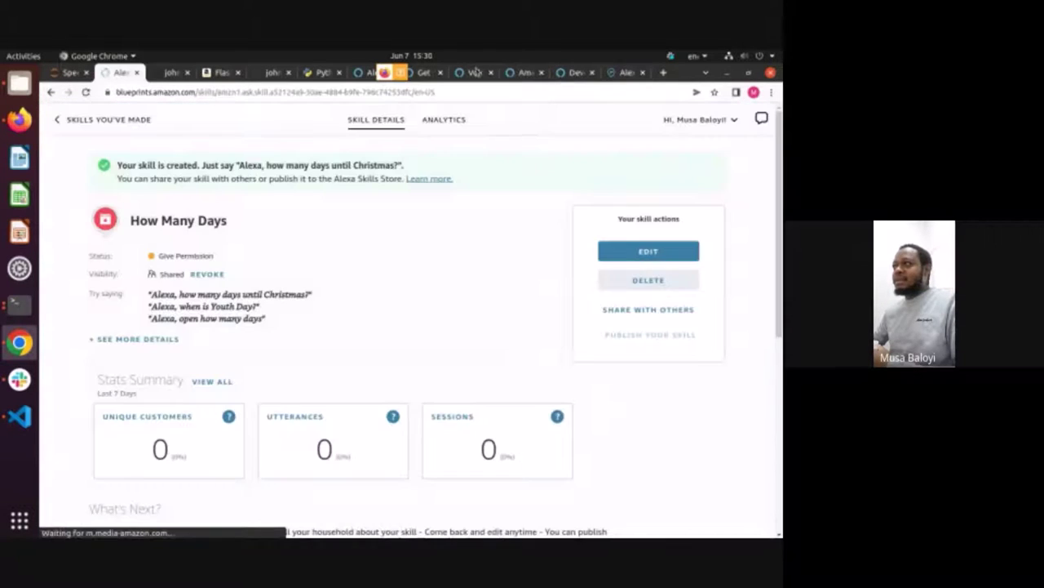
pyautogui.click(476, 72)
pyautogui.click(515, 74)
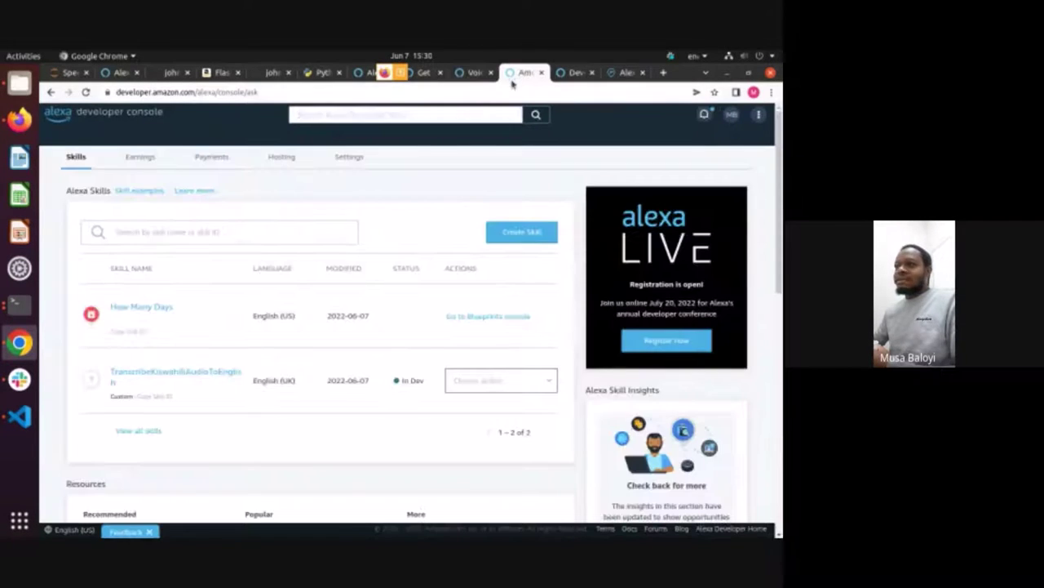
pyautogui.scroll(-1, 372, 419)
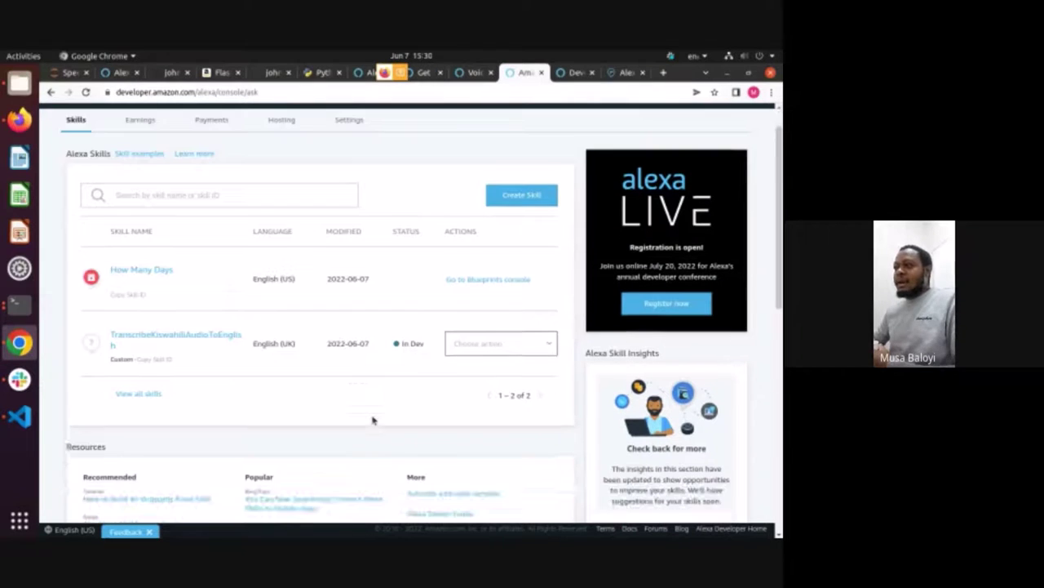
pyautogui.scroll(-1, 372, 419)
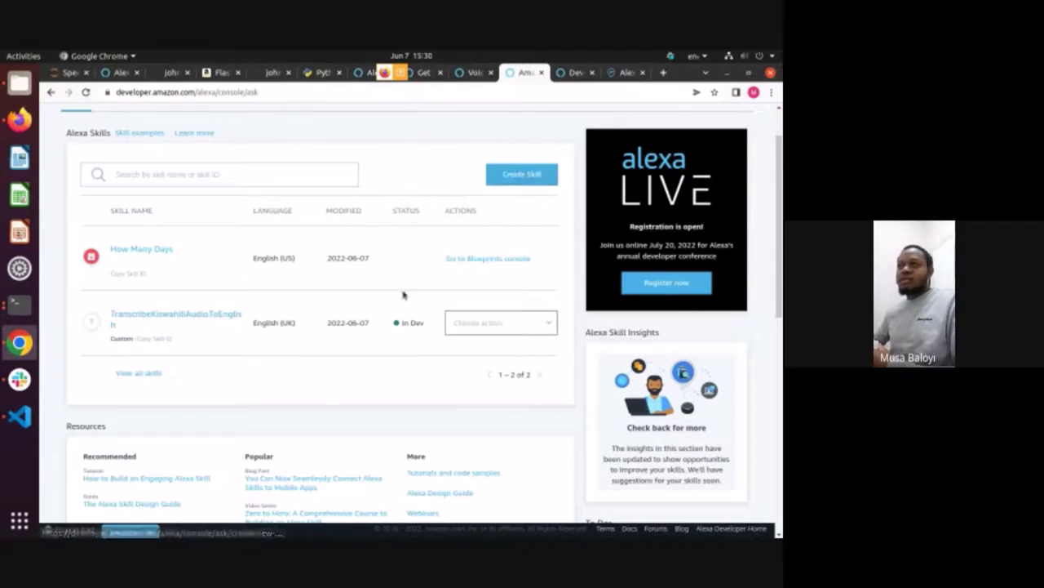
pyautogui.scroll(2, 403, 292)
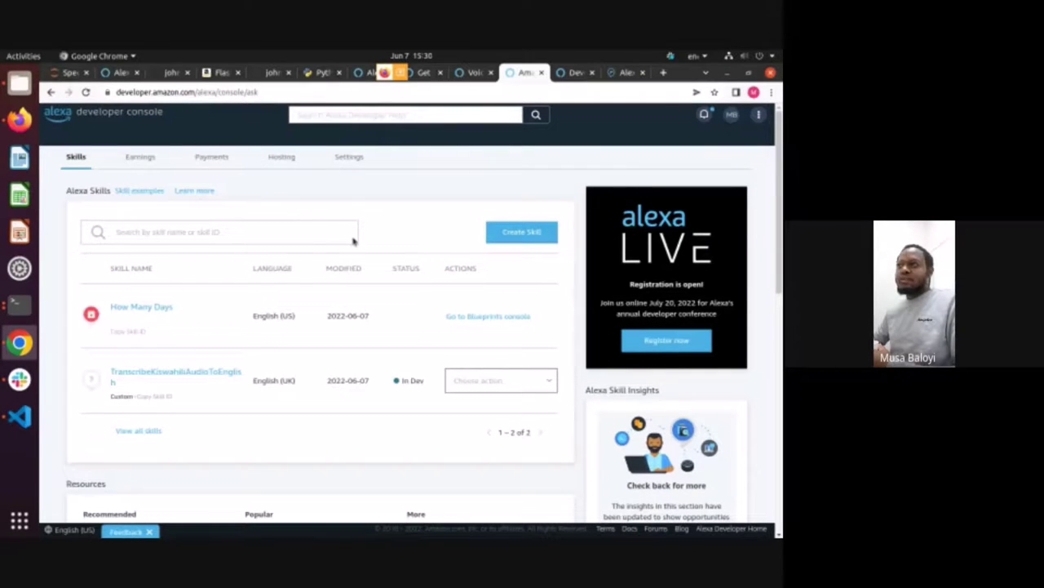
pyautogui.click(120, 74)
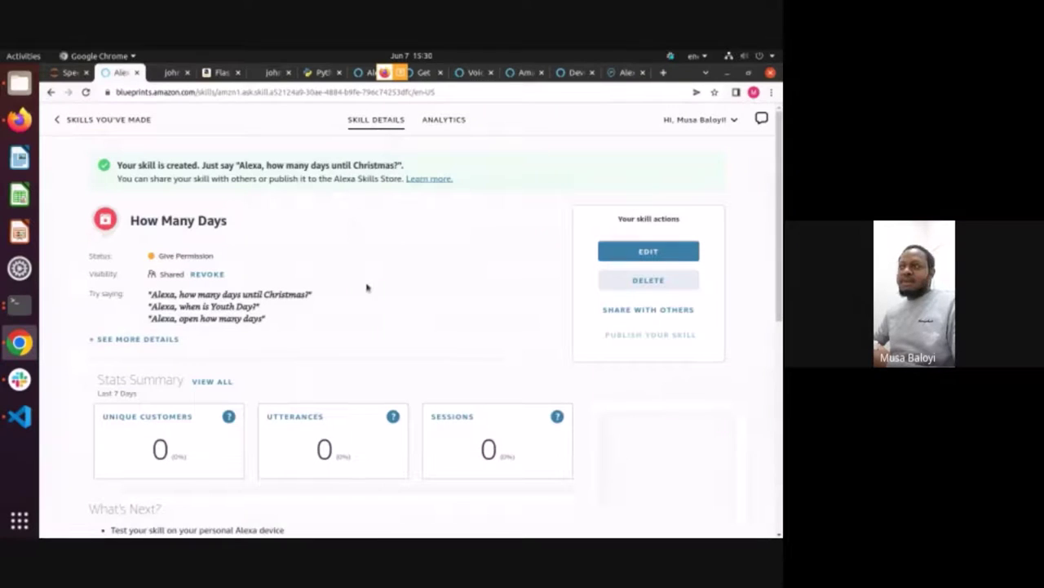
pyautogui.click(734, 119)
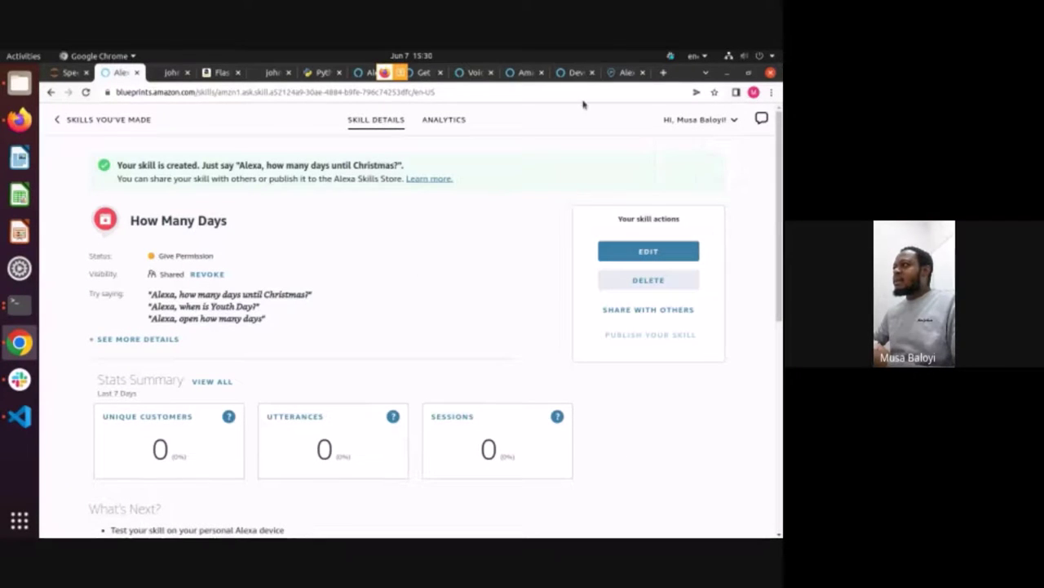
pyautogui.click(620, 72)
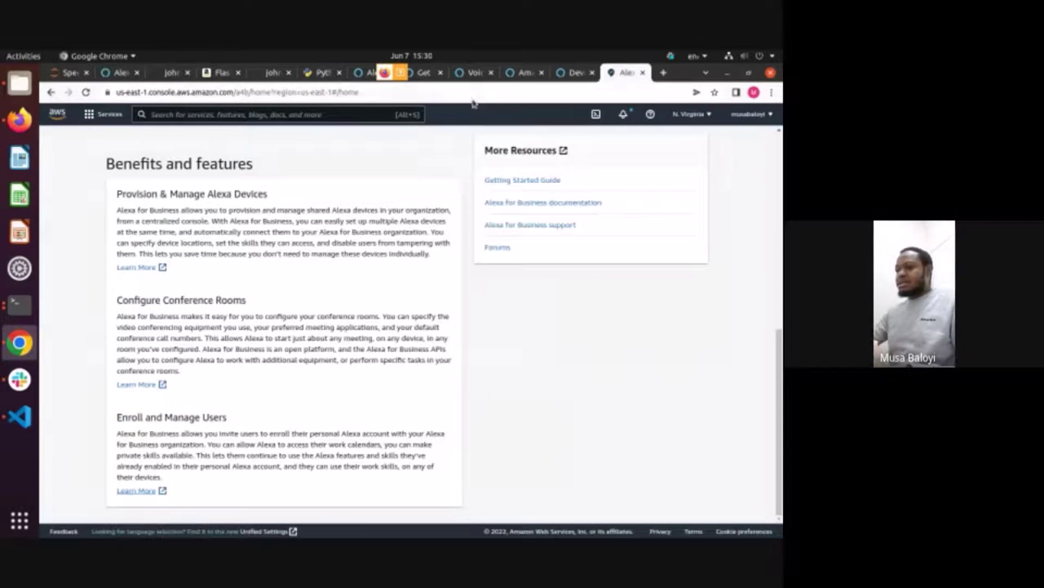
pyautogui.hotkey('ctrl', 'pageup')
pyautogui.hotkey('ctrl', 'pageup')
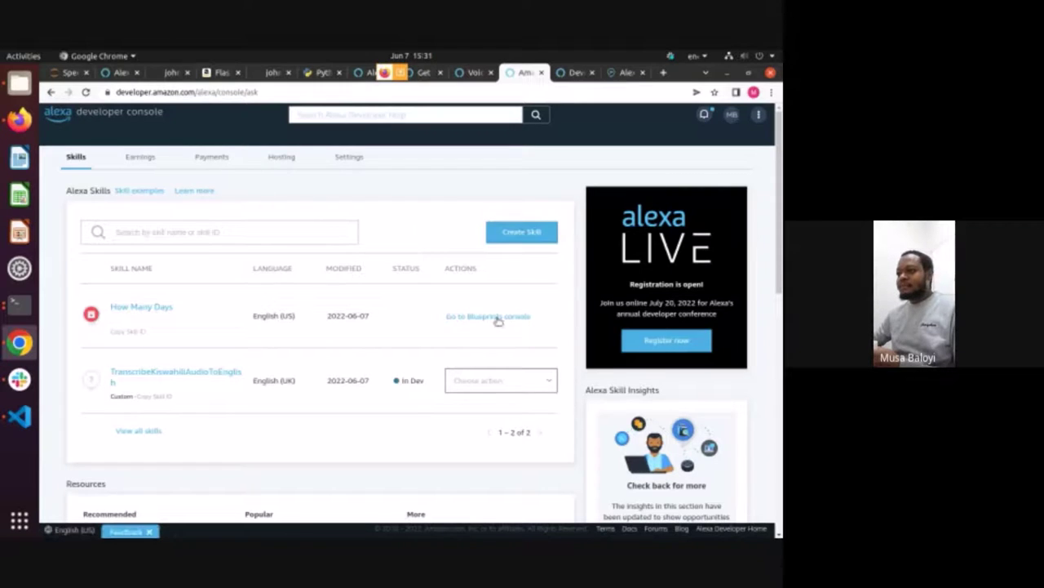
# Step: Start creating a new skill from the Alexa skills list and name it TestAlexa
pyautogui.scroll(-2, 482, 353)
pyautogui.scroll(-3, 483, 353)
pyautogui.scroll(5, 487, 380)
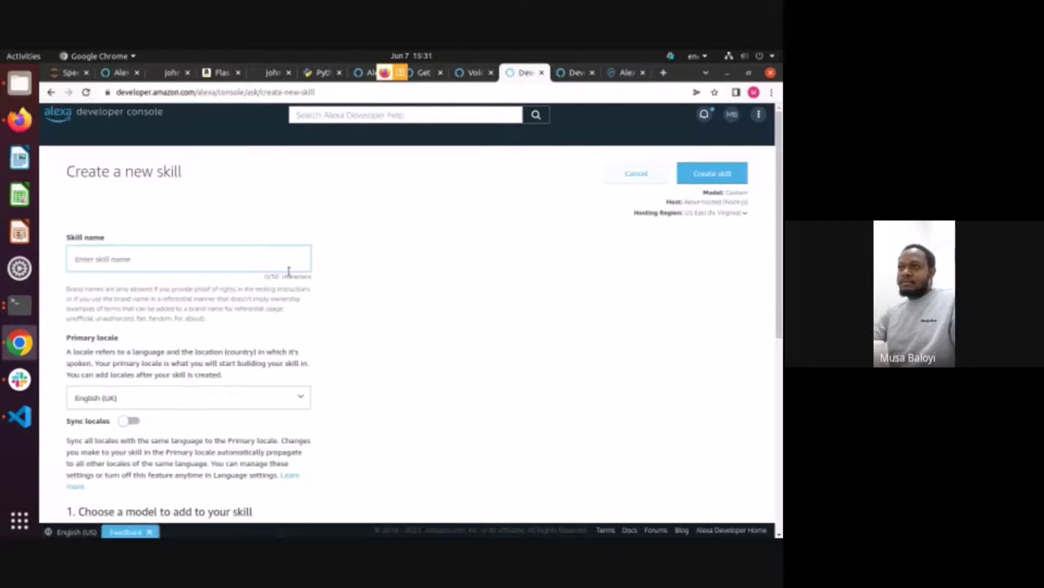
pyautogui.write('TestAlexa')
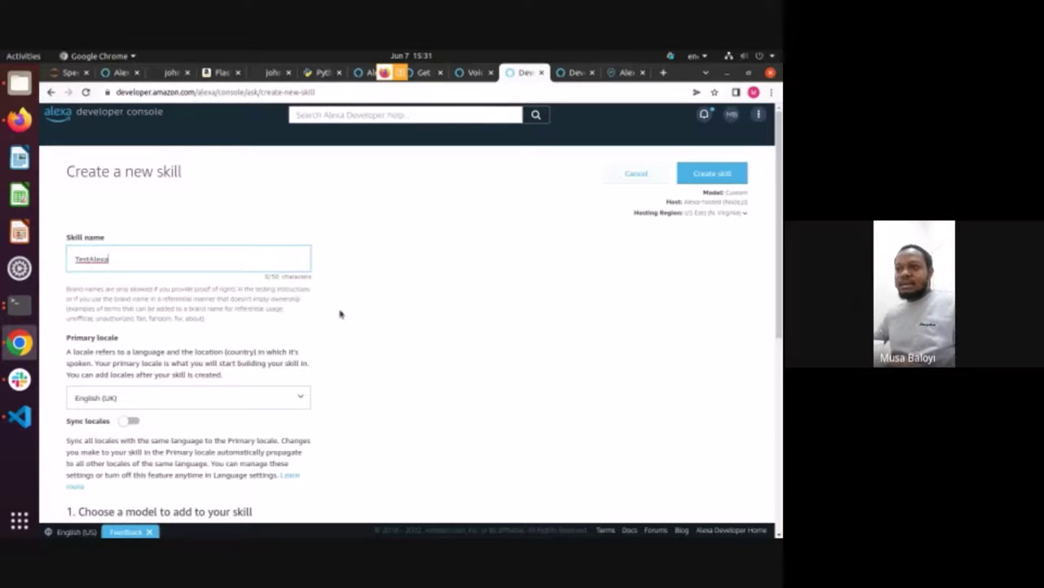
# Step: Examine the new skill form's naming rules, primary locale, model choices and backend hosting options
pyautogui.scroll(-2, 341, 319)
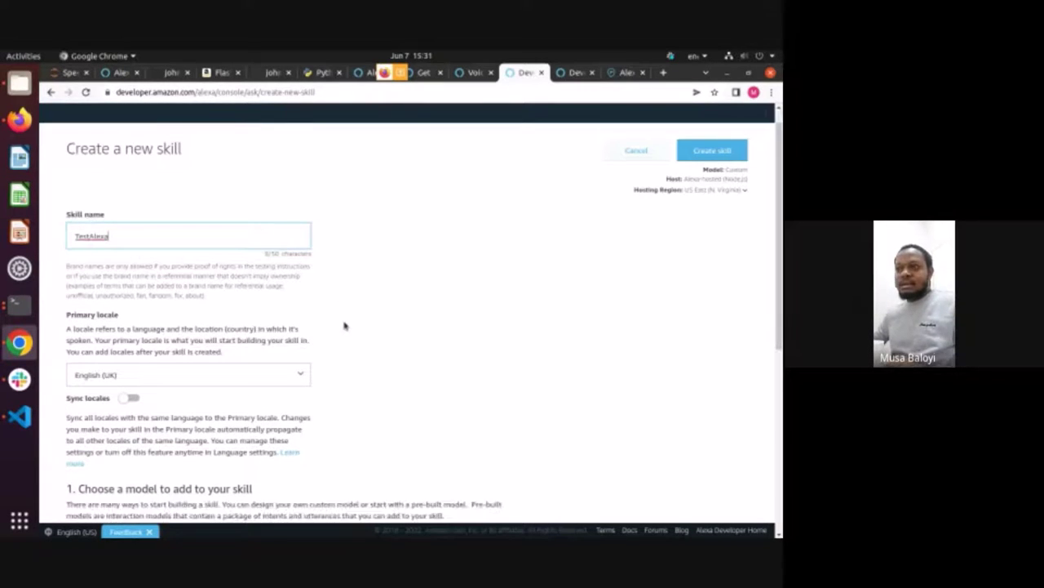
pyautogui.scroll(-3, 357, 338)
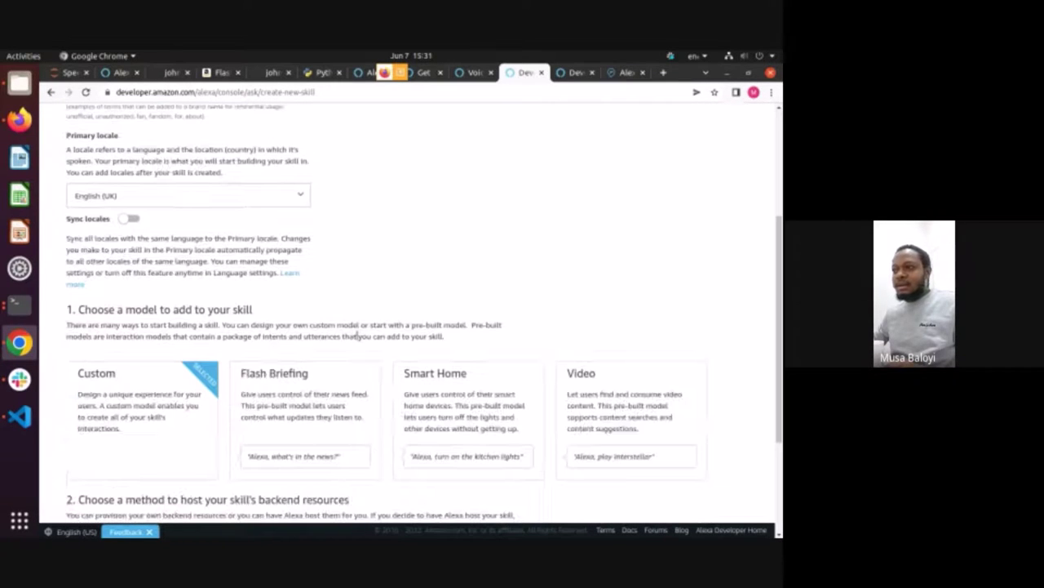
pyautogui.scroll(4, 427, 183)
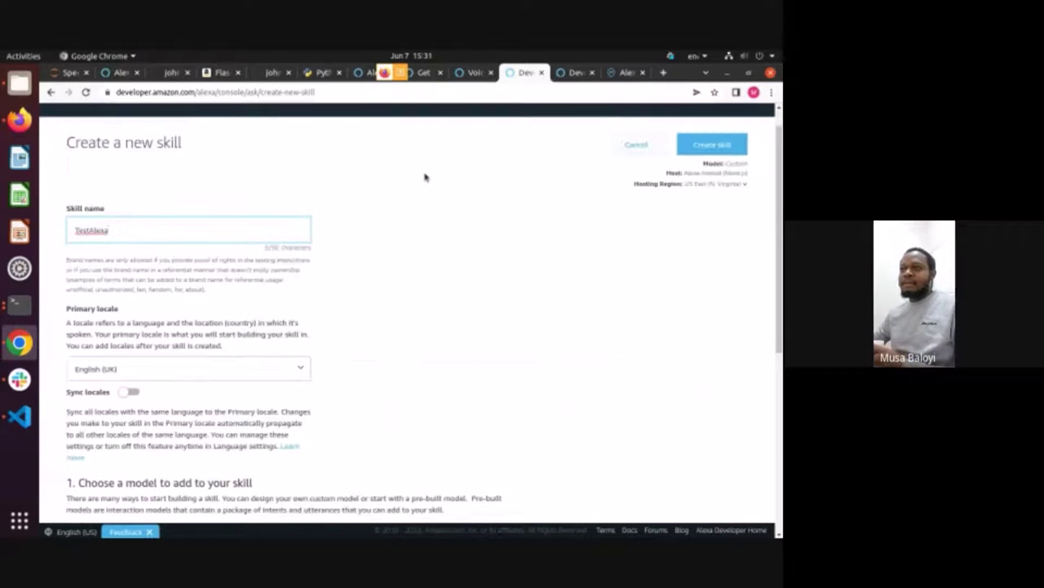
pyautogui.click(124, 268)
pyautogui.tripleClick(124, 268)
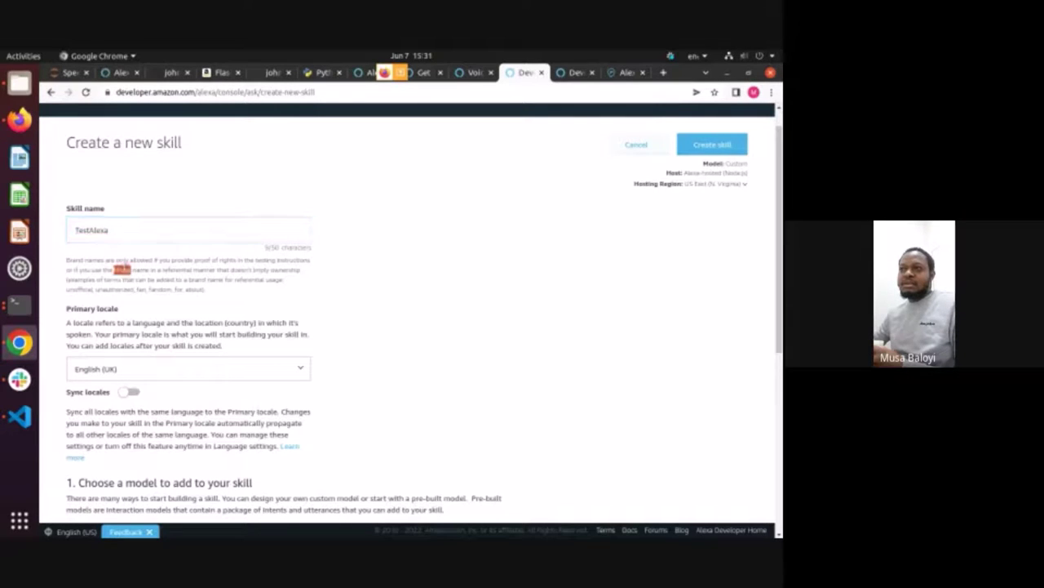
pyautogui.click(300, 302)
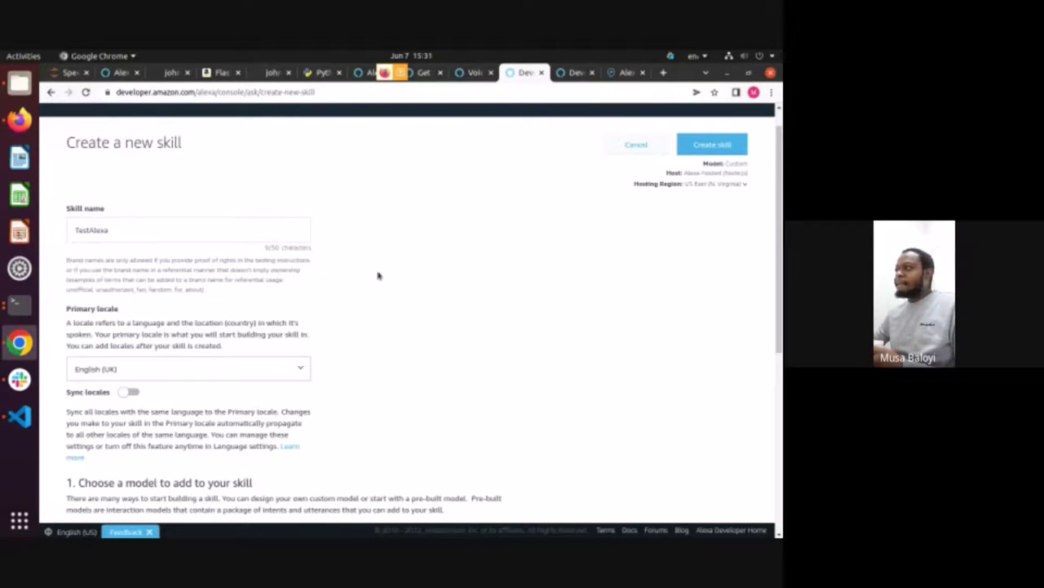
pyautogui.scroll(-1, 251, 142)
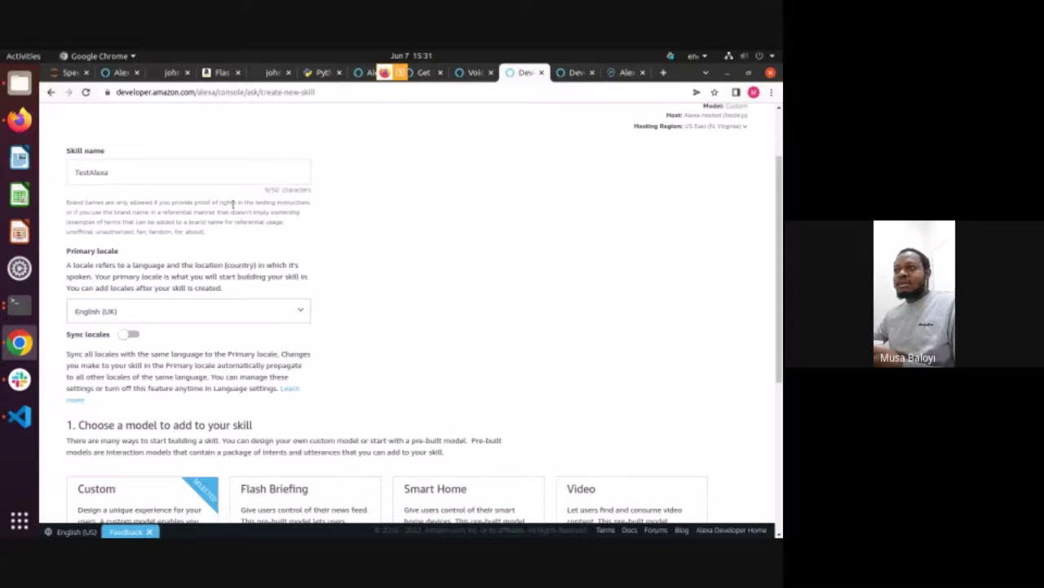
pyautogui.scroll(-2, 380, 252)
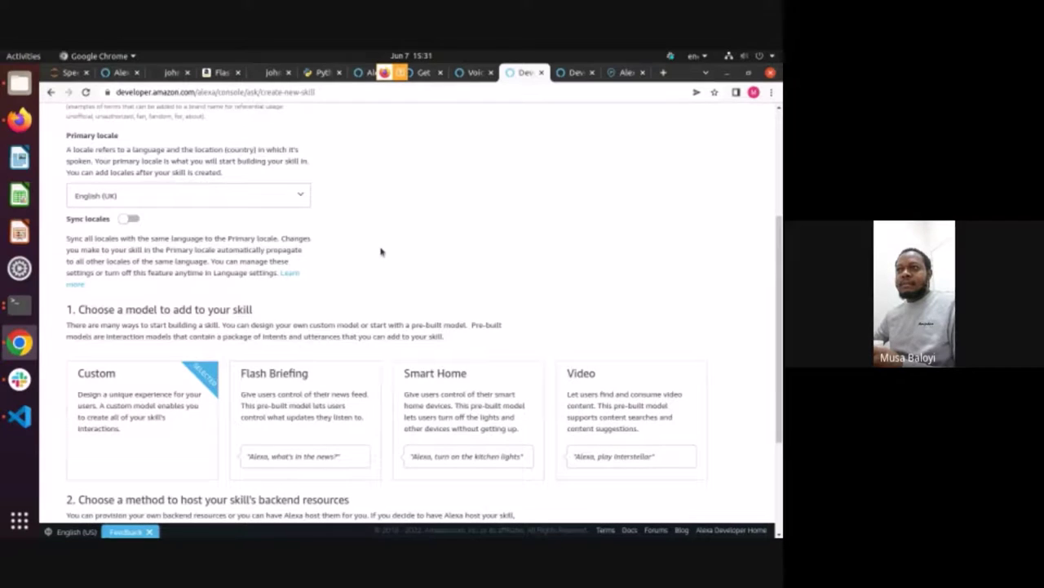
pyautogui.scroll(-2, 403, 249)
pyautogui.scroll(2, 403, 249)
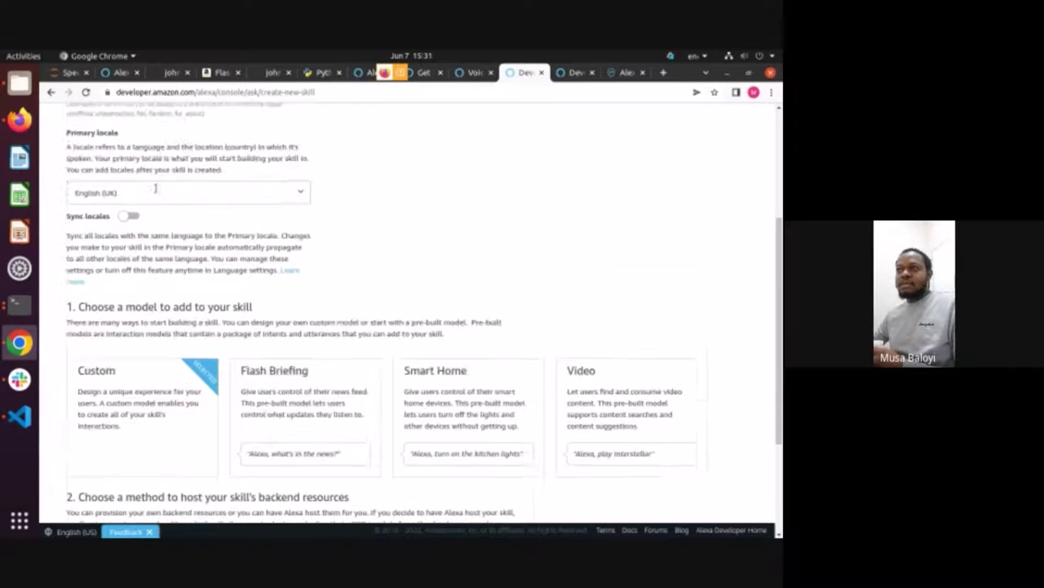
pyautogui.scroll(-2, 422, 291)
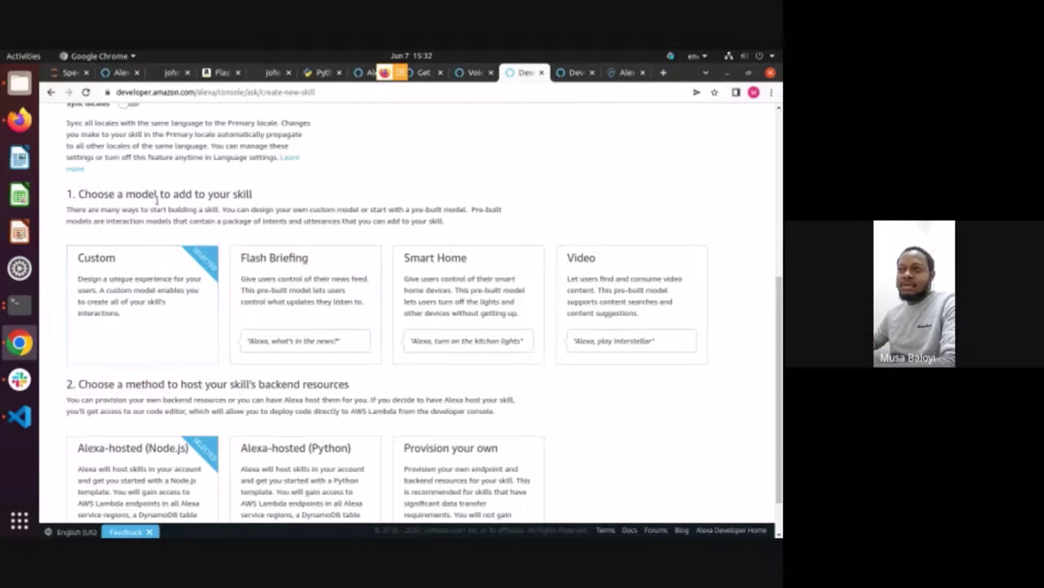
# Step: Preview the Flash Briefing, Smart Home and Video models, and settle on the Custom model for the skill
pyautogui.click(297, 333)
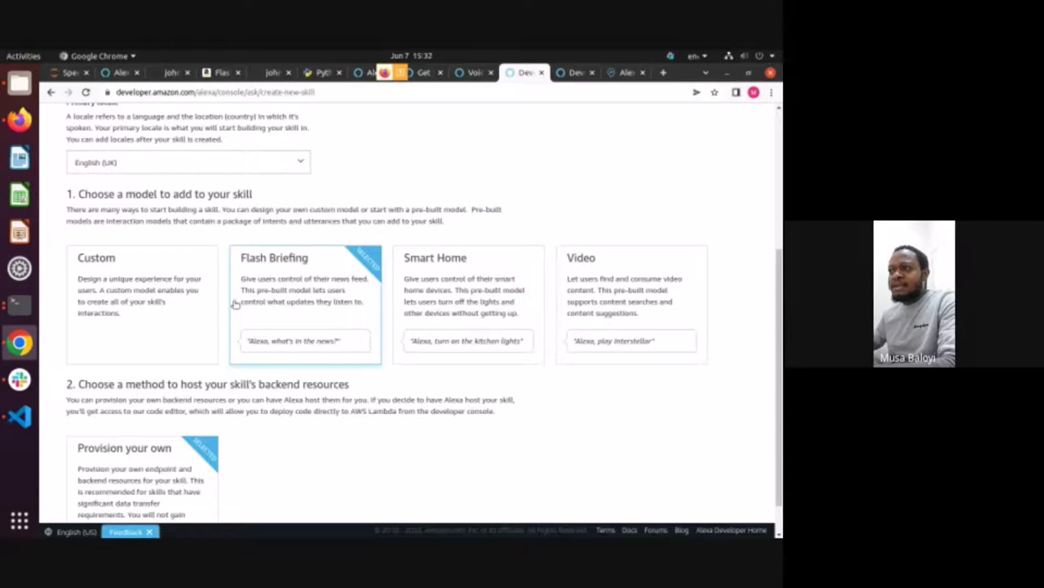
pyautogui.click(448, 286)
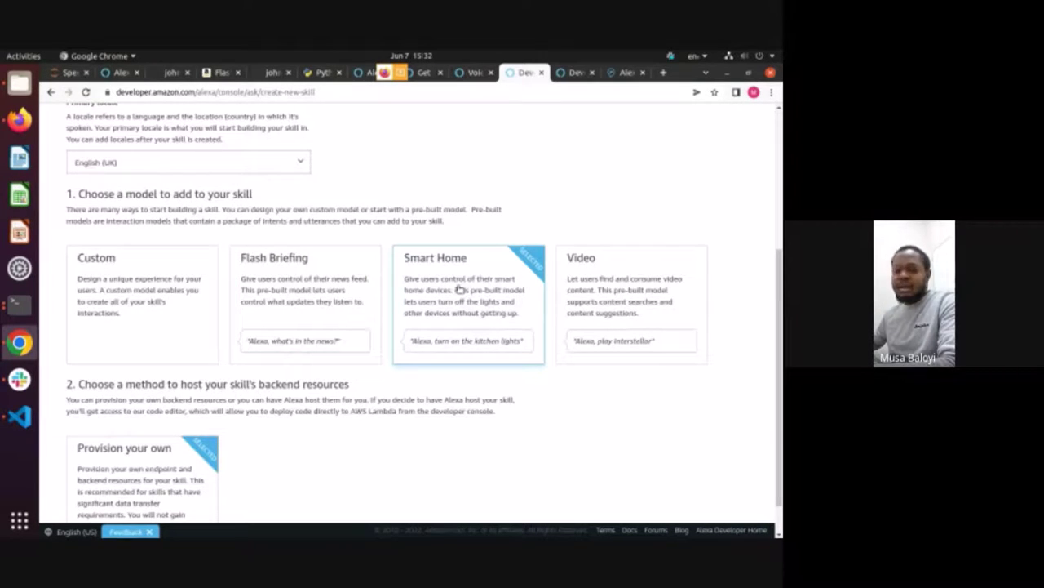
pyautogui.click(650, 299)
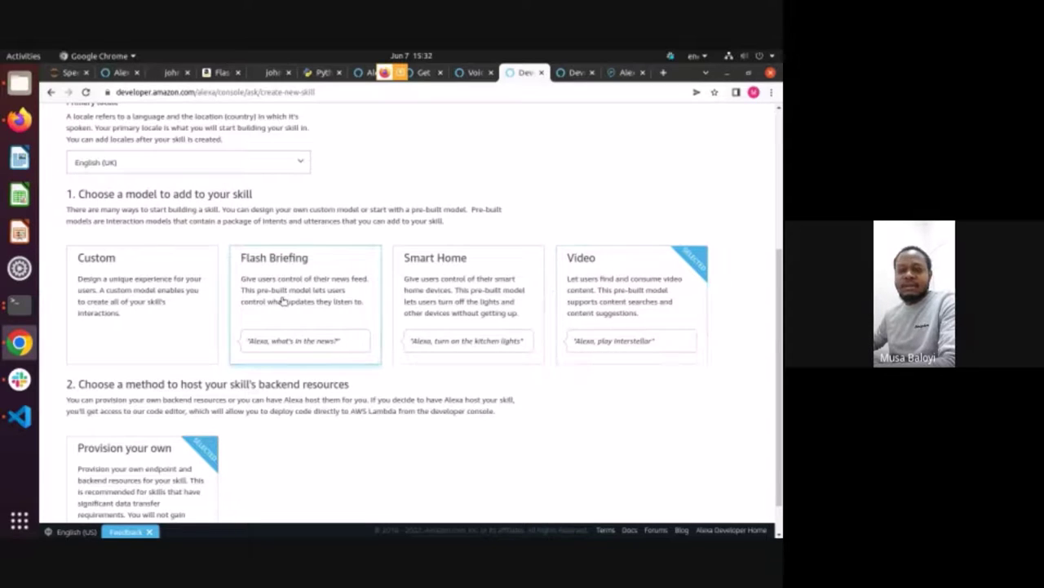
pyautogui.click(177, 299)
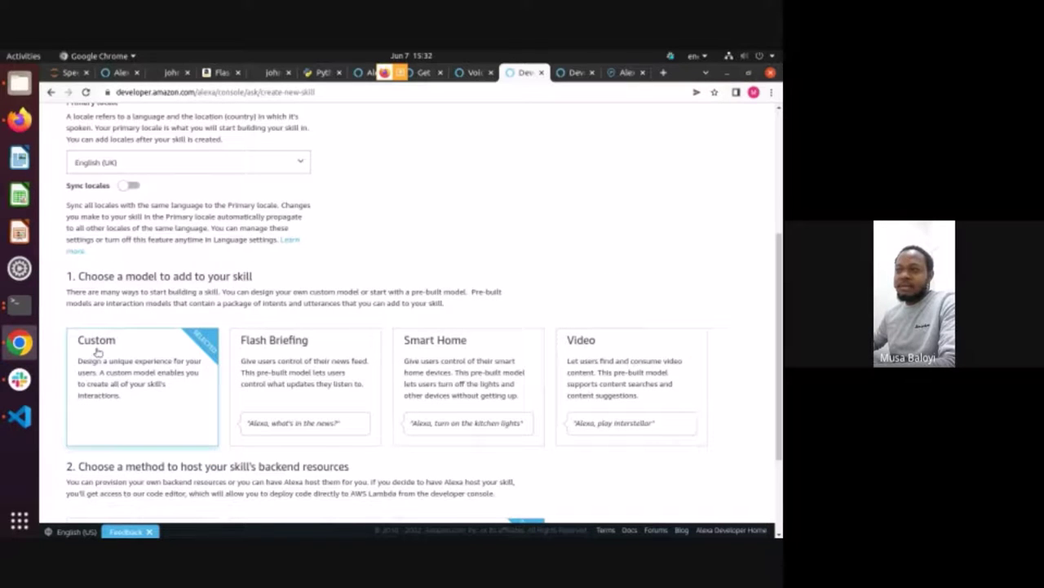
# Step: Preview the Alexa-hosted Node.js and Python options for the backend resources, and select Provision your own
pyautogui.scroll(-1, 353, 312)
pyautogui.scroll(-2, 353, 312)
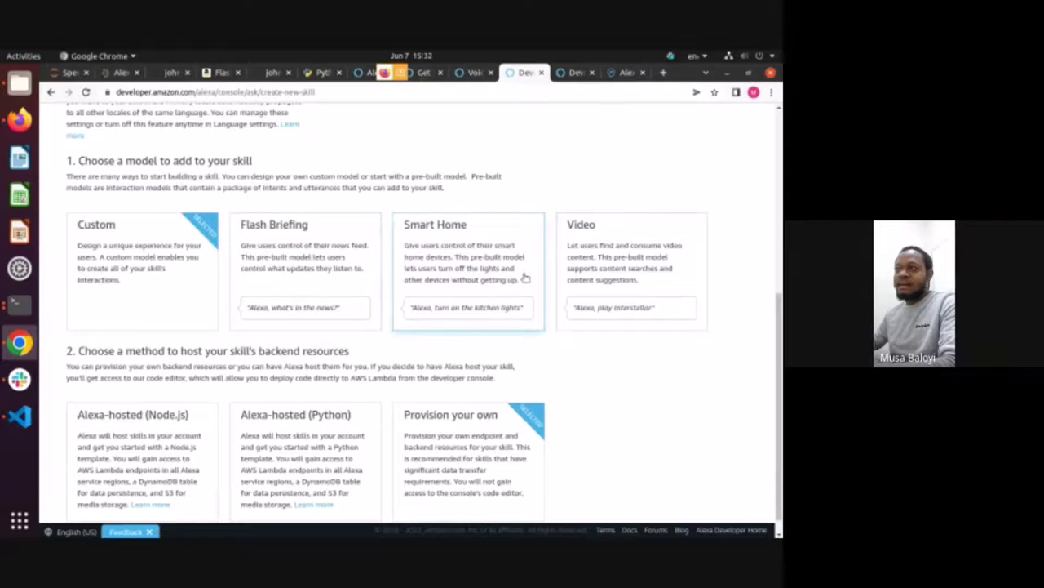
pyautogui.scroll(-1, 654, 365)
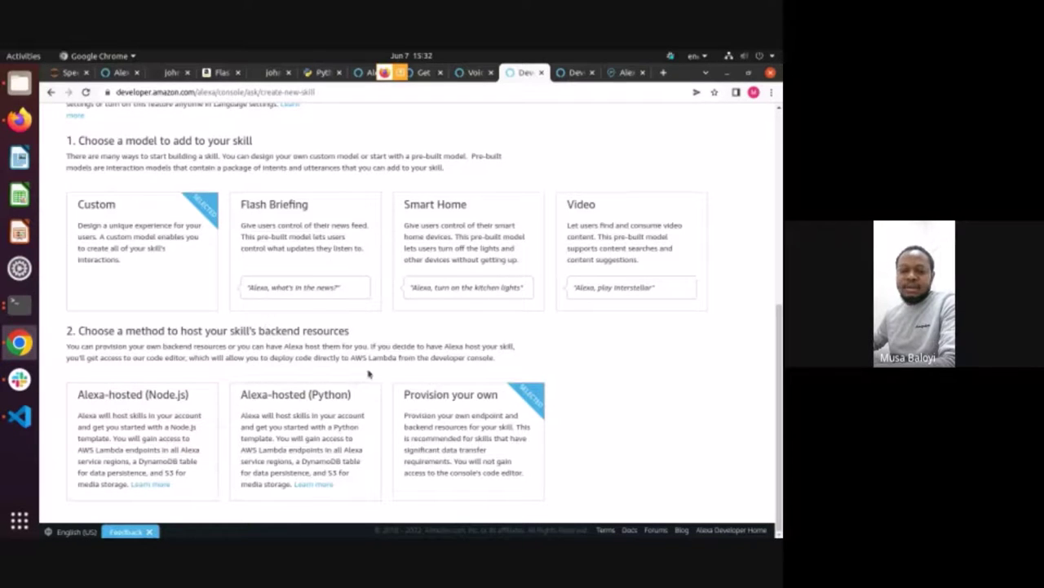
pyautogui.click(157, 441)
pyautogui.click(308, 423)
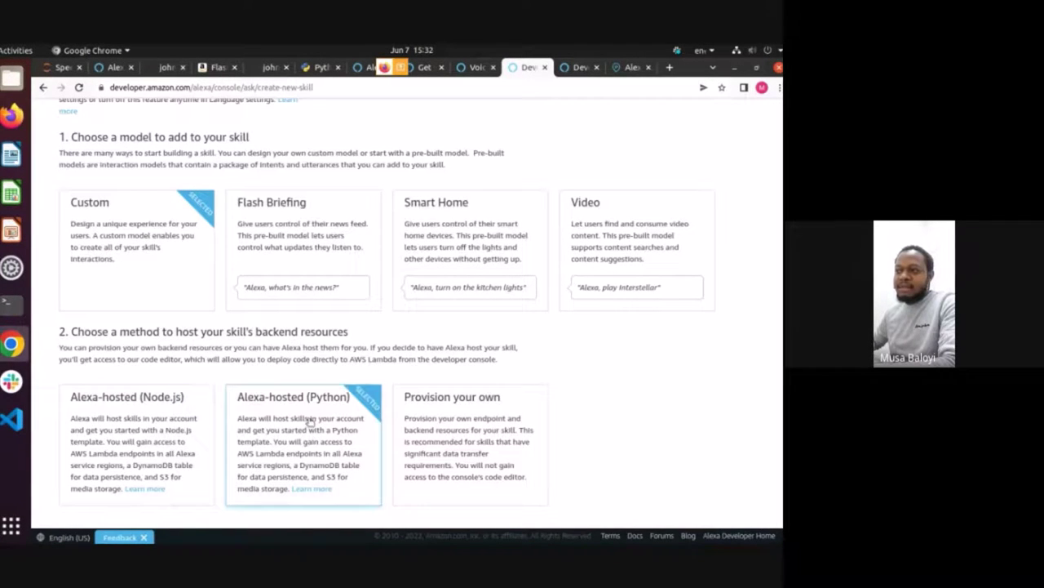
pyautogui.click(442, 401)
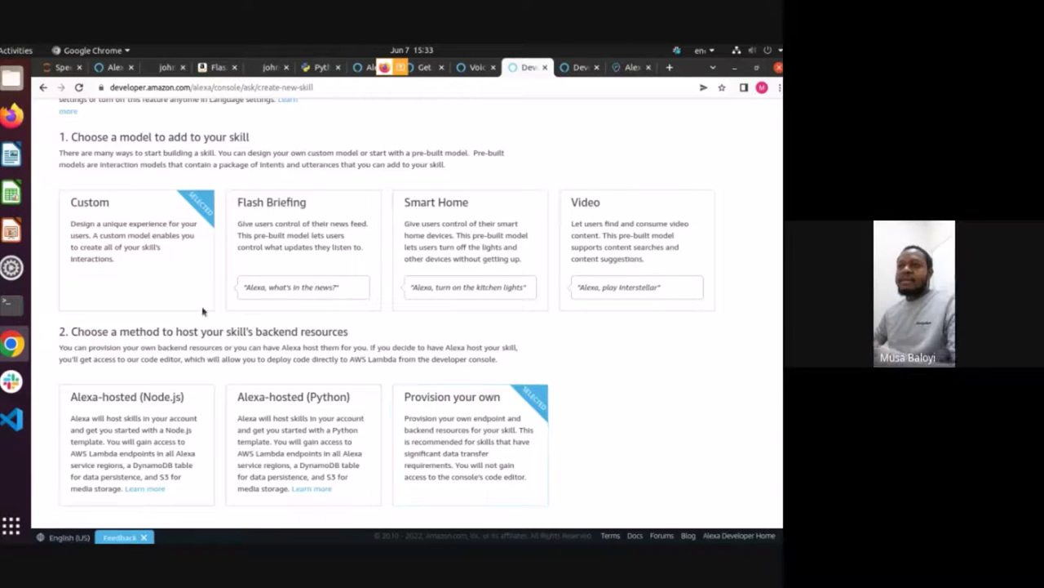
# Step: Switch to the terminal window for the local flask-ask project, clear its output and list the folder's files
pyautogui.click(12, 303)
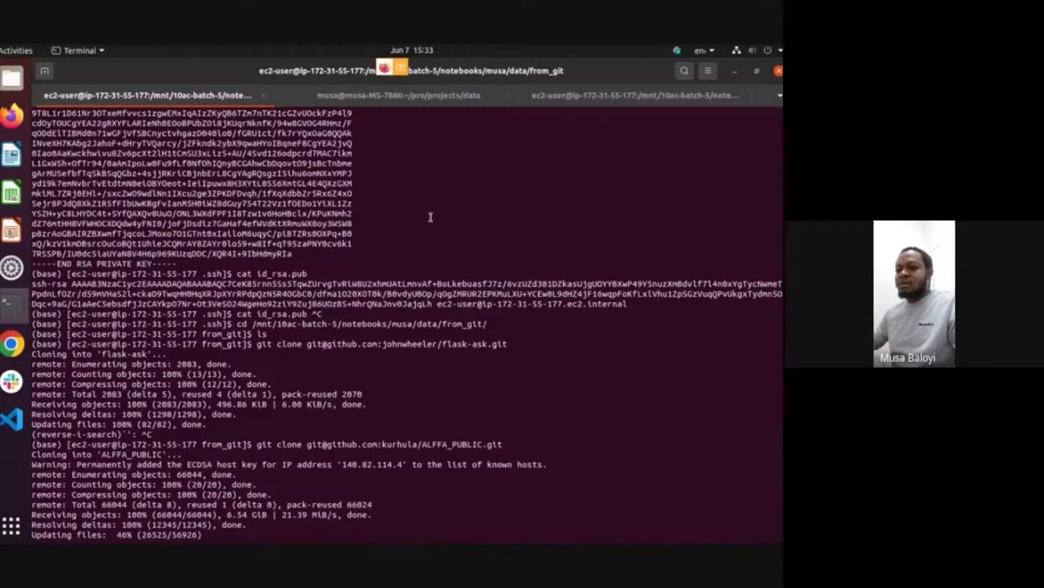
pyautogui.hotkey('alt', 'Tab')
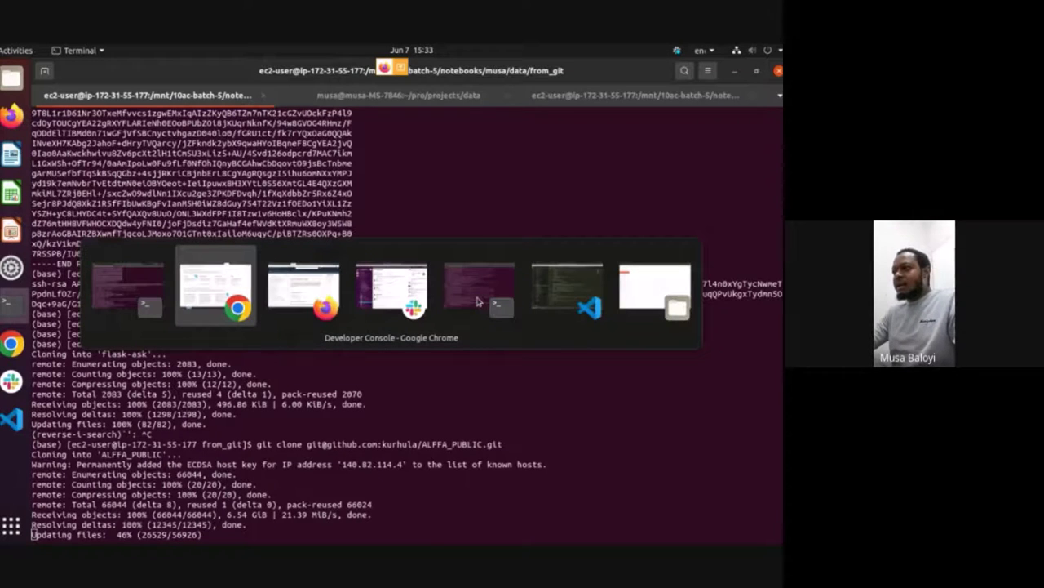
pyautogui.hotkey('alt', 'Tab')
pyautogui.hotkey('alt', 'Tab')
pyautogui.hotkey('alt', 'Tab')
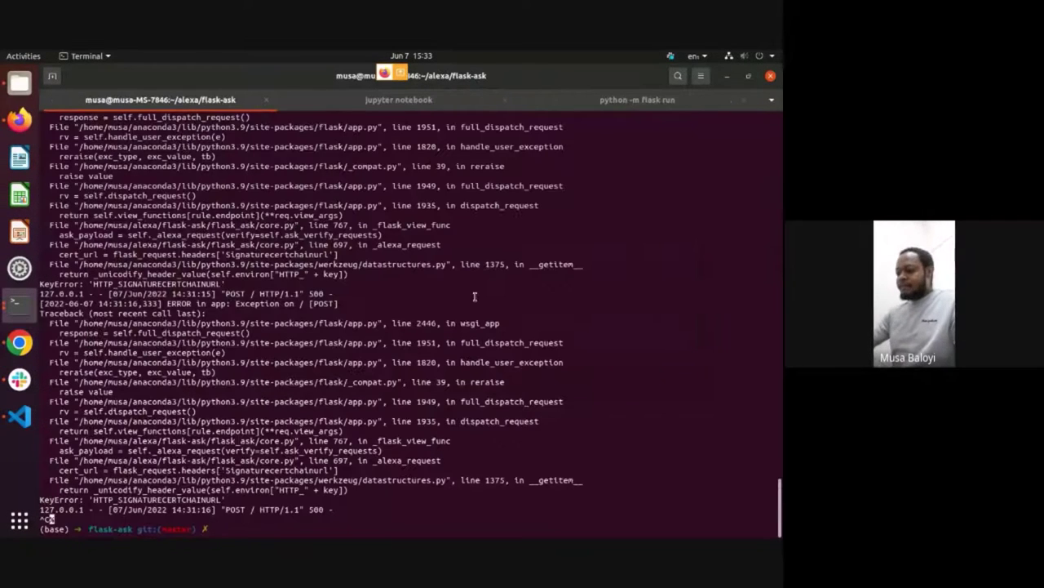
pyautogui.hotkey('ctrl', 'l')
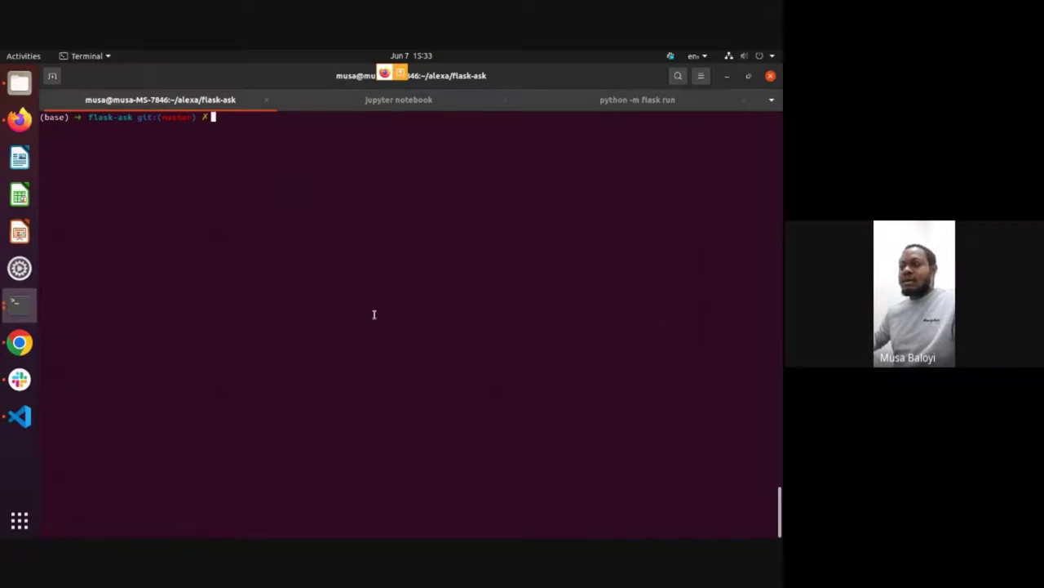
pyautogui.write('ls')
pyautogui.press('Return')
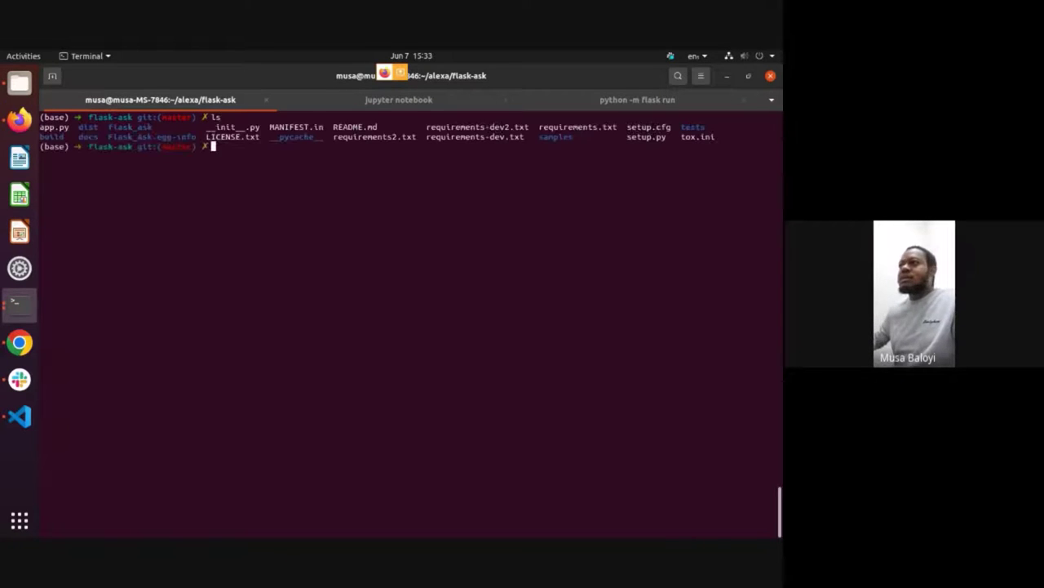
# Step: Switch to Visual Studio Code and examine the contents of the flask-ask folder beside app.py
pyautogui.hotkey('alt', 'Tab')
pyautogui.hotkey('alt', 'Tab')
pyautogui.hotkey('alt', 'Tab')
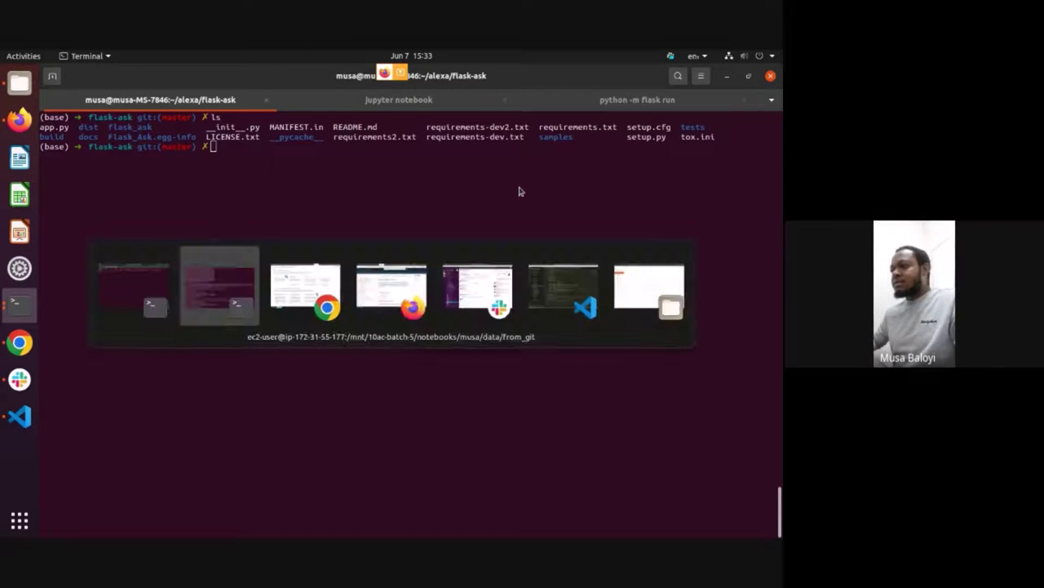
pyautogui.hotkey('alt', 'Tab')
pyautogui.hotkey('alt', 'Tab')
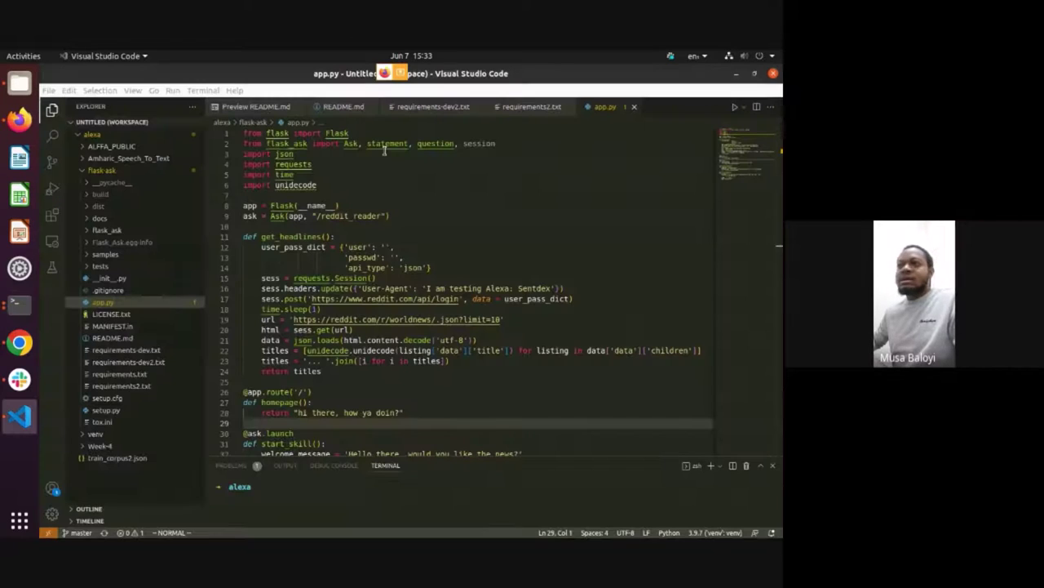
pyautogui.click(108, 172)
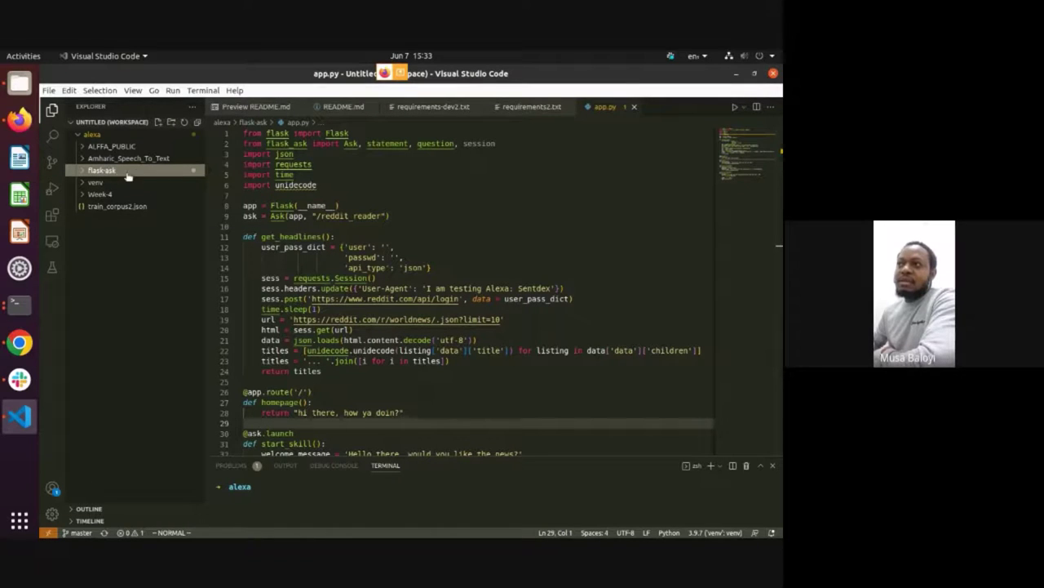
pyautogui.click(119, 174)
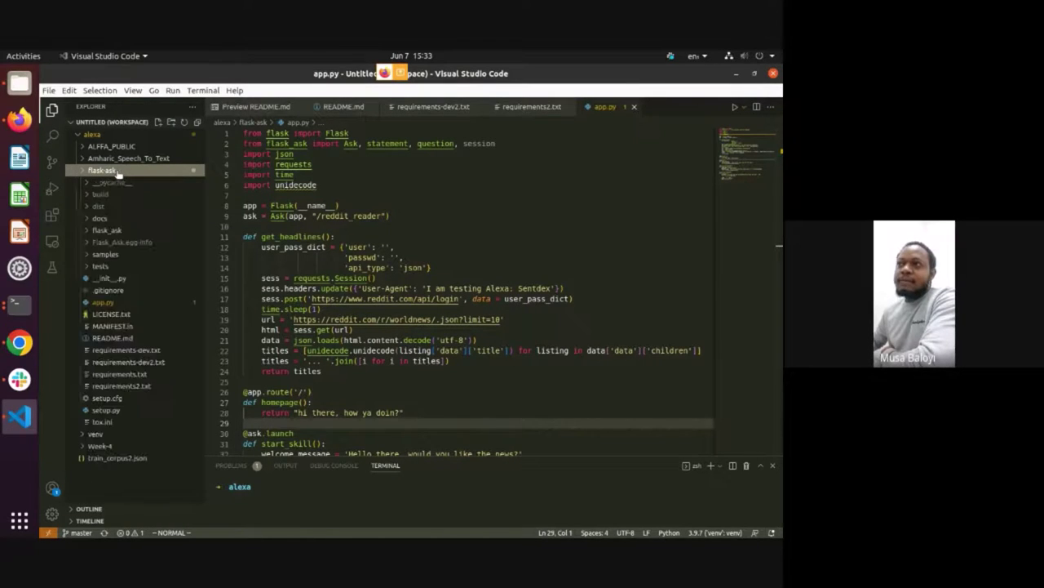
# Step: Return to the terminal and highlight the python -m flask run command in the running Flask server's session
pyautogui.click(20, 305)
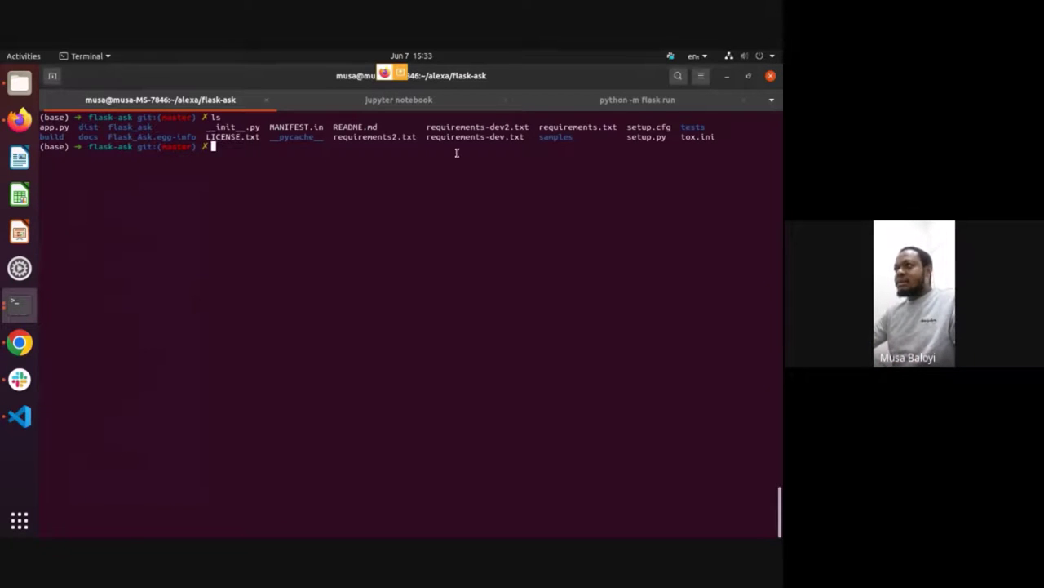
pyautogui.hotkey('ctrl', 'pagedown')
pyautogui.hotkey('ctrl', 'pagedown')
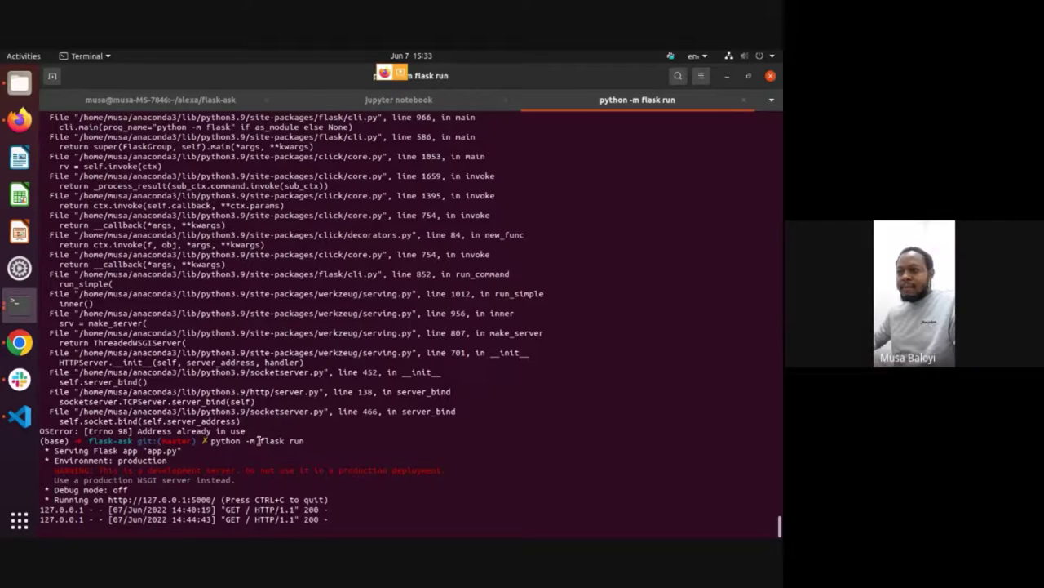
pyautogui.moveTo(256, 440); pyautogui.dragTo(291, 441)
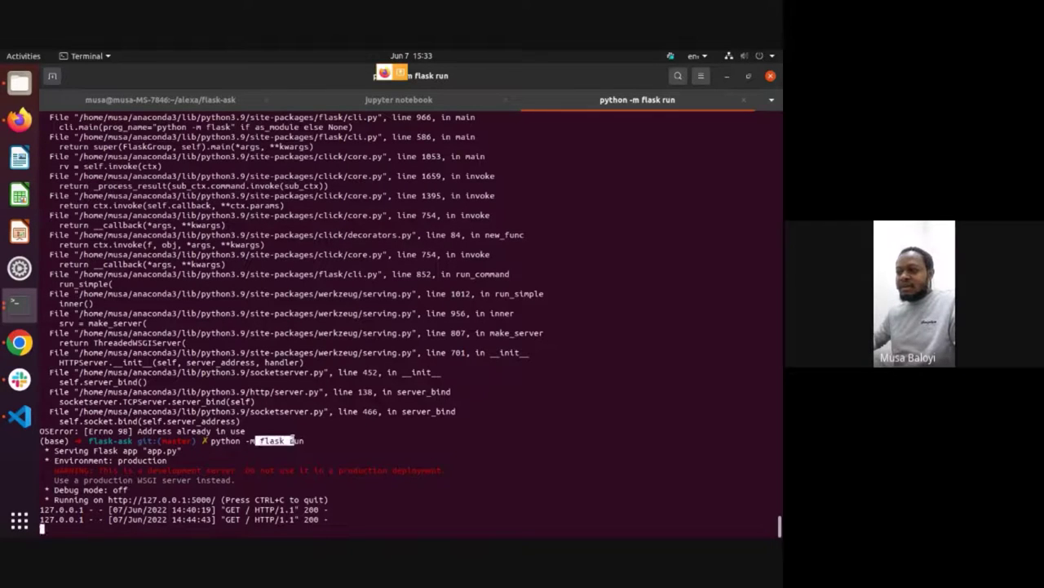
pyautogui.click(258, 447)
pyautogui.moveTo(205, 441); pyautogui.dragTo(310, 440)
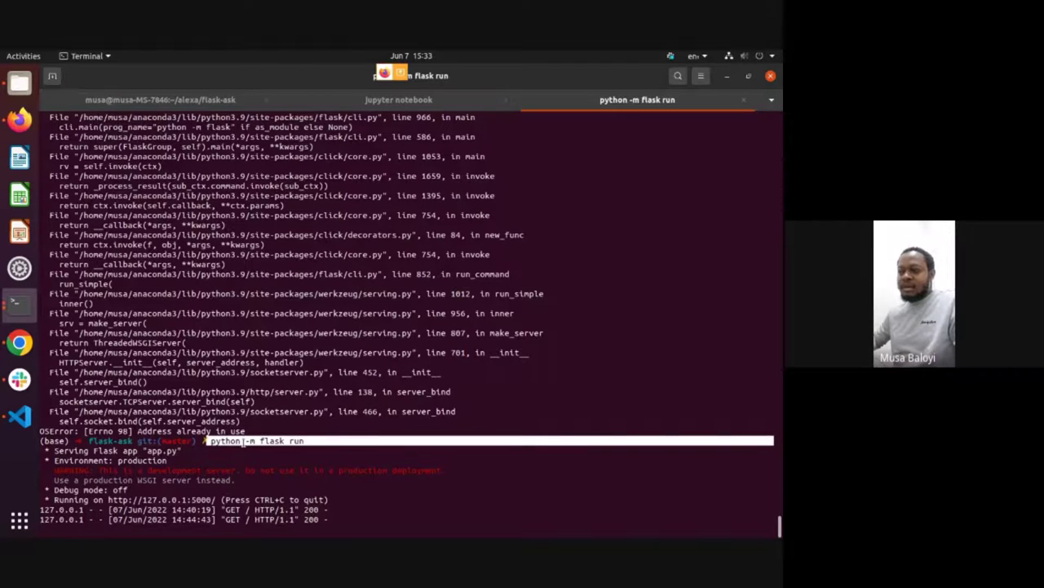
# Step: Open the Flask server's local link in Firefox, reload the 127.0.0.1:5000 page and examine its greeting text
pyautogui.rightClick(196, 506)
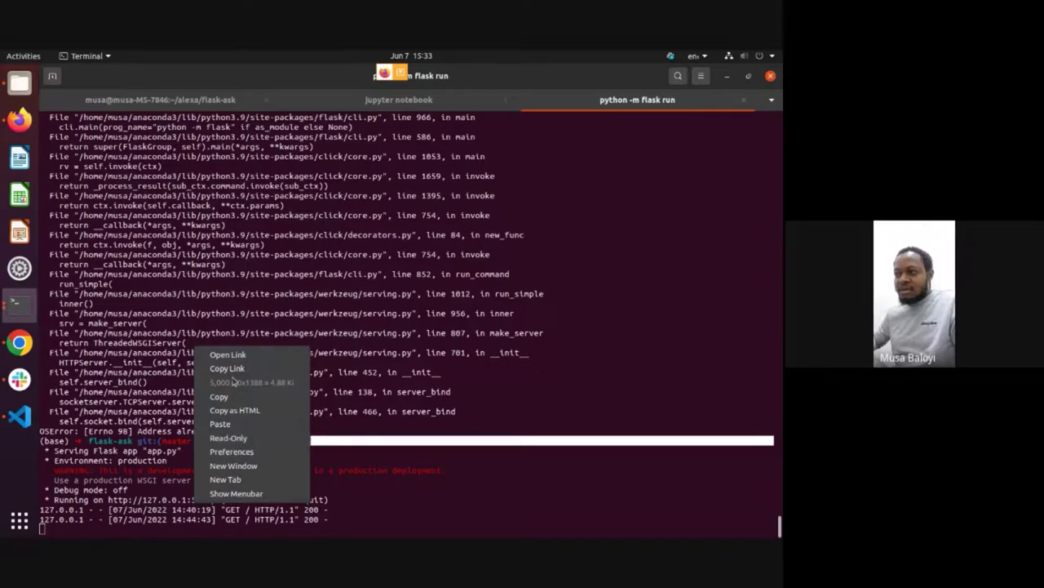
pyautogui.click(230, 353)
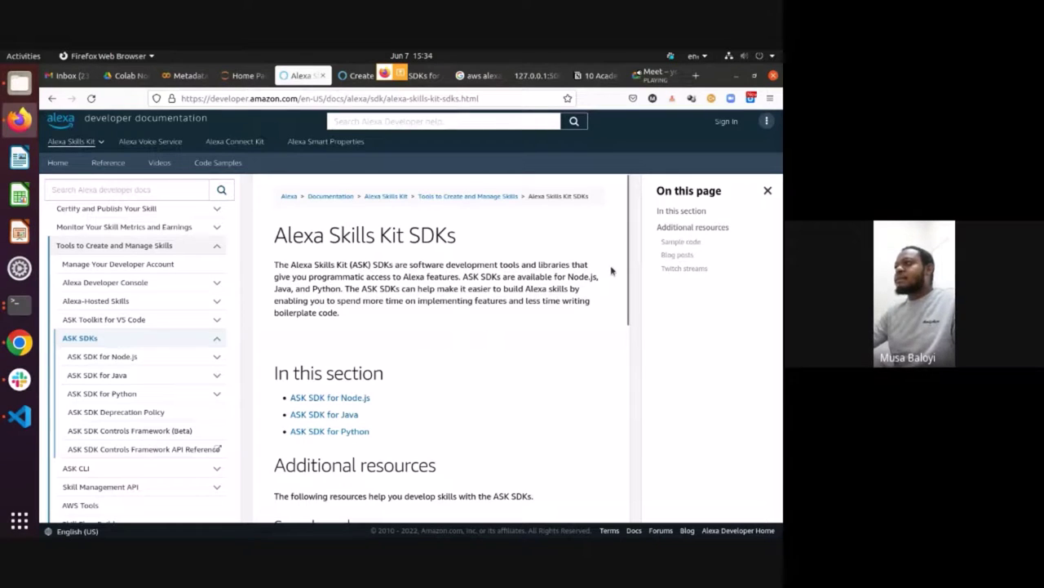
pyautogui.hotkey('ctrl', 'Tab')
pyautogui.hotkey('ctrl', 'Tab')
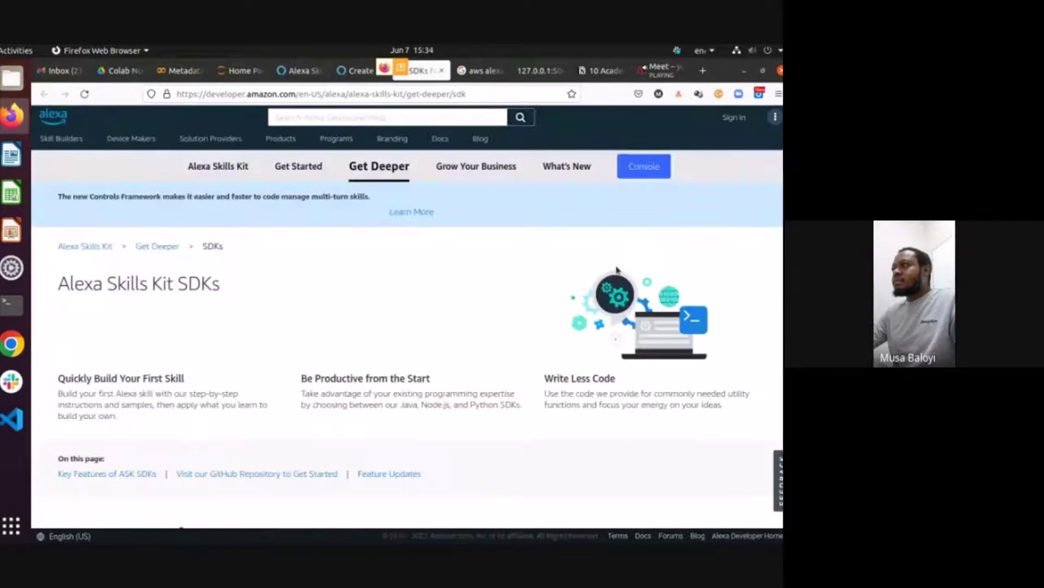
pyautogui.hotkey('ctrl', 'Tab')
pyautogui.hotkey('ctrl', 'Tab')
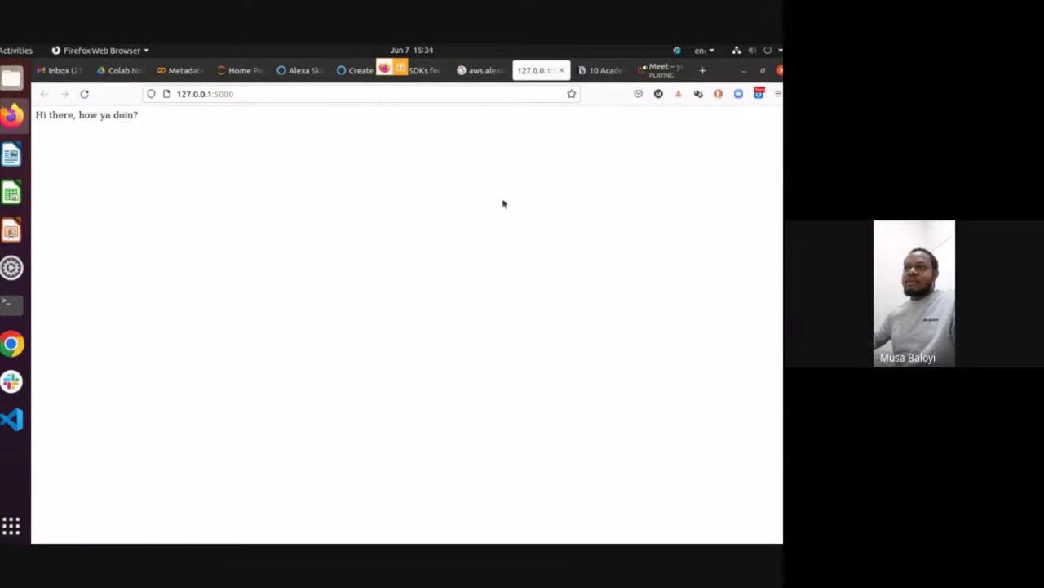
pyautogui.click(84, 94)
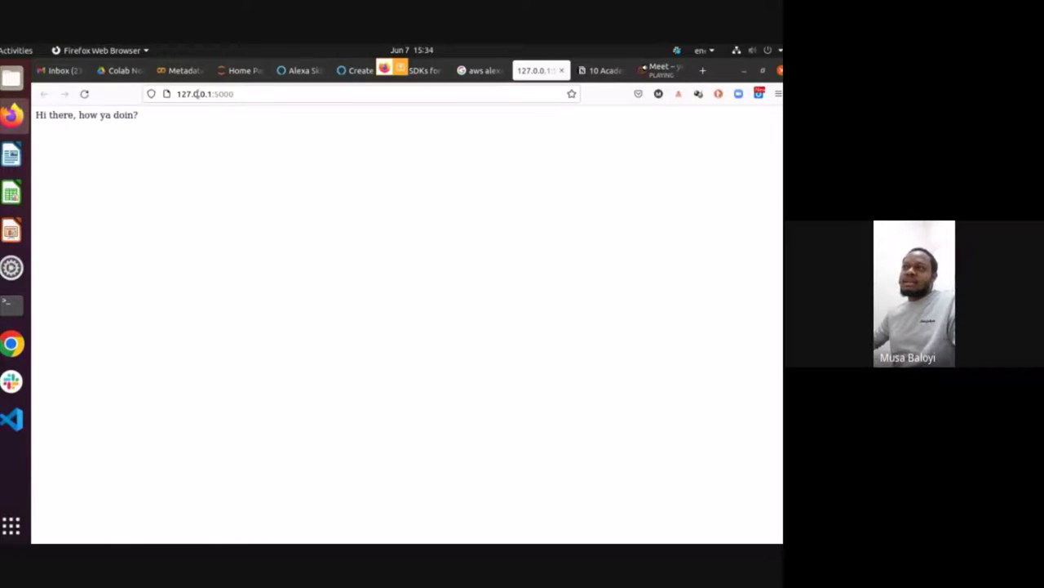
pyautogui.moveTo(49, 114); pyautogui.dragTo(196, 124)
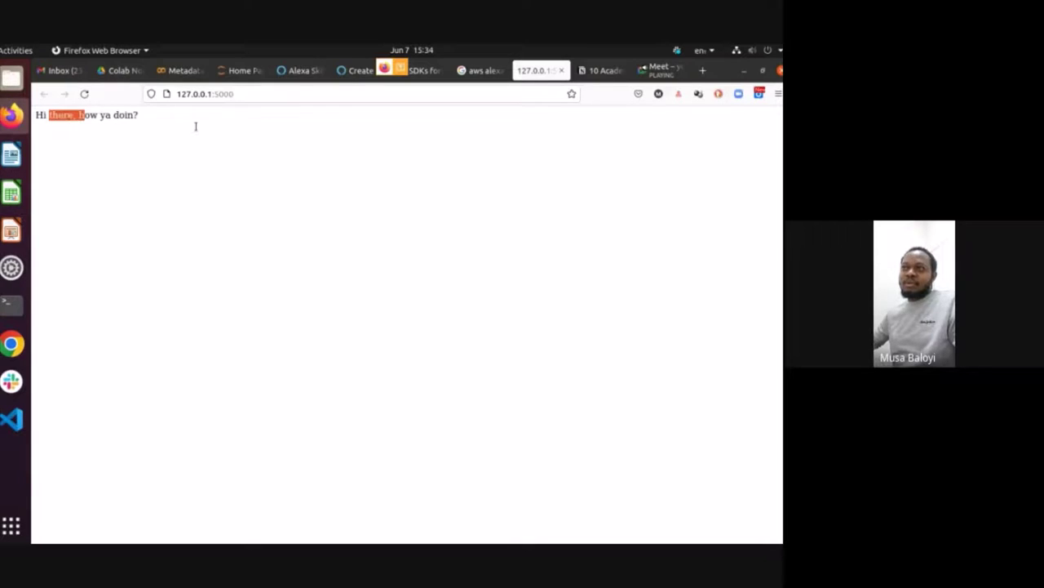
pyautogui.click(278, 137)
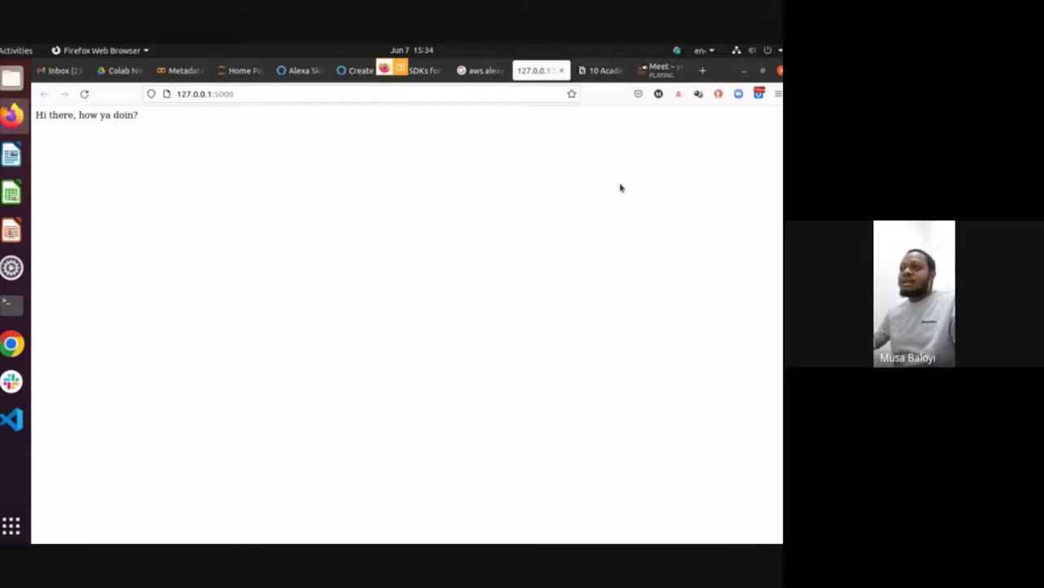
# Step: Glance at the Alexa Skills Kit page in Firefox, and switch back to the new skill form in Chrome
pyautogui.hotkey('alt', 'Tab')
pyautogui.hotkey('alt', 'Tab')
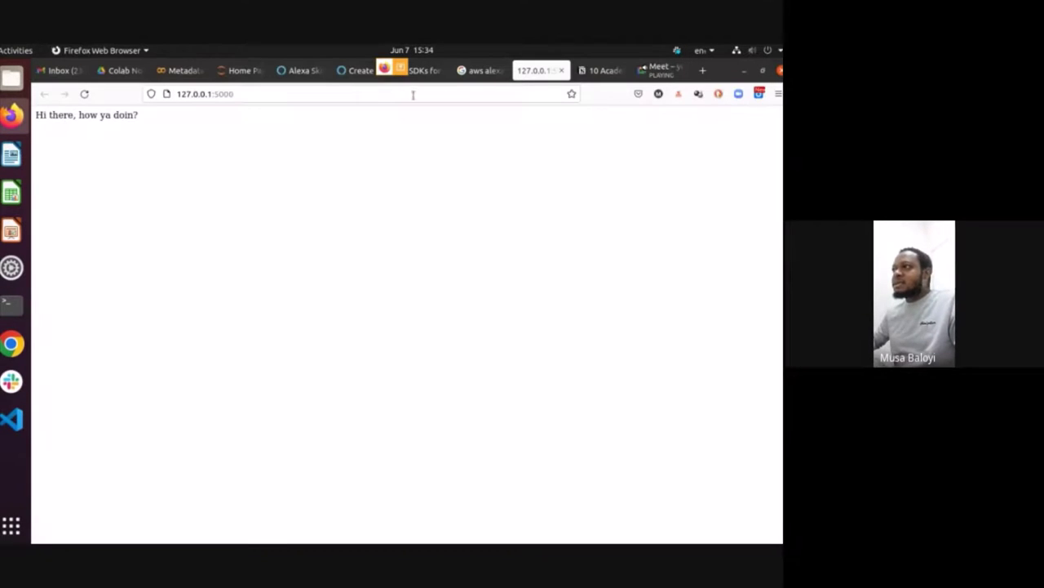
pyautogui.click(351, 69)
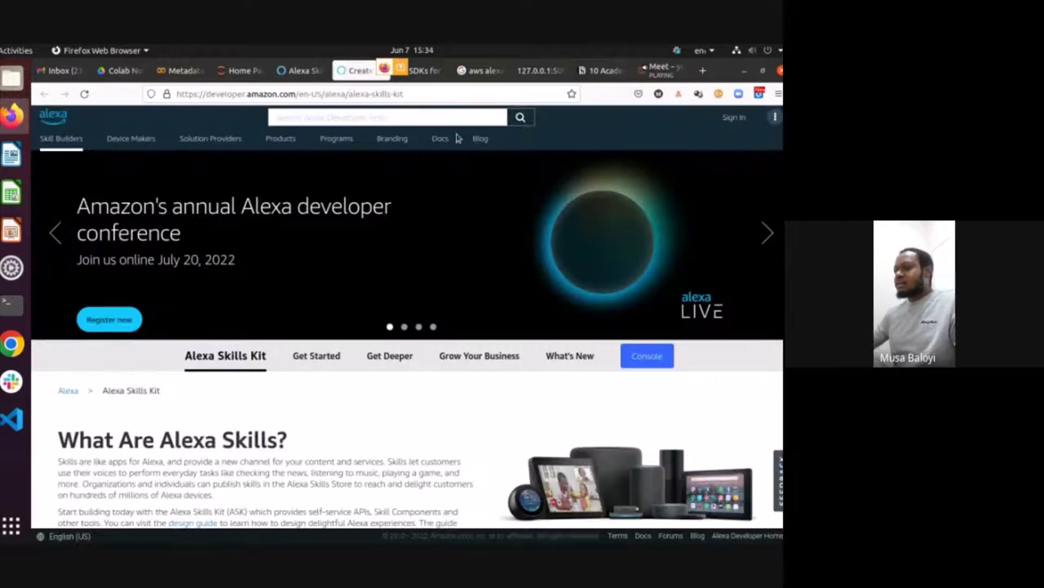
pyautogui.hotkey('ctrl', 'Tab')
pyautogui.hotkey('ctrl', 'shift', 'Tab')
pyautogui.hotkey('ctrl', 'shift', 'Tab')
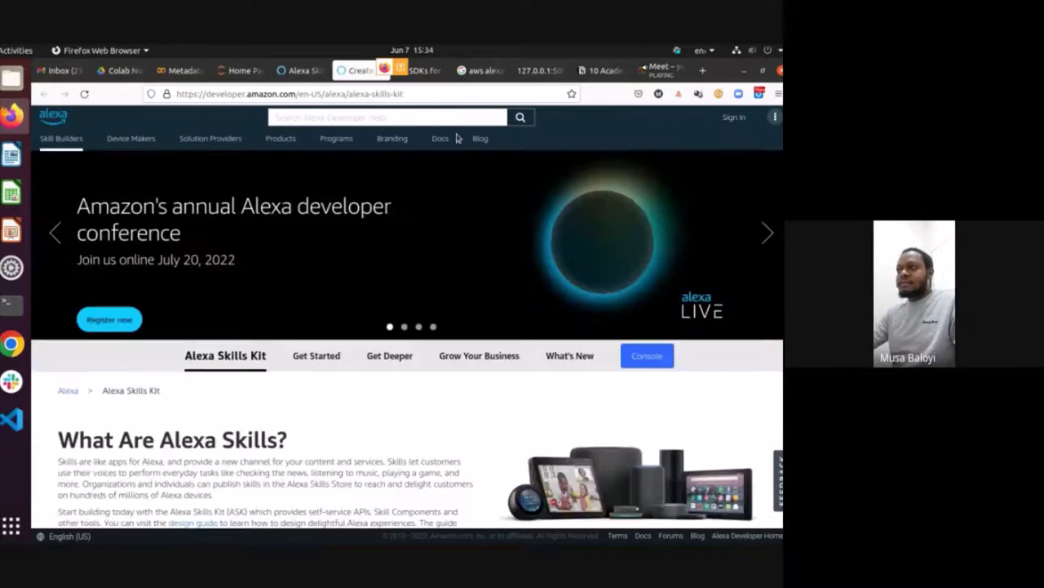
pyautogui.hotkey('alt', 'Tab')
pyautogui.hotkey('alt', 'Tab')
pyautogui.hotkey('alt', 'Tab')
pyautogui.hotkey('alt', 'Tab')
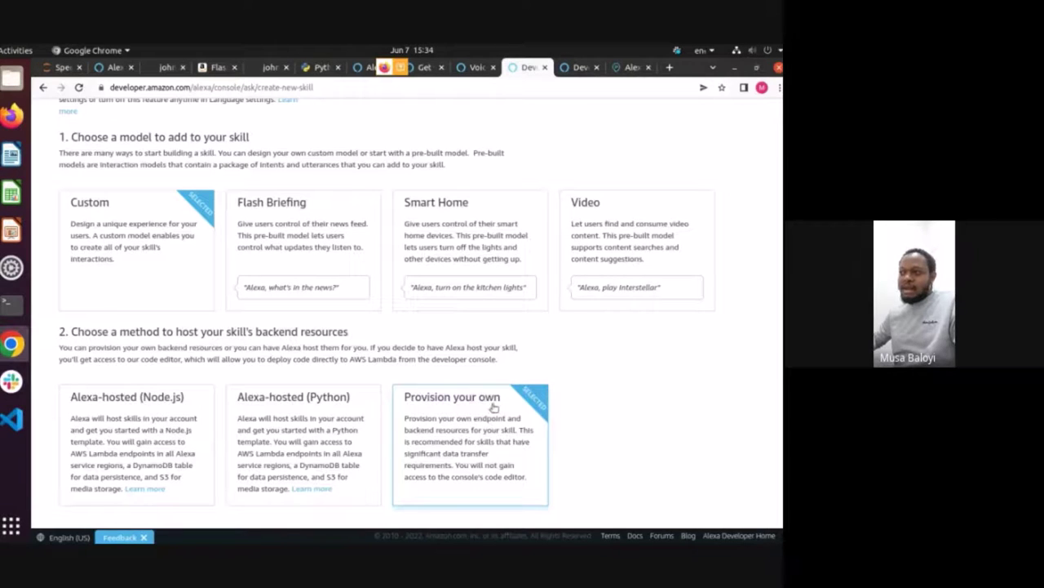
# Step: Switch to the terminal and examine the Flask server's local address and launch command
pyautogui.click(11, 304)
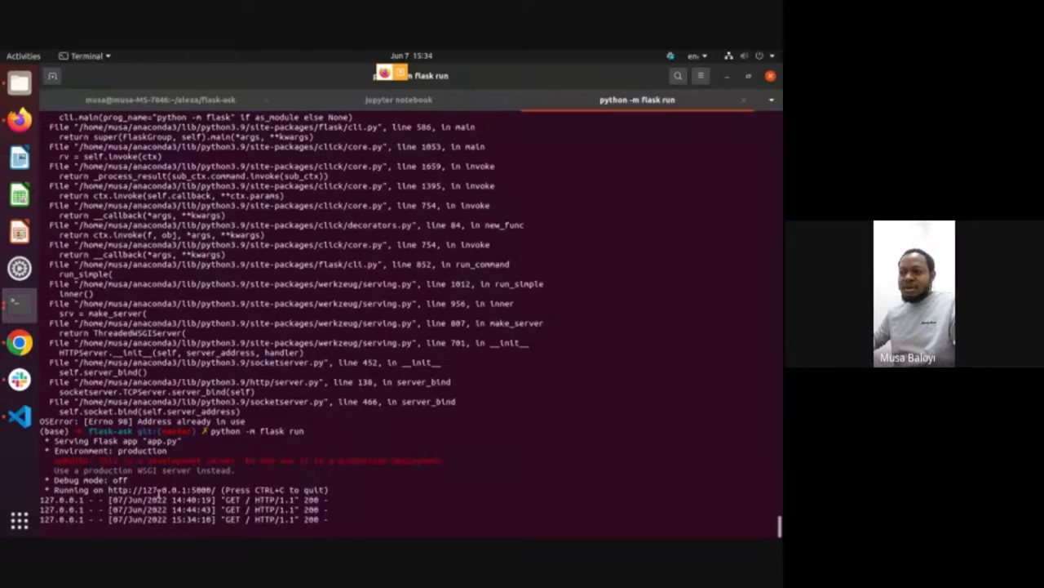
pyautogui.moveTo(221, 489); pyautogui.dragTo(108, 490)
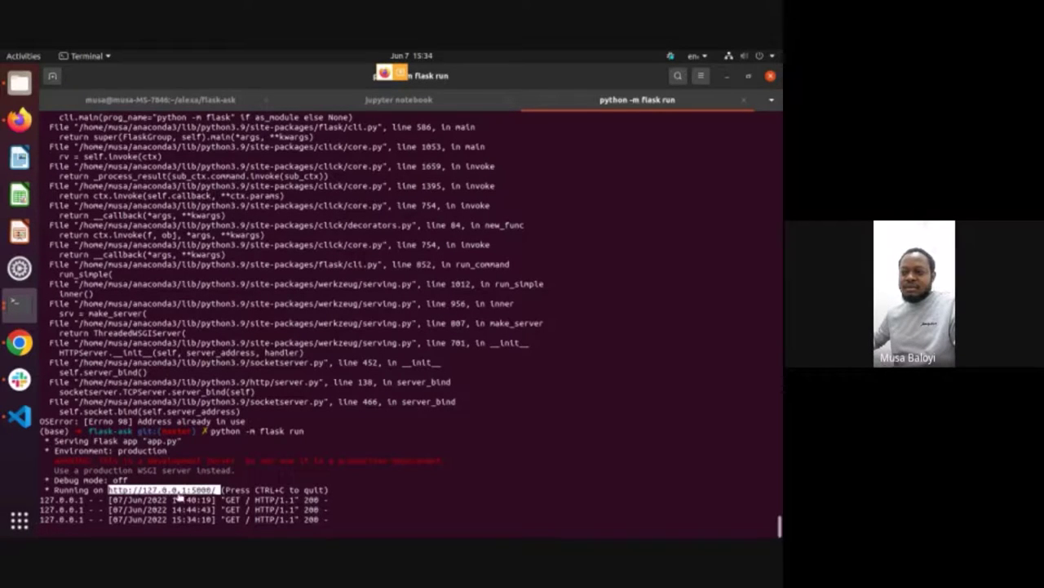
pyautogui.click(270, 430)
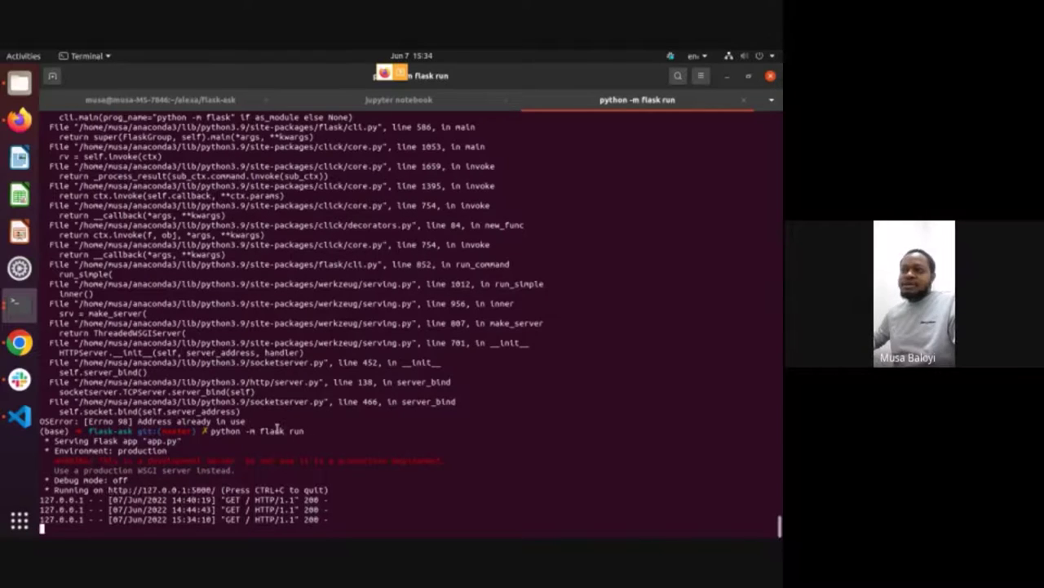
# Step: Back in Chrome, choose Alexa-hosted (Python) as the backend hosting method and create the TestAlexa skill
pyautogui.hotkey('alt', 'Tab')
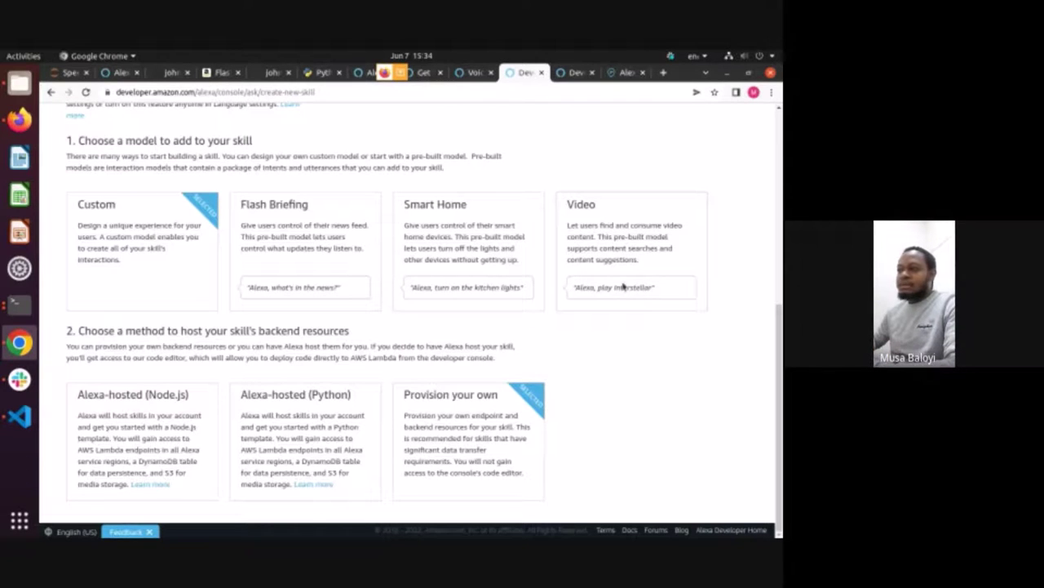
pyautogui.click(294, 438)
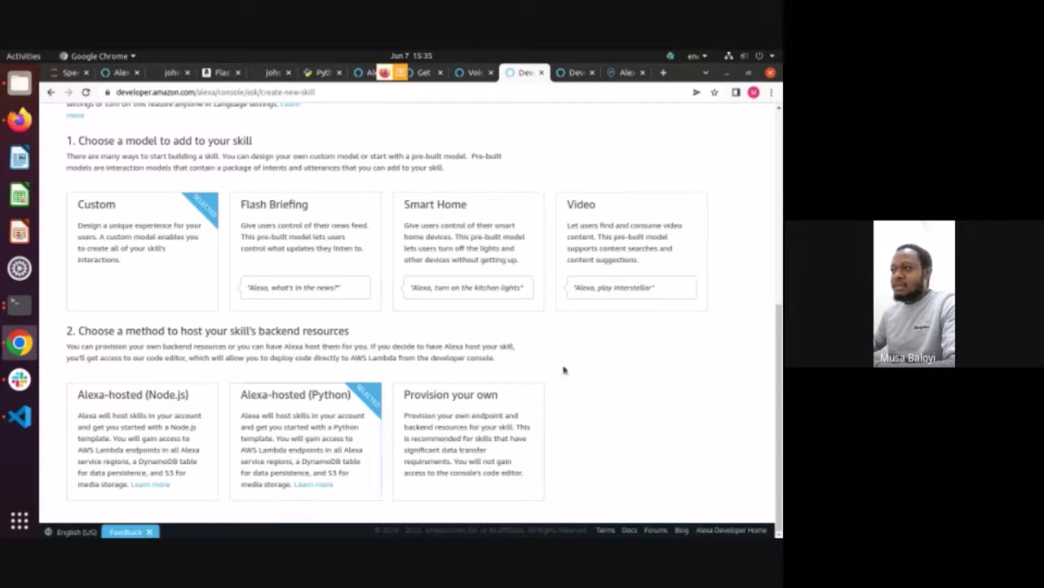
pyautogui.scroll(5, 611, 396)
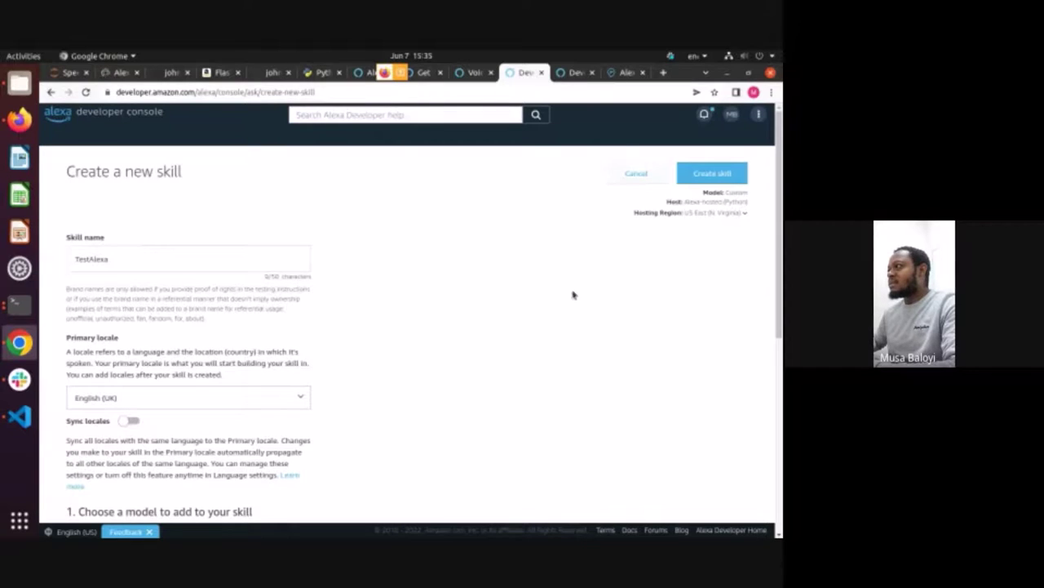
pyautogui.click(706, 169)
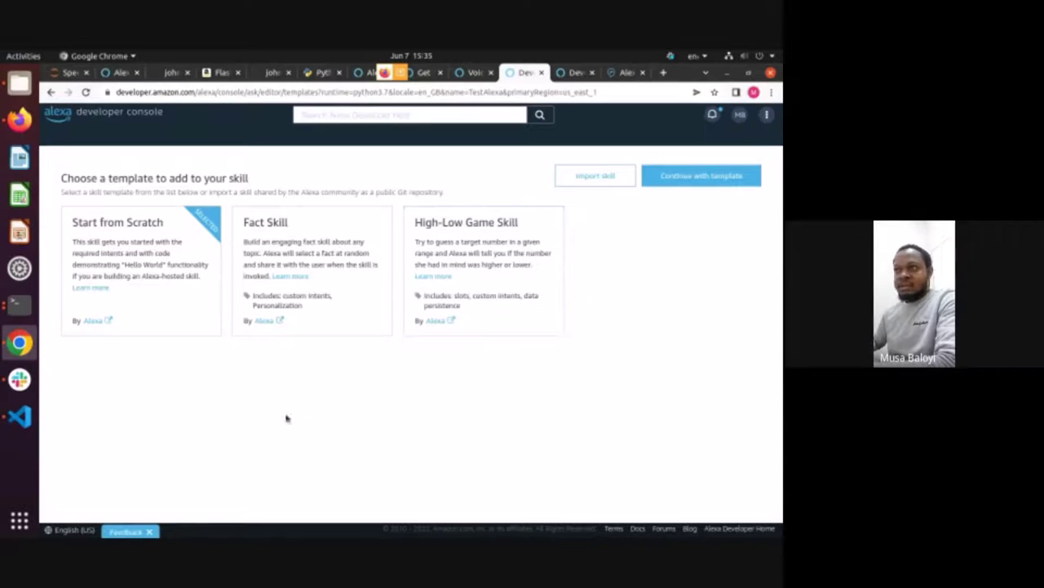
# Step: Compare the Fact Skill and High-Low Game Skill templates, and select Start from Scratch for the TestAlexa skill
pyautogui.click(326, 232)
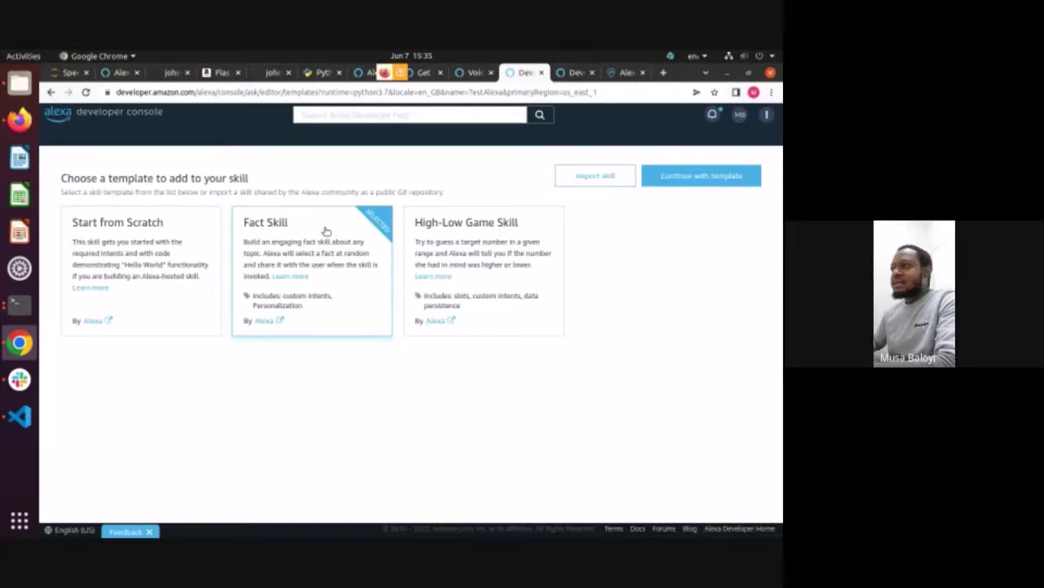
pyautogui.click(495, 247)
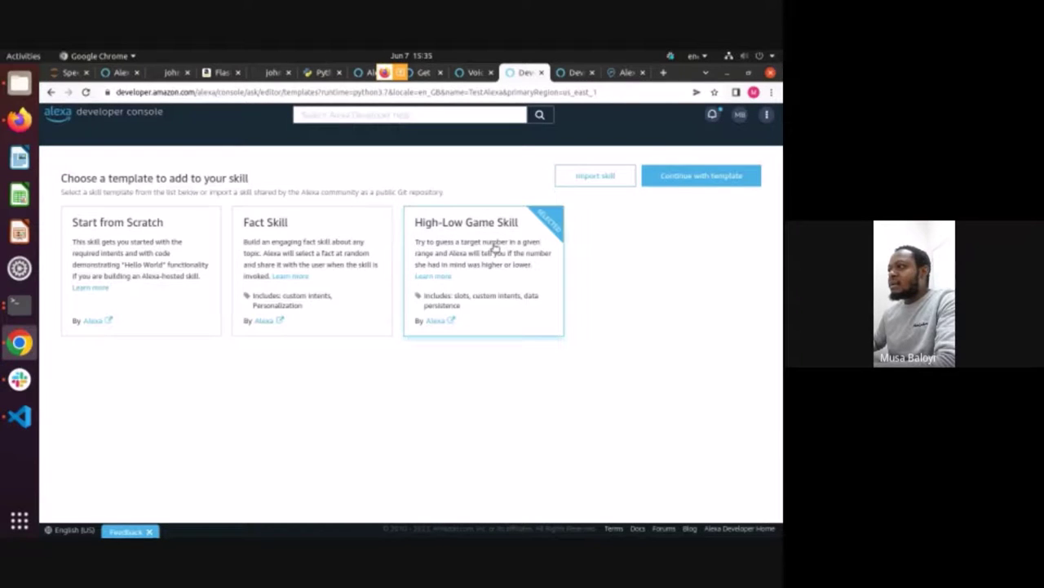
pyautogui.click(327, 246)
pyautogui.click(508, 267)
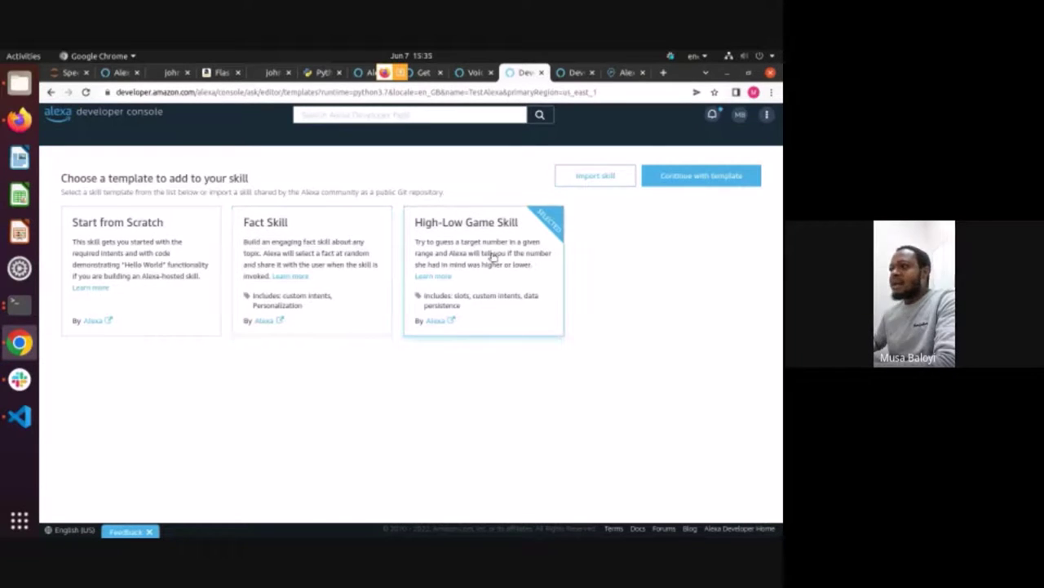
pyautogui.click(315, 250)
pyautogui.click(527, 248)
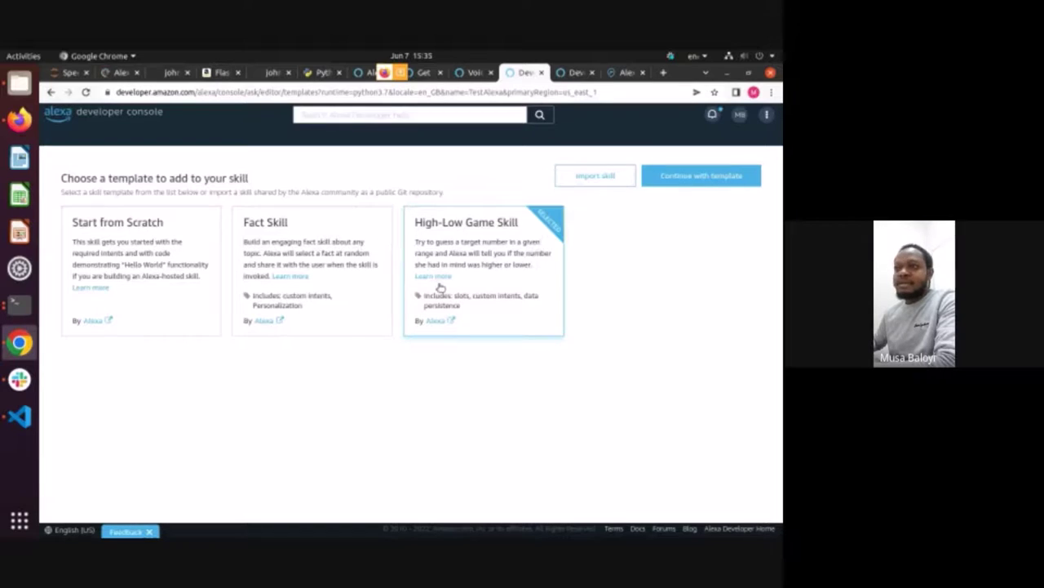
pyautogui.click(140, 263)
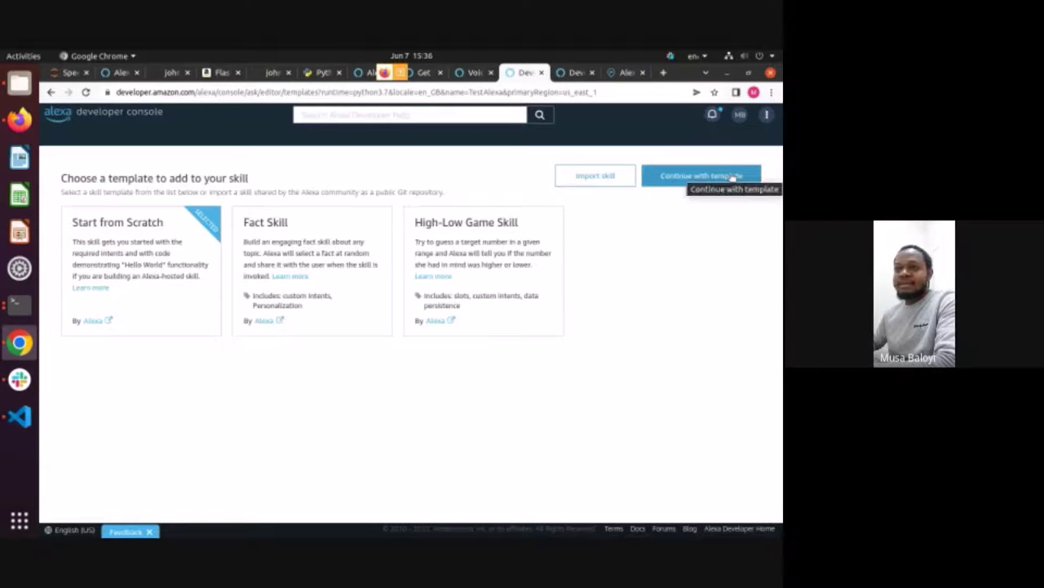
# Step: Switch to Visual Studio Code and examine app.py's get_headlines function, launch handler and YesIntent and NoIntent handlers
pyautogui.click(19, 417)
pyautogui.click(387, 247)
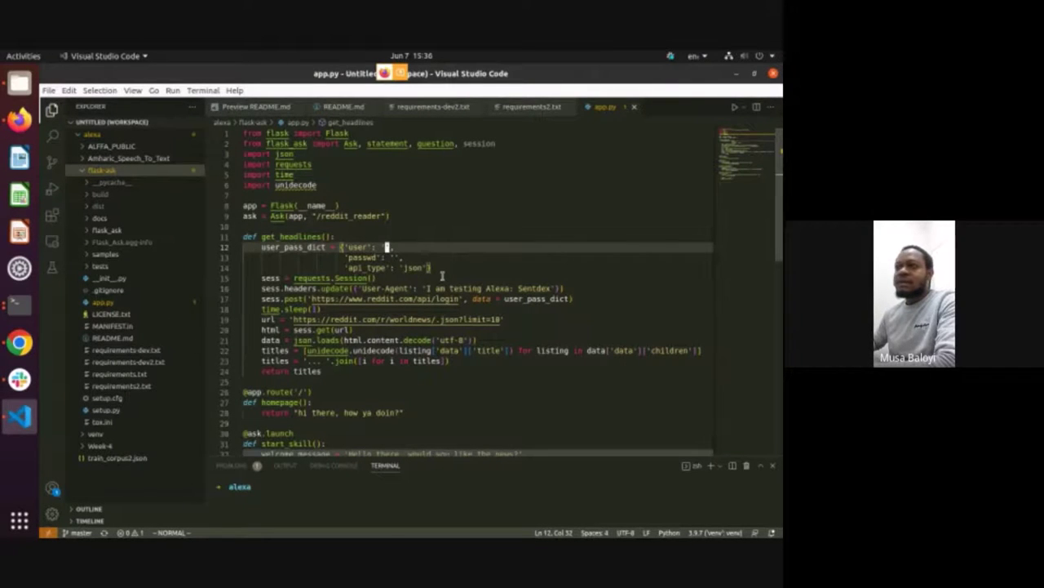
pyautogui.click(396, 368)
pyautogui.scroll(-3, 363, 323)
pyautogui.scroll(-3, 364, 322)
pyautogui.scroll(-1, 365, 321)
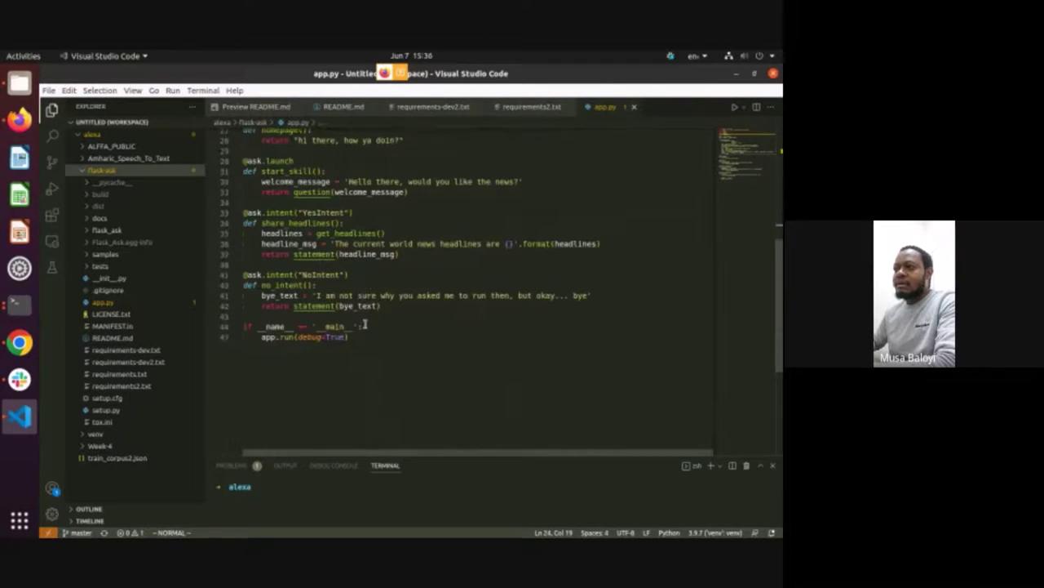
pyautogui.scroll(1, 419, 338)
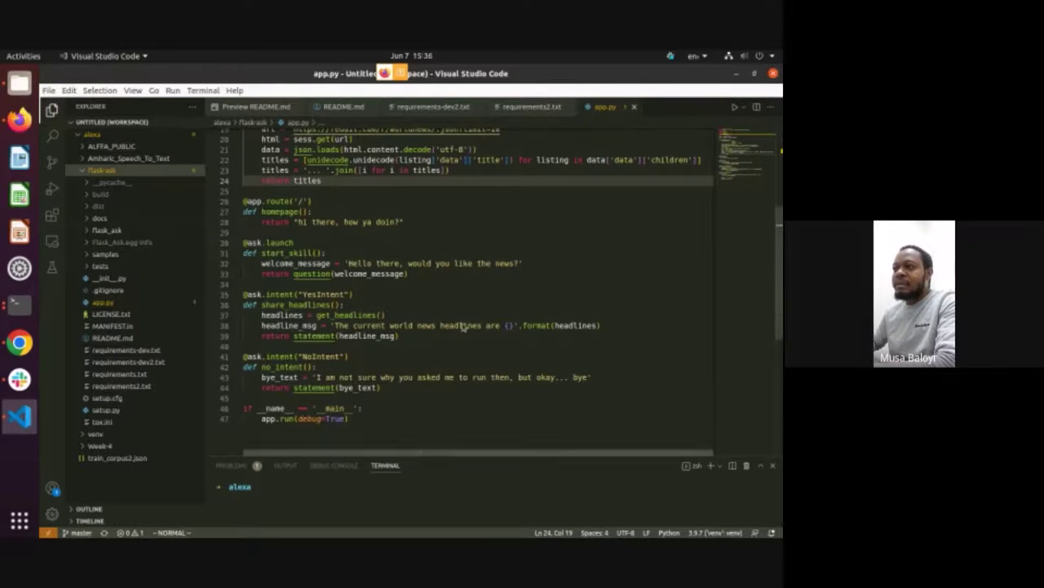
pyautogui.scroll(-2, 462, 326)
pyautogui.click(383, 314)
pyautogui.click(322, 239)
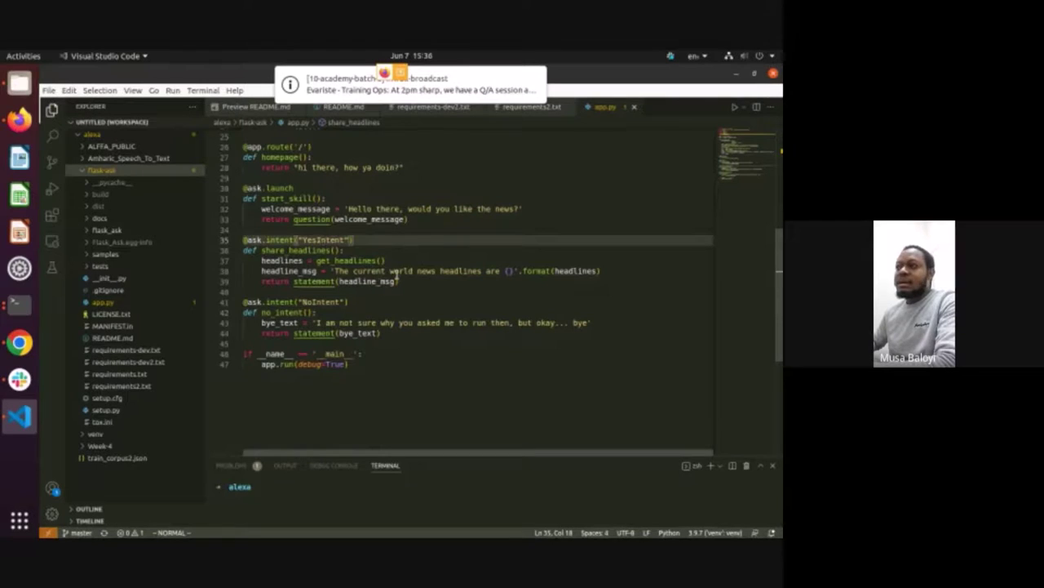
pyautogui.scroll(5, 417, 256)
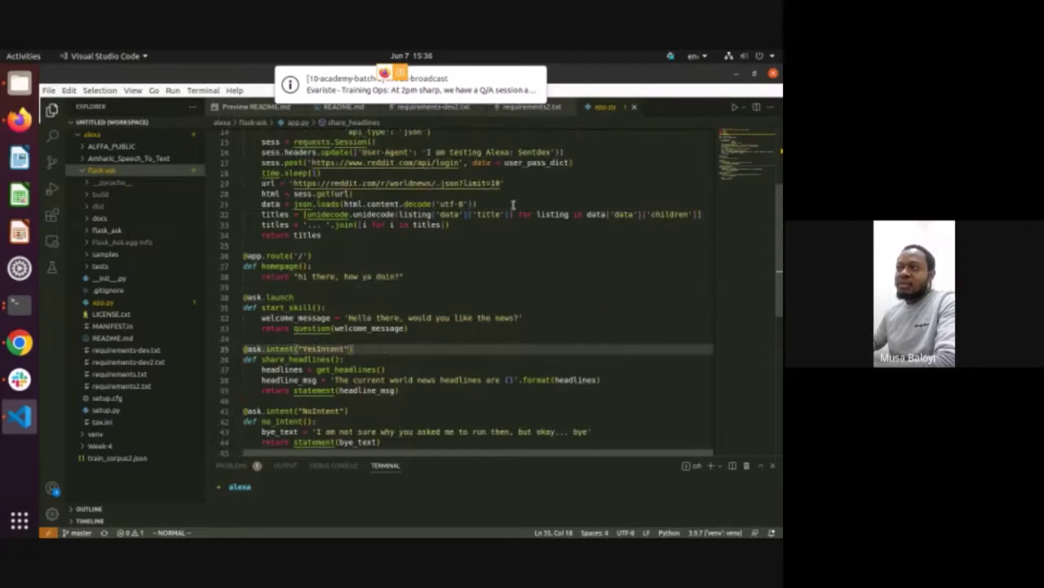
pyautogui.scroll(1, 400, 213)
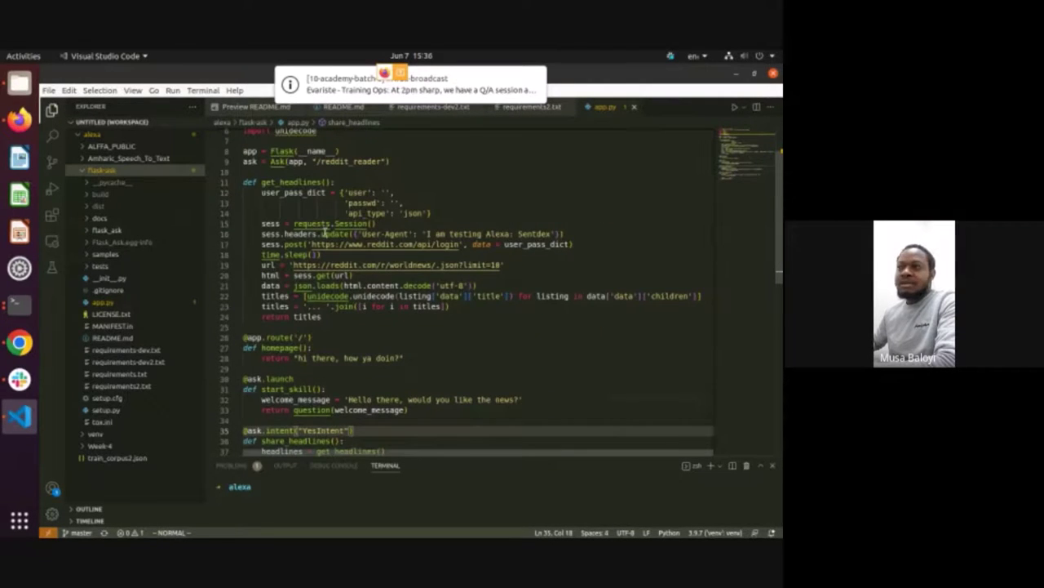
pyautogui.scroll(2, 325, 232)
# Step: Switch to Chrome and examine the intent schema and sample utterances in the pythonprogramming.net Flask-Ask tutorial
pyautogui.click(19, 343)
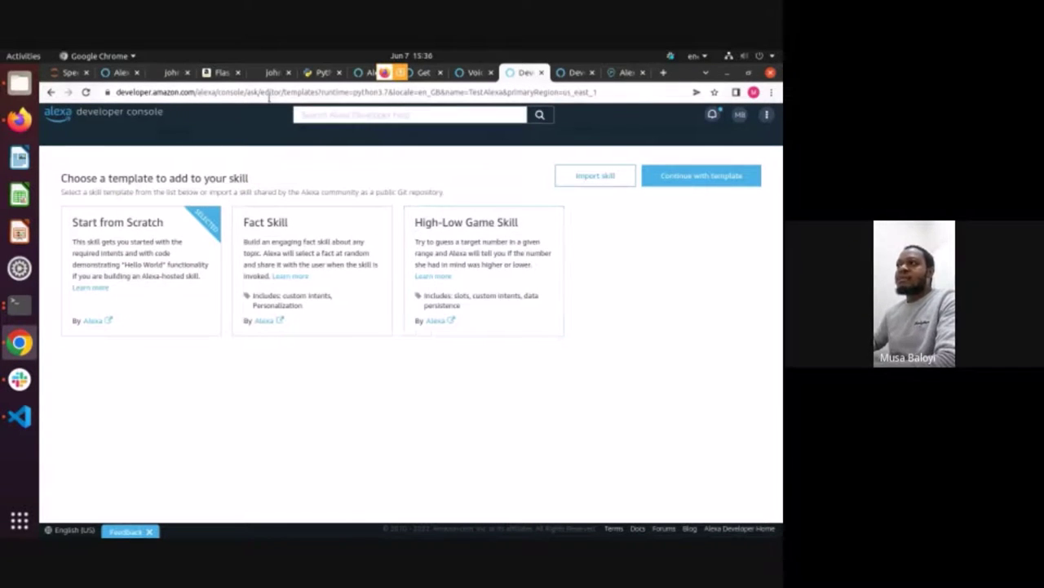
pyautogui.click(302, 73)
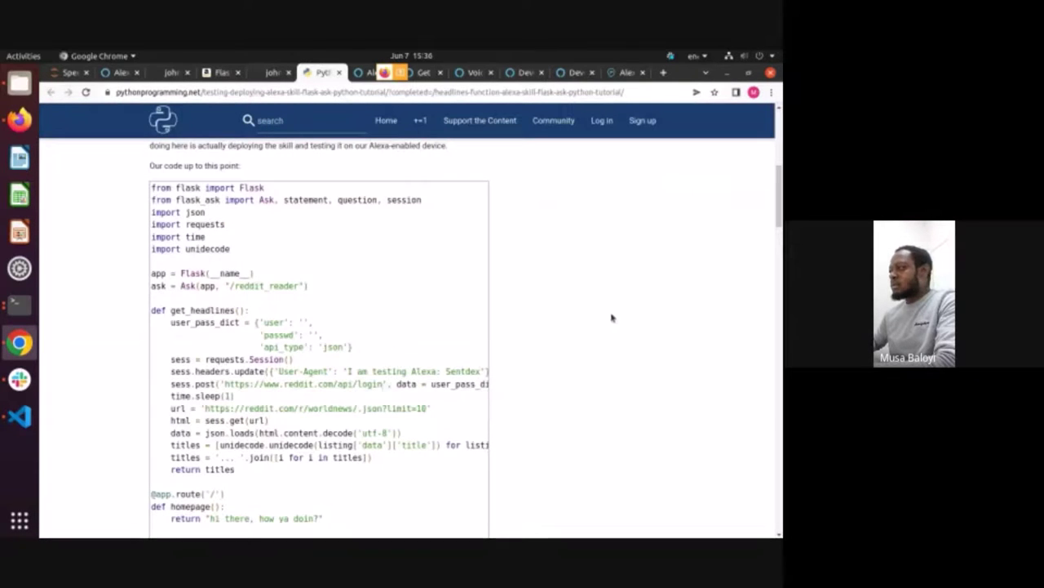
pyautogui.scroll(-10, 612, 317)
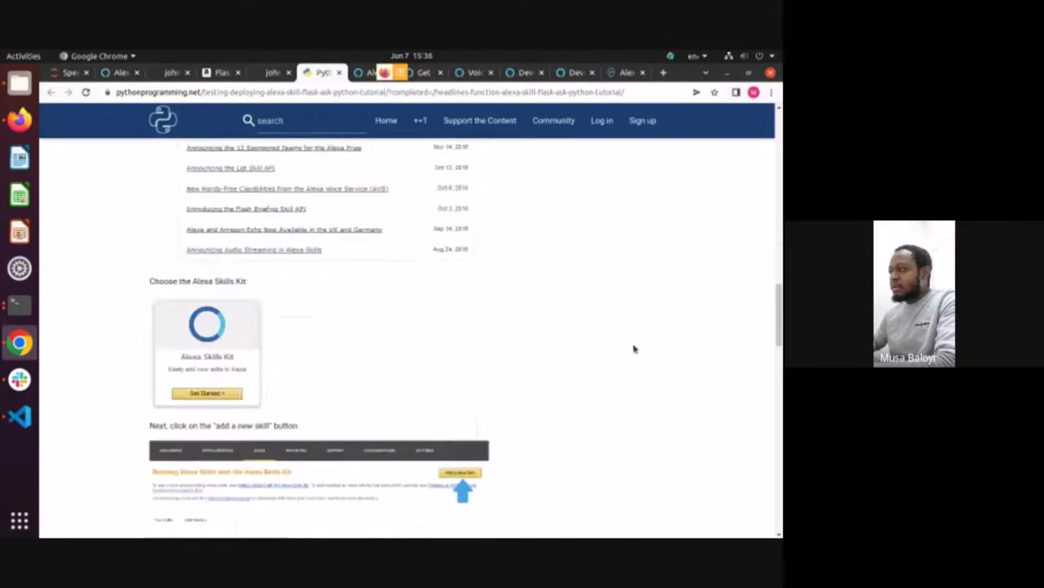
pyautogui.scroll(-5, 634, 348)
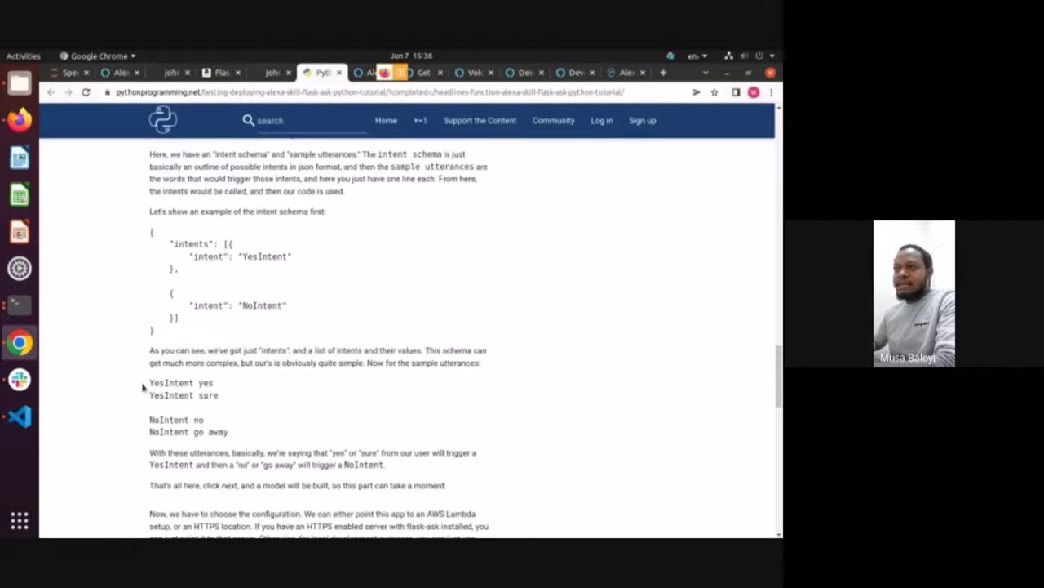
pyautogui.moveTo(160, 342); pyautogui.dragTo(140, 235)
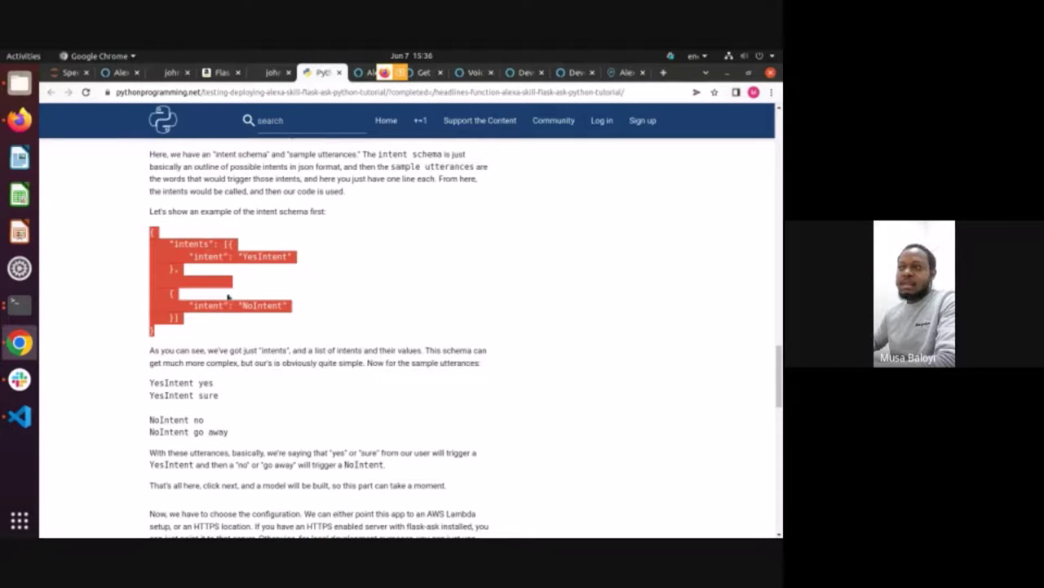
pyautogui.click(229, 295)
pyautogui.moveTo(160, 336); pyautogui.dragTo(139, 226)
pyautogui.moveTo(161, 338); pyautogui.dragTo(148, 236)
pyautogui.click(249, 282)
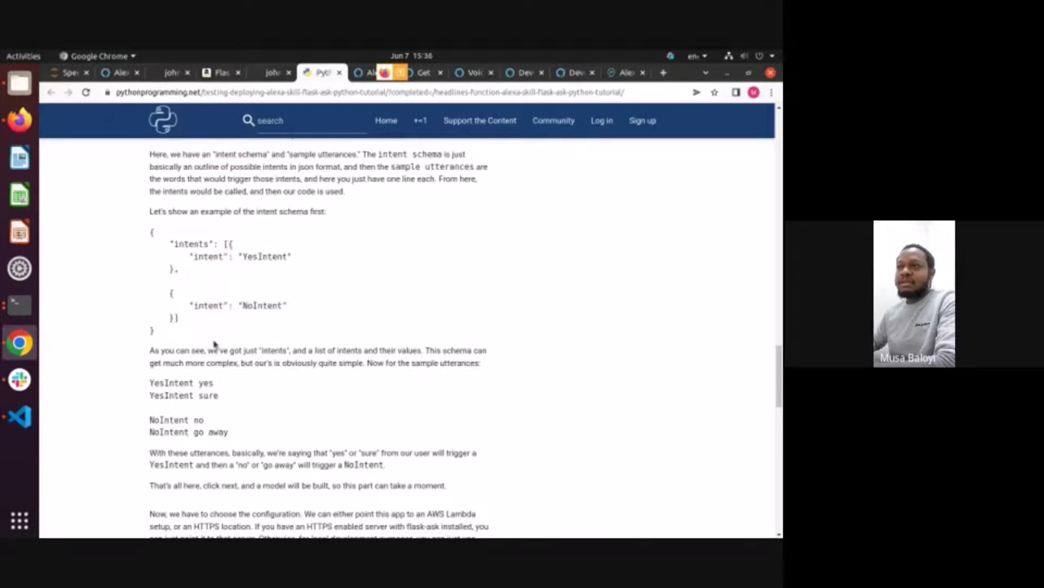
pyautogui.click(616, 73)
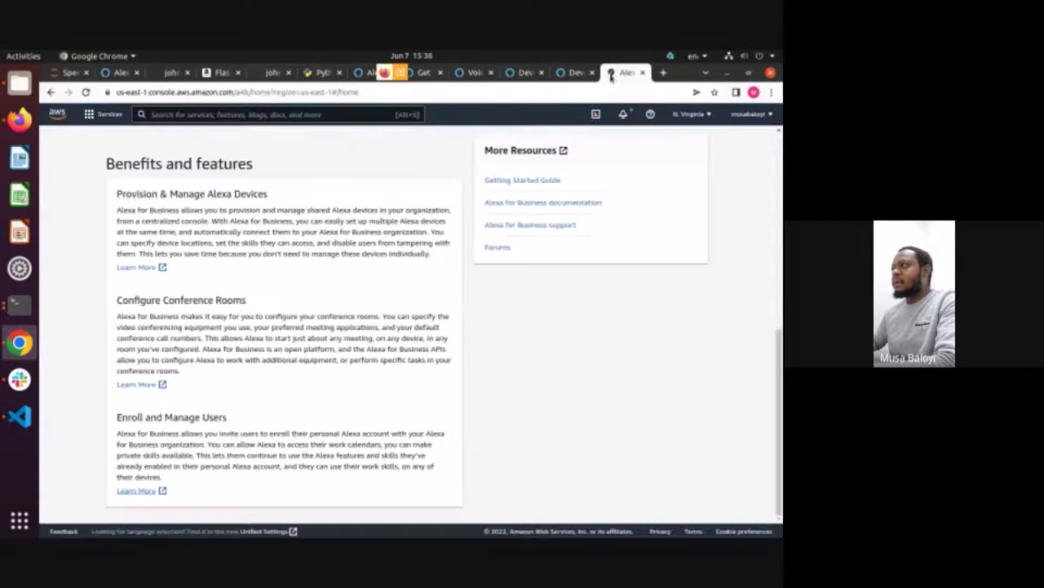
pyautogui.hotkey('alt', 'Tab')
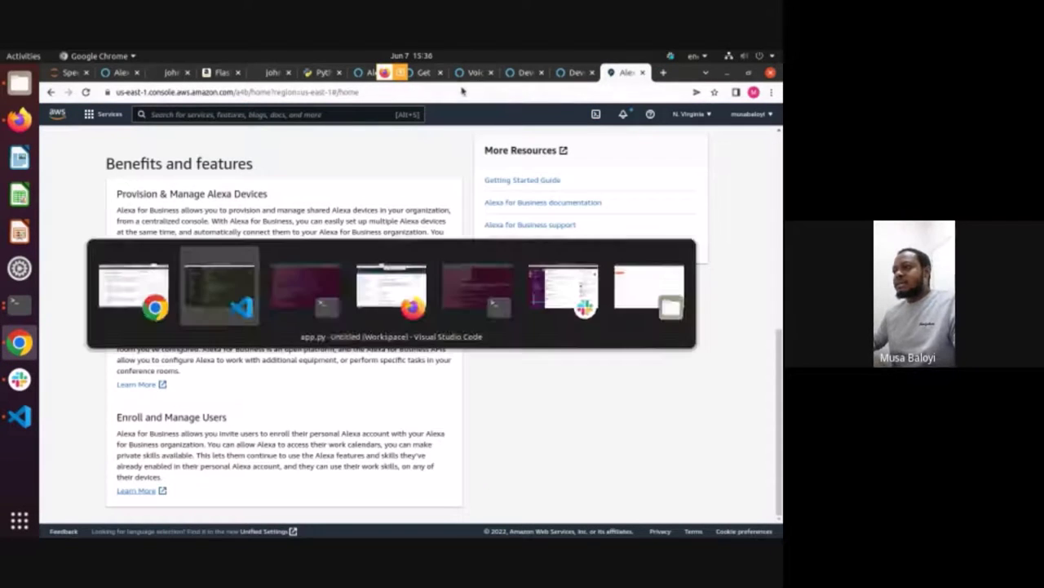
pyautogui.hotkey('alt', 'Tab')
pyautogui.hotkey('alt', 'Tab')
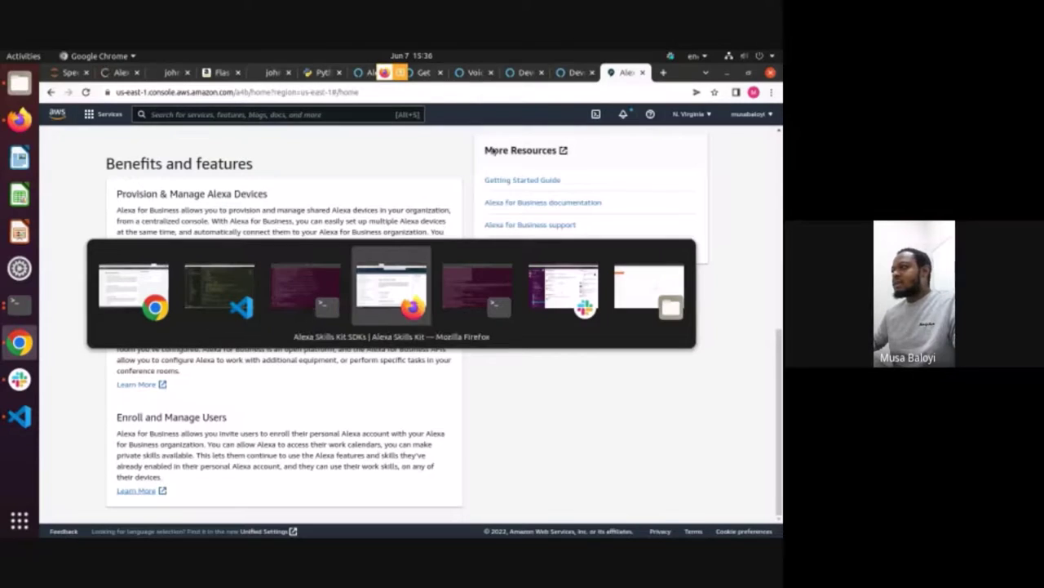
pyautogui.hotkey('alt', 'Tab')
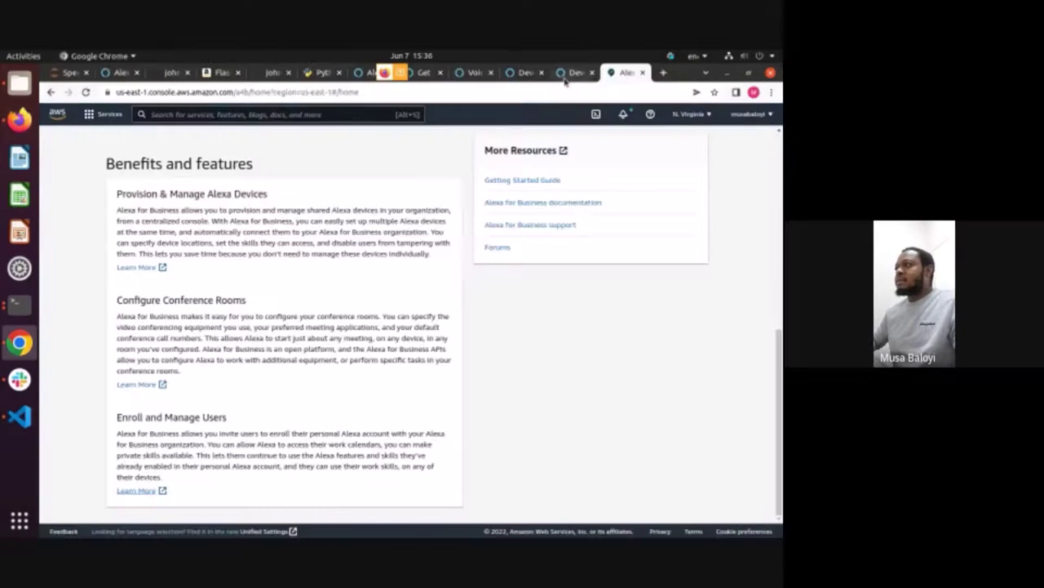
# Step: Return to the TestAlexa template selection page and create the hosted skill with the Start from Scratch template
pyautogui.click(574, 73)
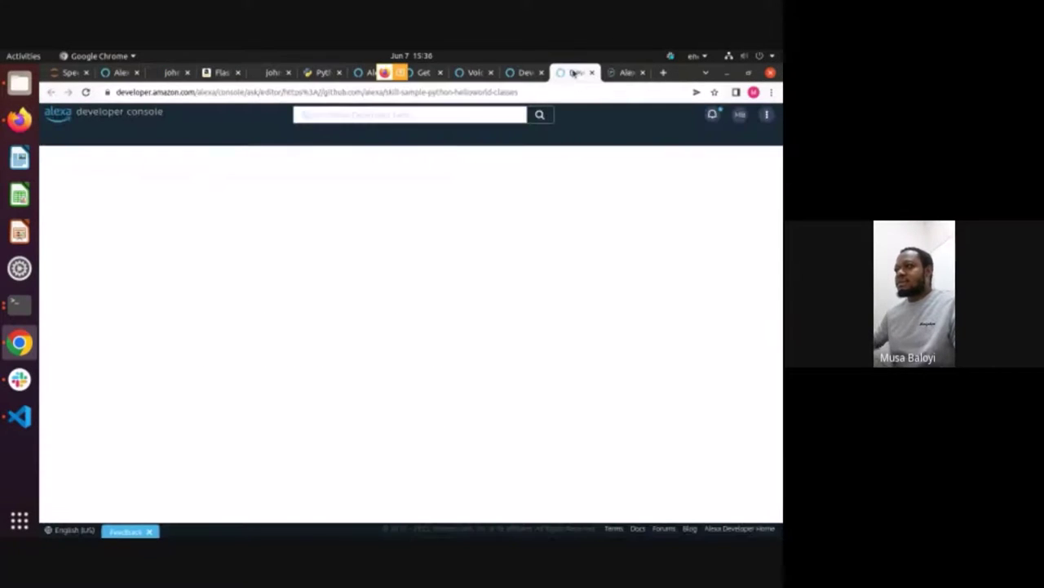
pyautogui.hotkey('ctrl', 'shift', 'Tab')
pyautogui.hotkey('ctrl', 'Tab')
pyautogui.hotkey('ctrl', 'shift', 'Tab')
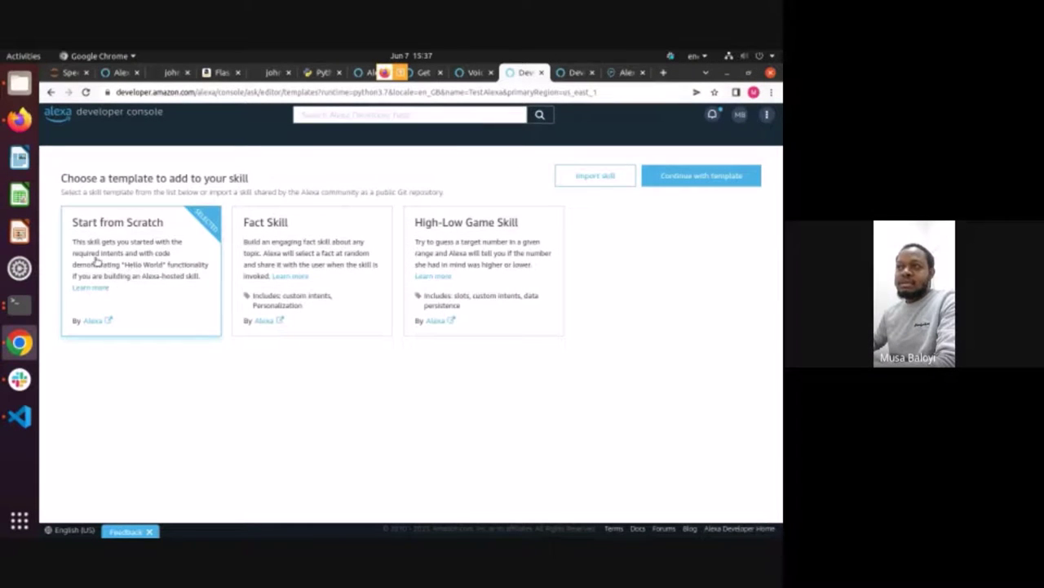
pyautogui.click(717, 177)
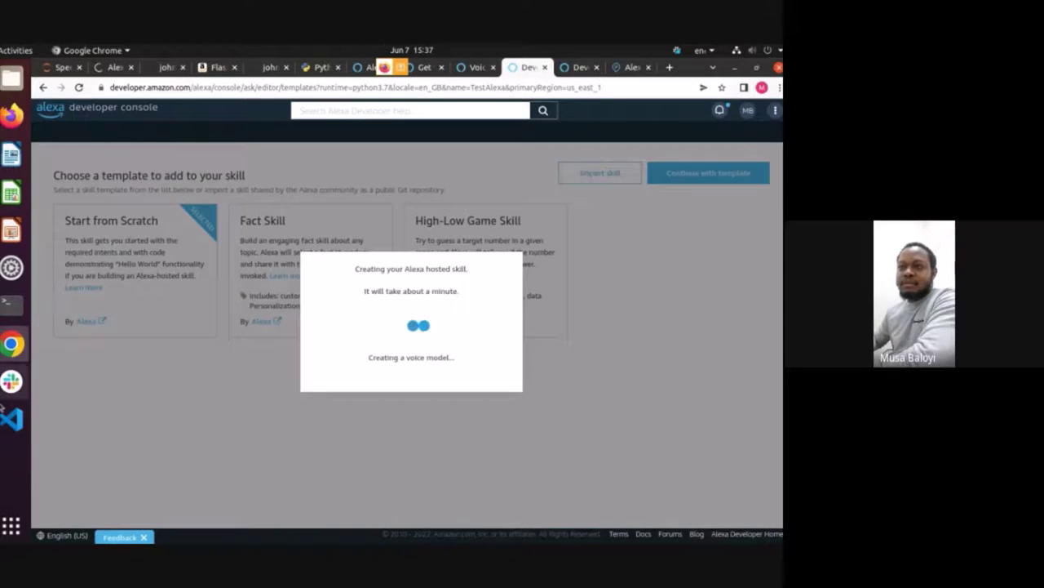
# Step: Look at app.py in Visual Studio Code, and return to the skill creation progress in Chrome
pyautogui.click(11, 420)
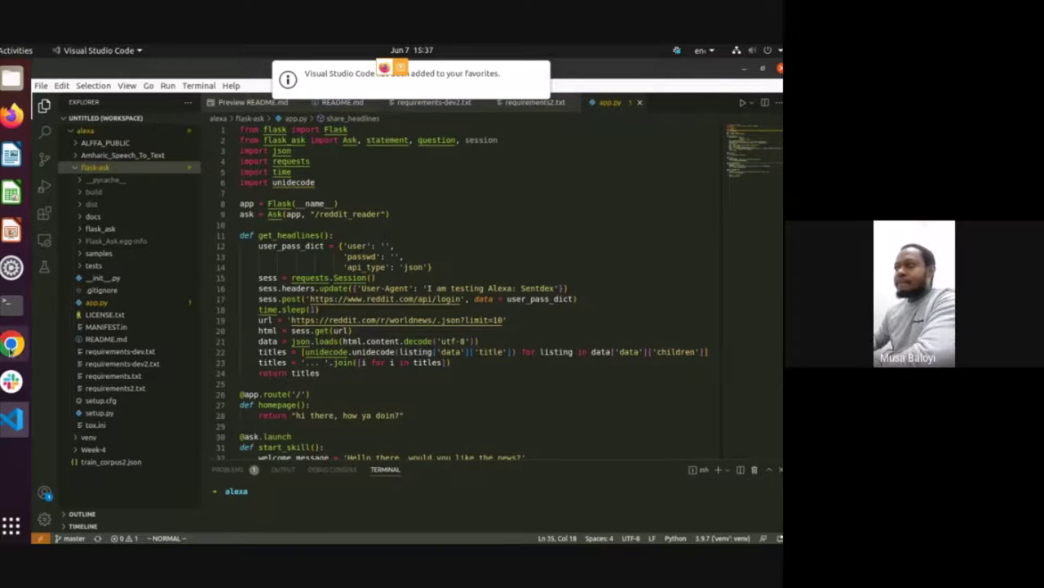
pyautogui.click(11, 343)
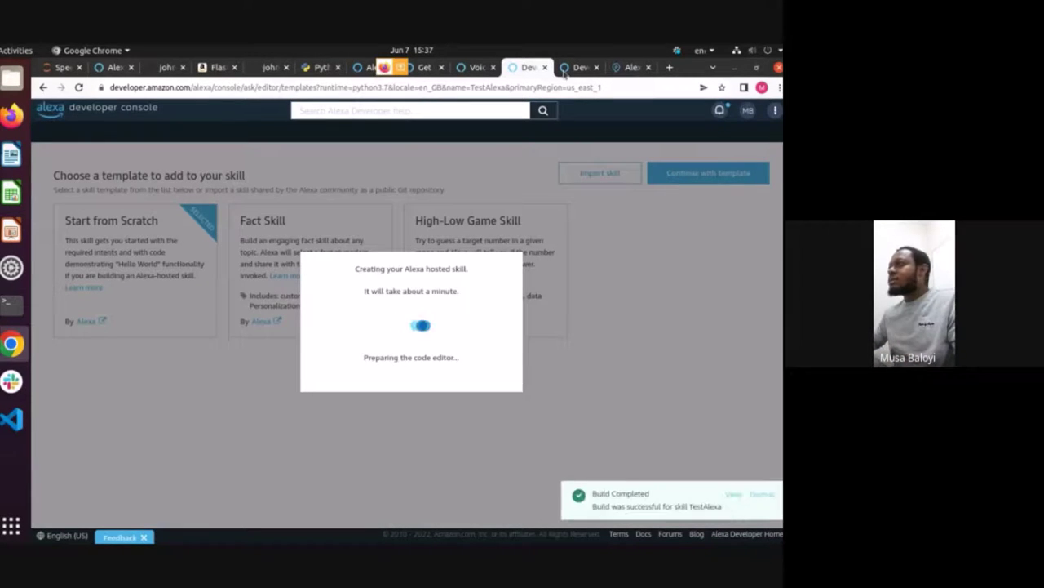
# Step: Switch to Firefox, check the meeting's in-call messages, and return to the Alexa Skills Kit SDKs documentation
pyautogui.hotkey('alt', 'Tab')
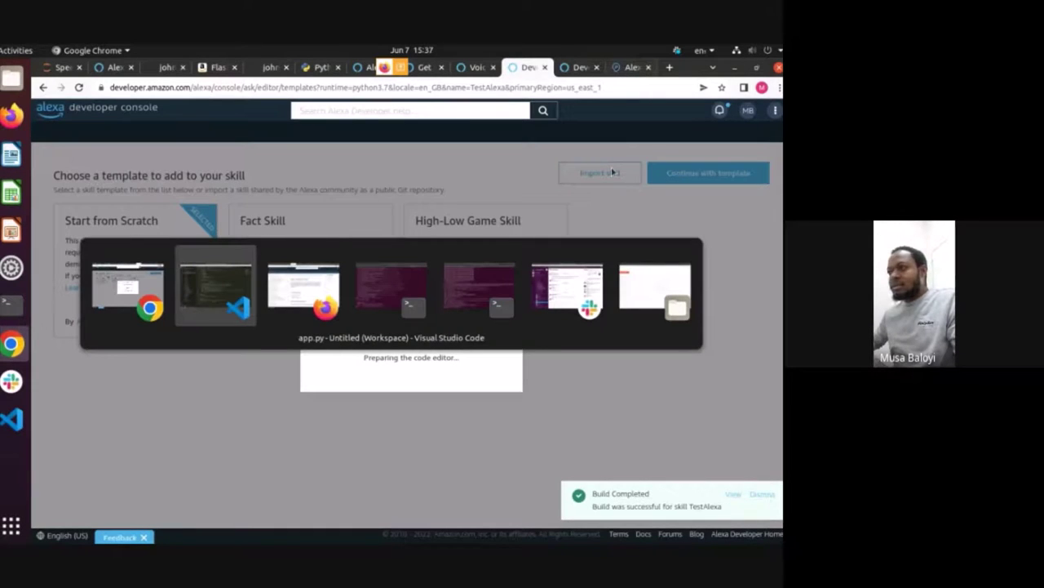
pyautogui.hotkey('alt', 'Tab')
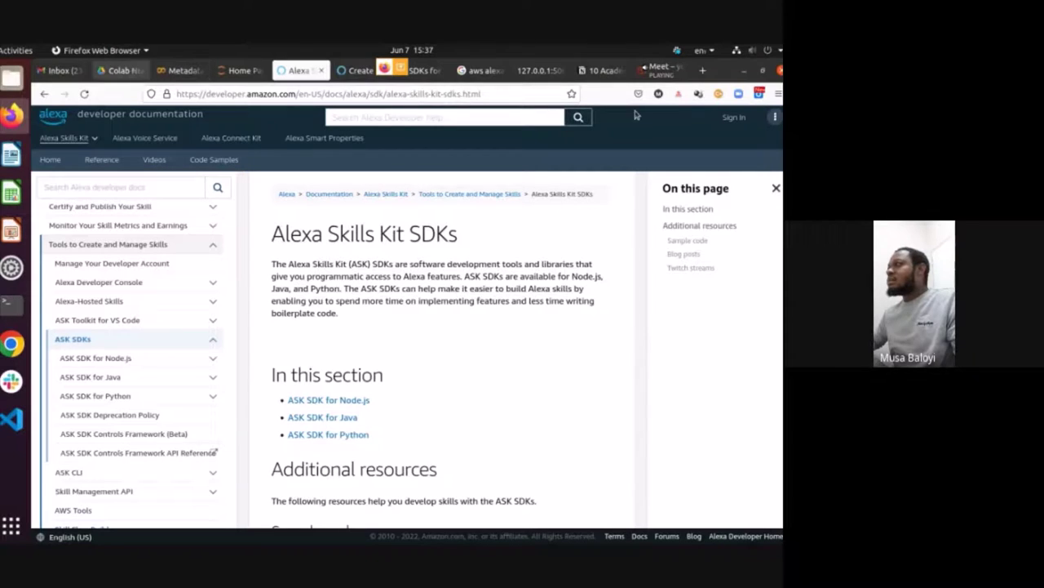
pyautogui.click(662, 69)
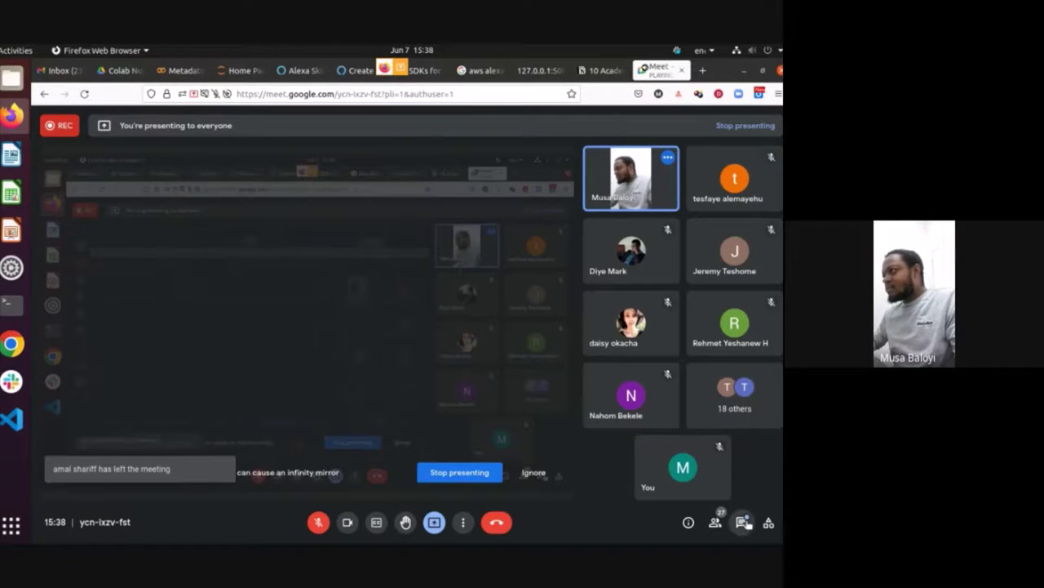
pyautogui.click(744, 522)
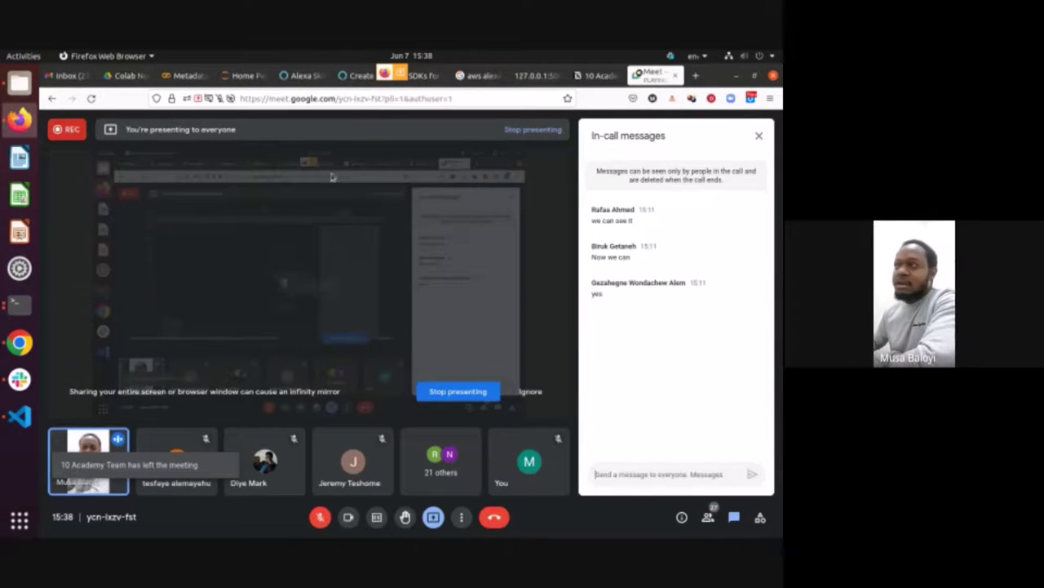
pyautogui.click(344, 77)
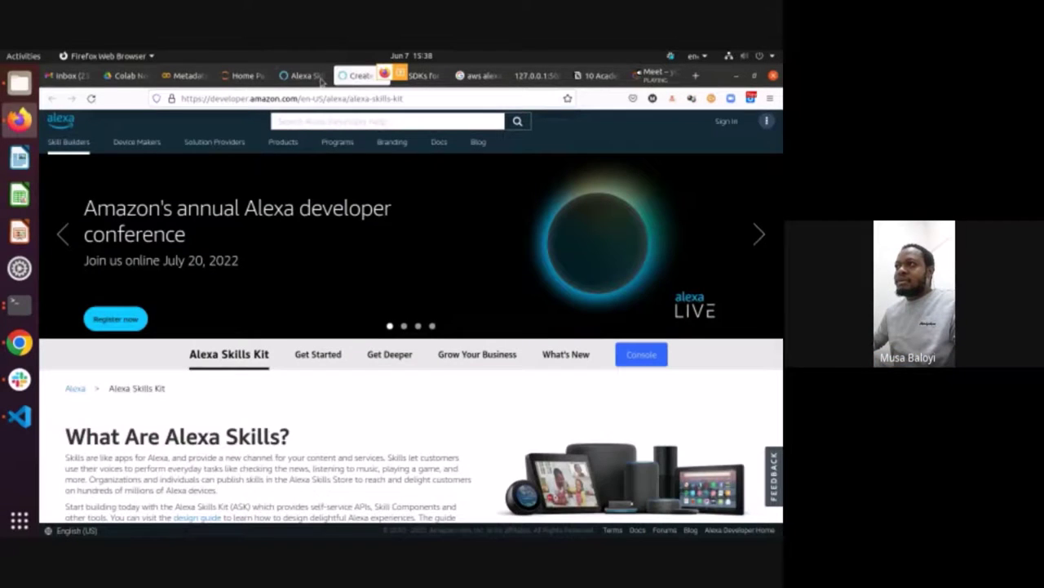
pyautogui.click(320, 79)
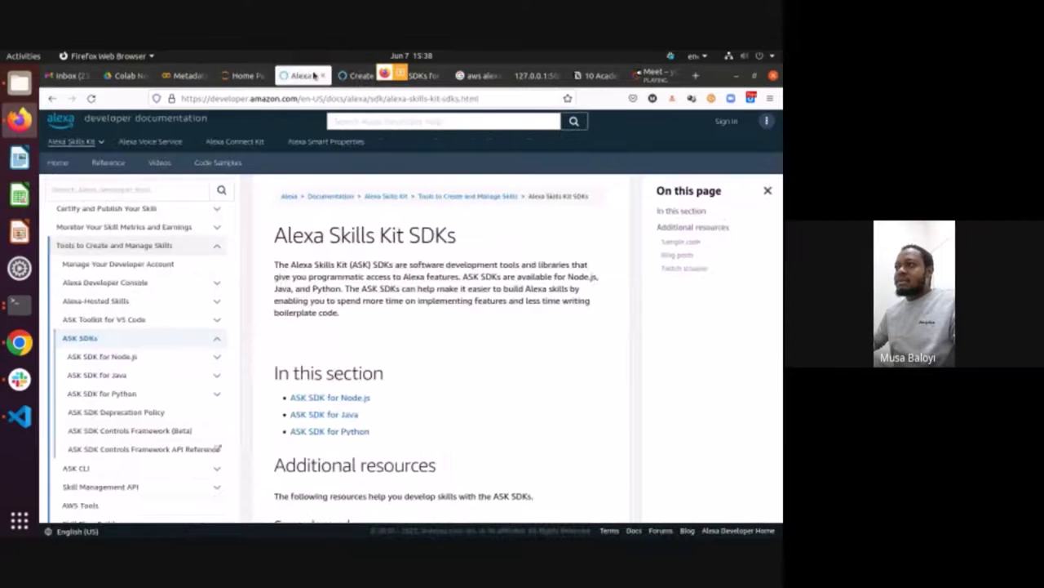
# Step: Switch back to Chrome and examine the TestAlexa build dashboard's design guide, skill builder checklist and resource links
pyautogui.hotkey('alt', 'Tab')
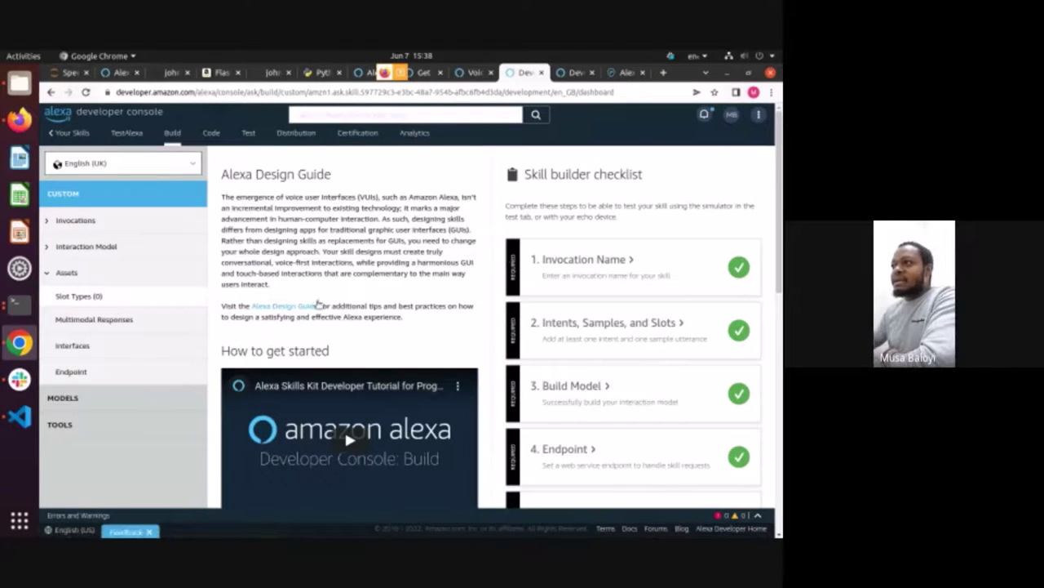
pyautogui.scroll(-1, 298, 245)
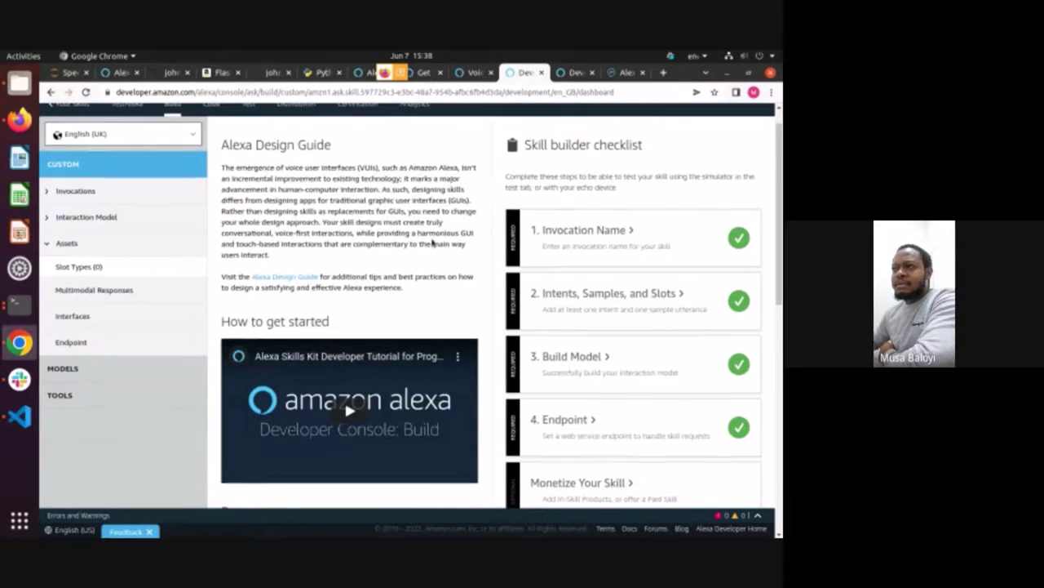
pyautogui.scroll(-5, 428, 242)
pyautogui.scroll(-5, 412, 318)
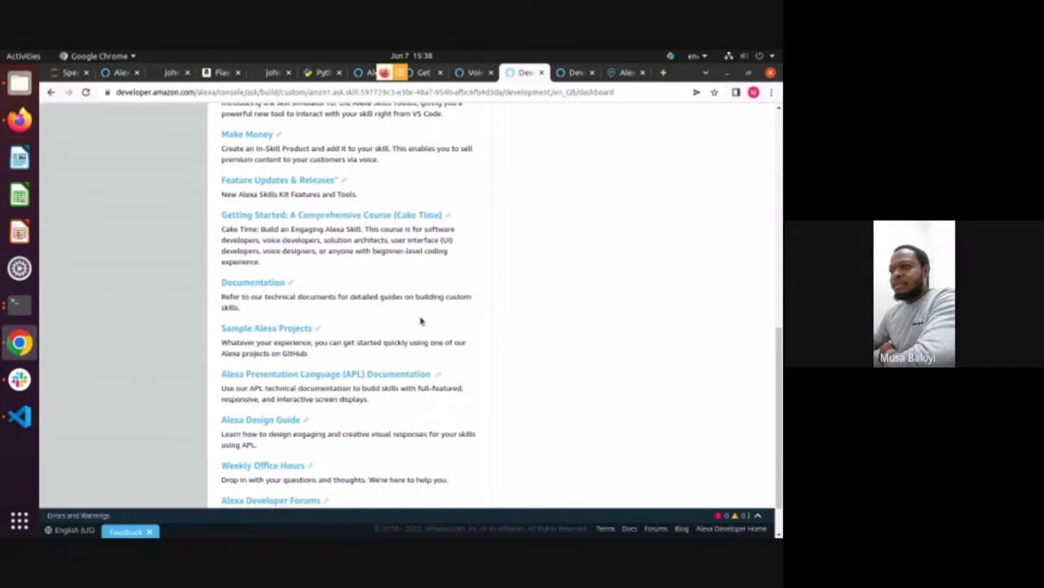
# Step: Examine the dashboard's resources and Alexa Design Guide text, highlighting the passage on voice-first interactions
pyautogui.scroll(1, 497, 321)
pyautogui.scroll(4, 640, 360)
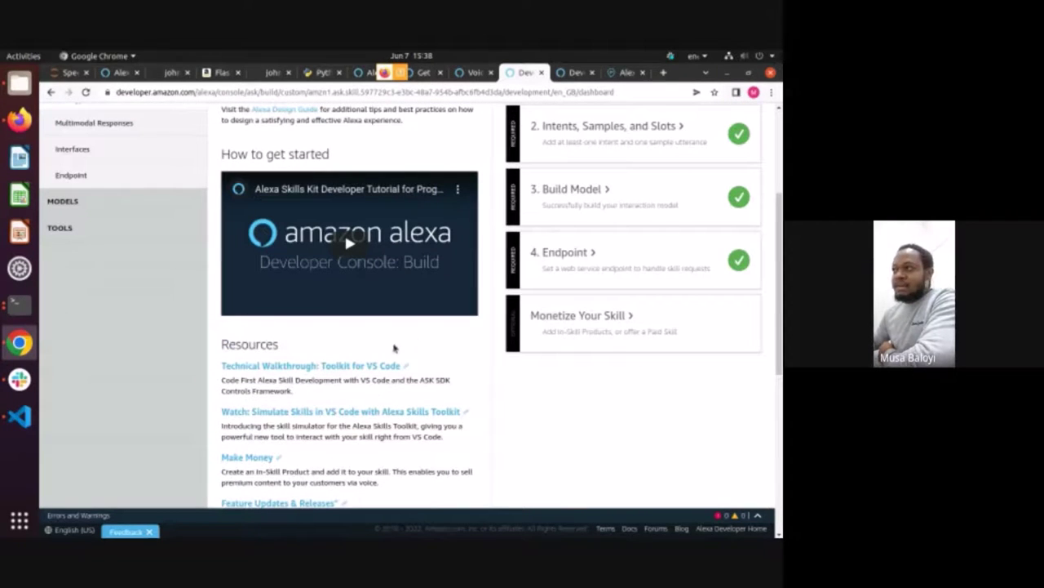
pyautogui.scroll(2, 412, 340)
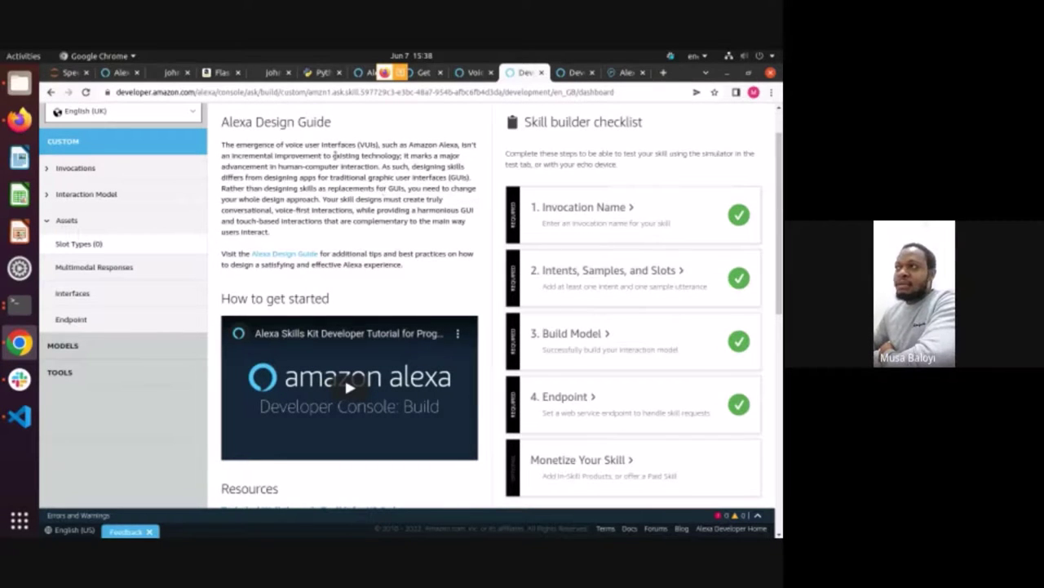
pyautogui.scroll(1, 355, 194)
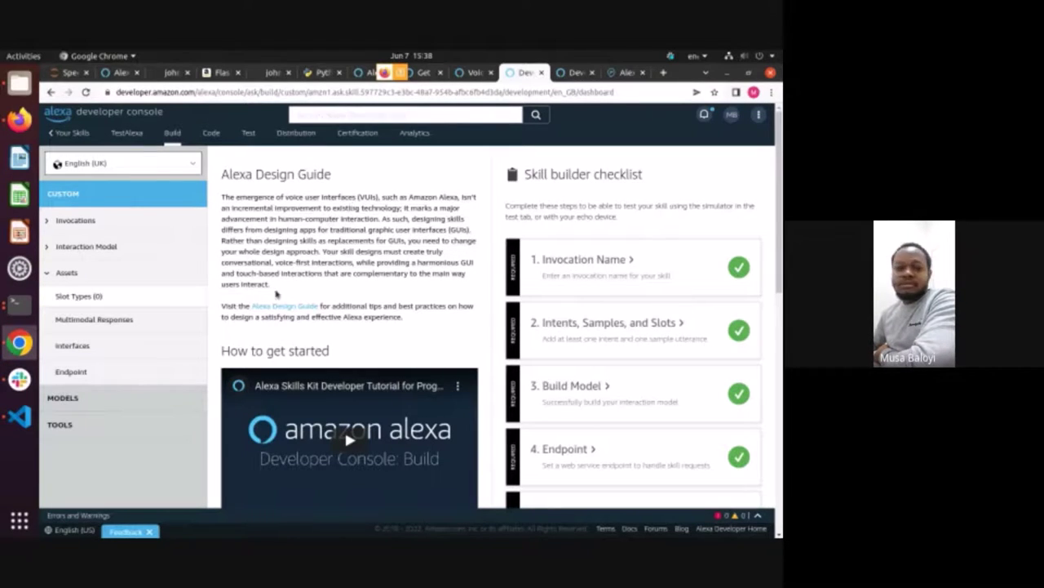
pyautogui.moveTo(280, 289); pyautogui.dragTo(222, 261)
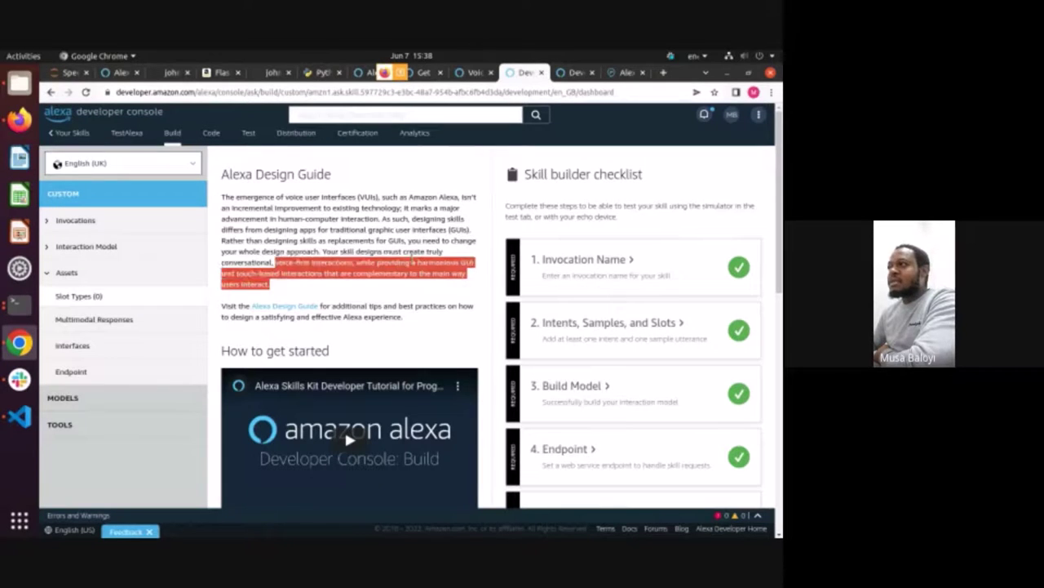
pyautogui.click(367, 278)
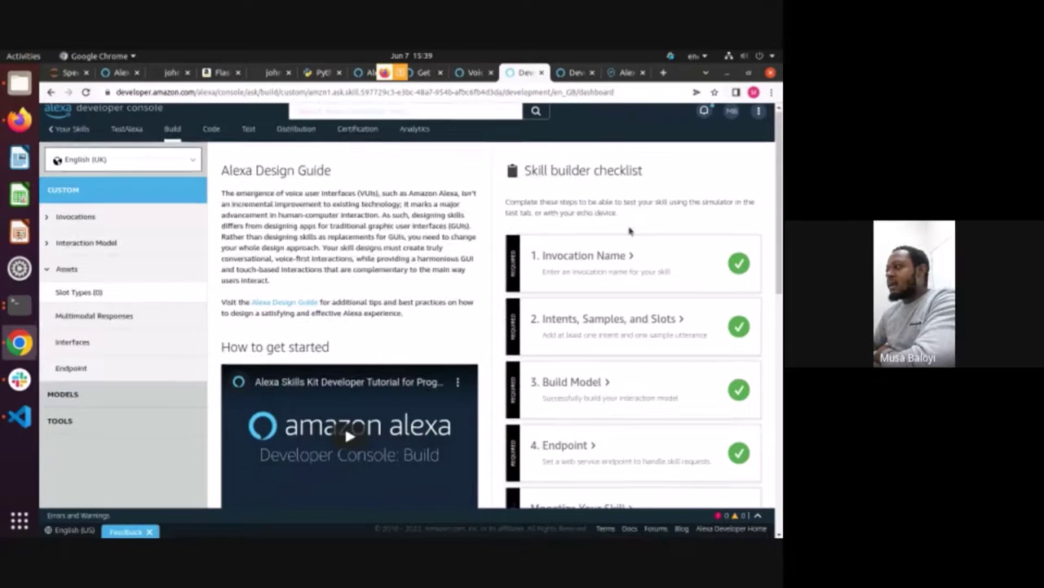
# Step: Look at the Add Intent page from the skill builder checklist, return to the dashboard and expand Errors and Warnings
pyautogui.scroll(-1, 614, 194)
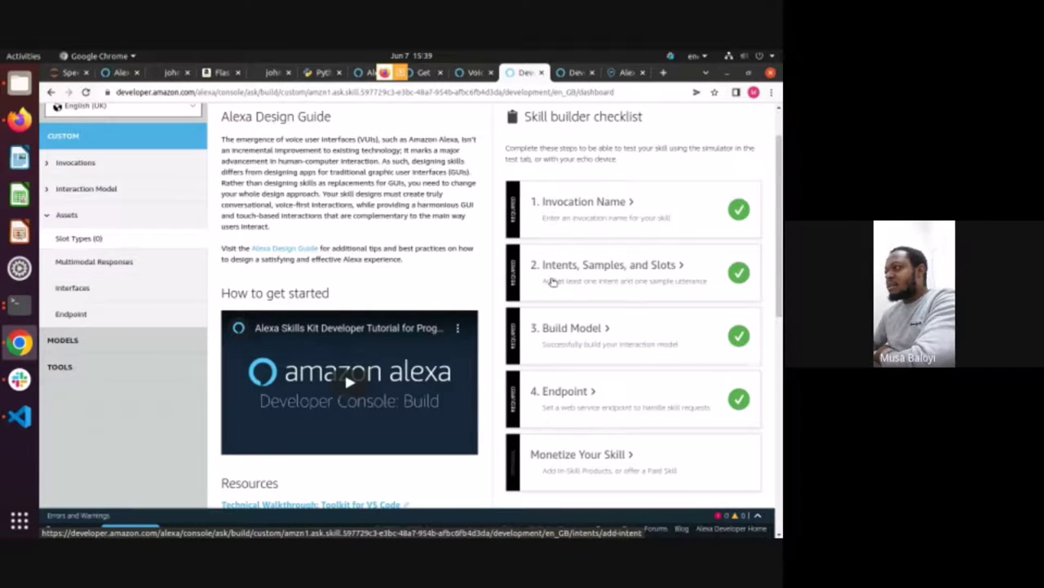
pyautogui.click(677, 264)
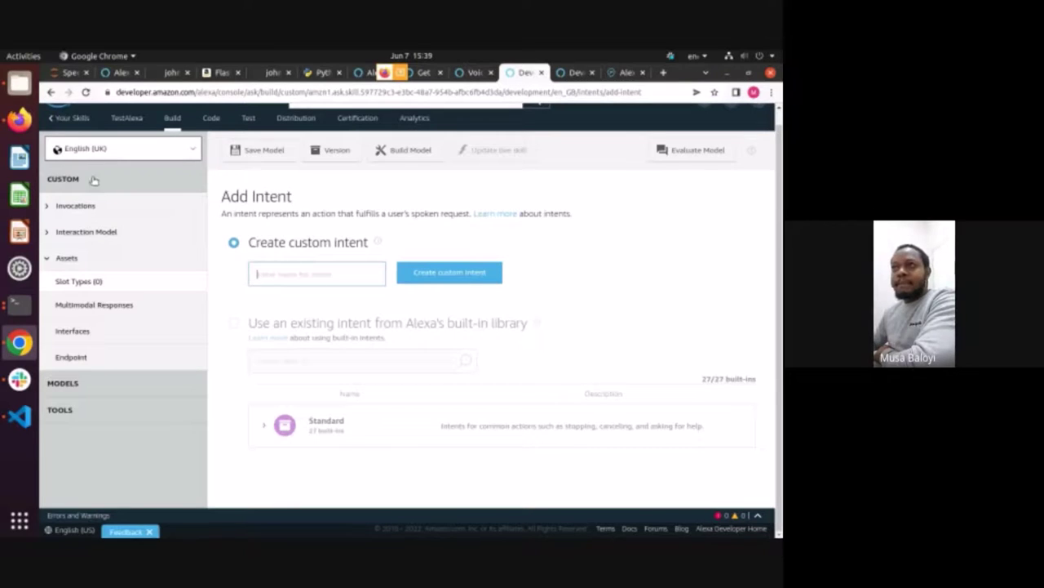
pyautogui.click(51, 92)
pyautogui.scroll(-1, 645, 302)
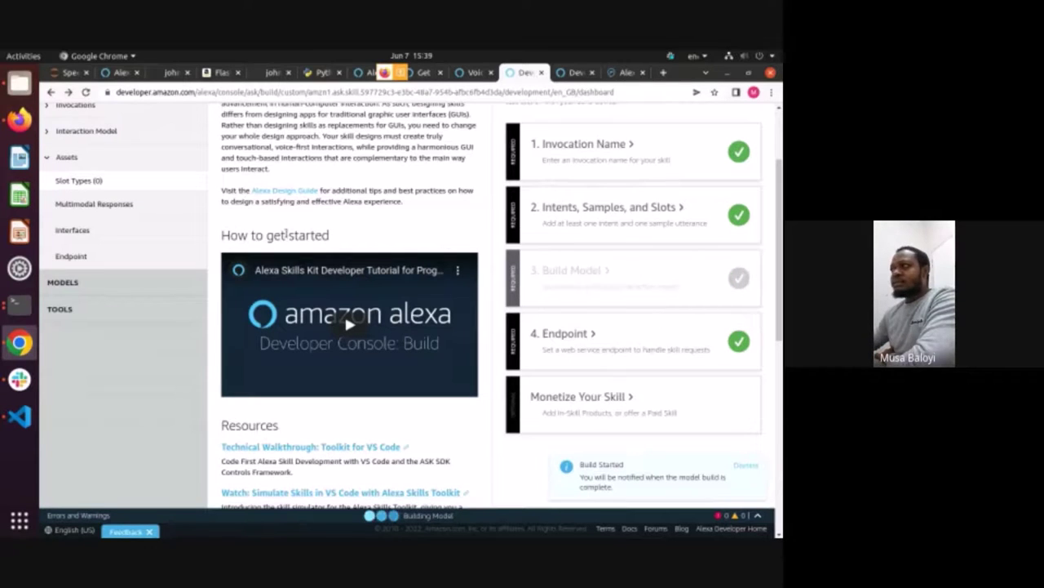
pyautogui.scroll(2, 288, 194)
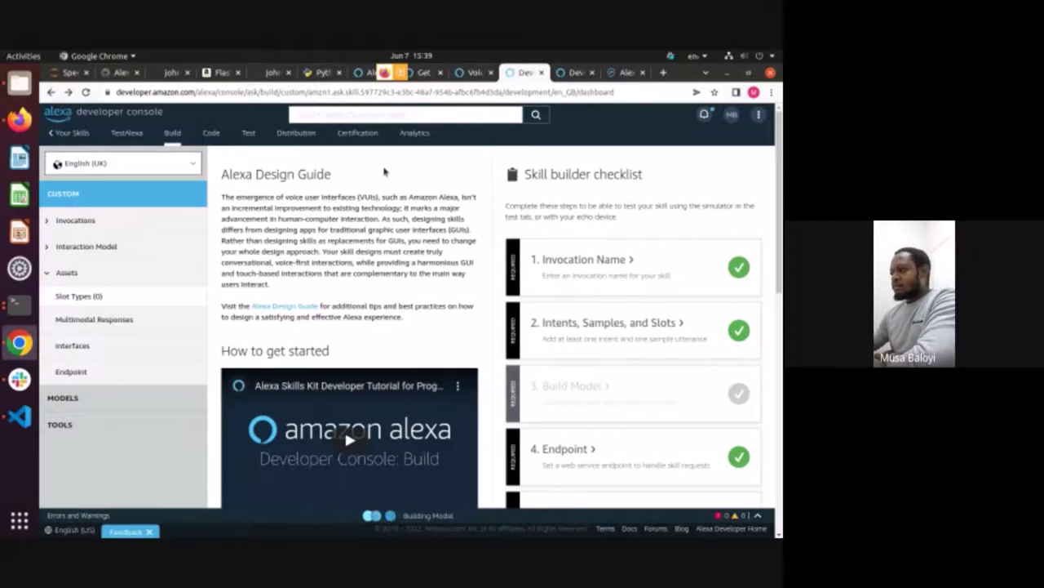
pyautogui.click(434, 521)
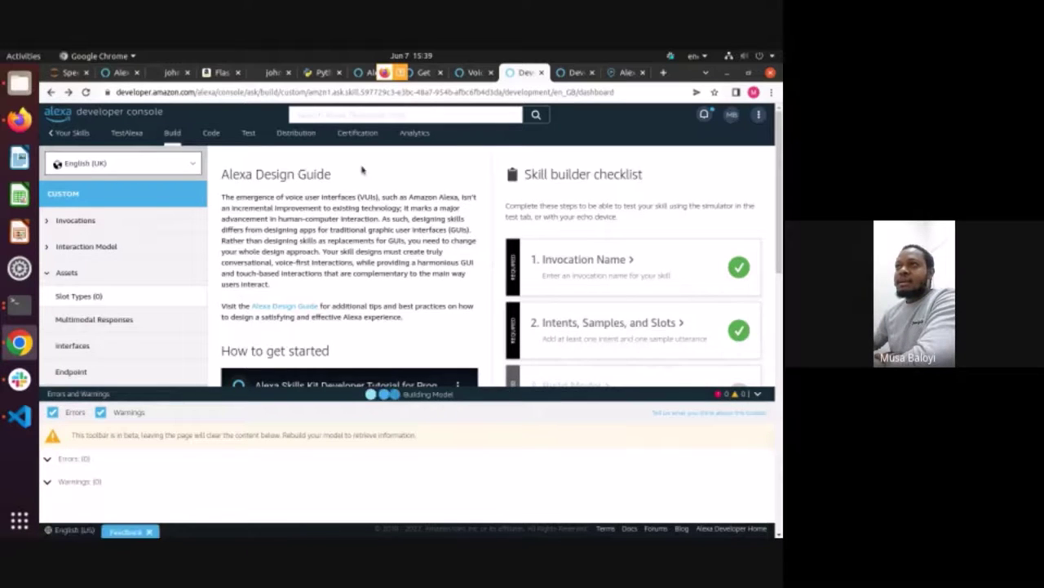
# Step: Look through the Speech_recognition_full notebook down to its final prediction cells, and return to the TestAlexa build dashboard
pyautogui.click(65, 72)
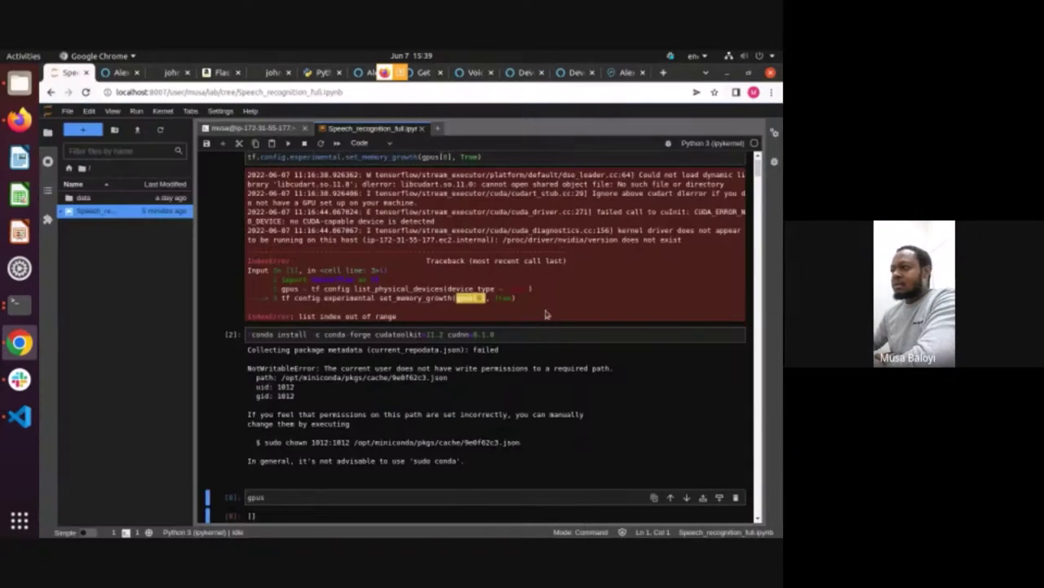
pyautogui.scroll(-3, 479, 325)
pyautogui.click(316, 209)
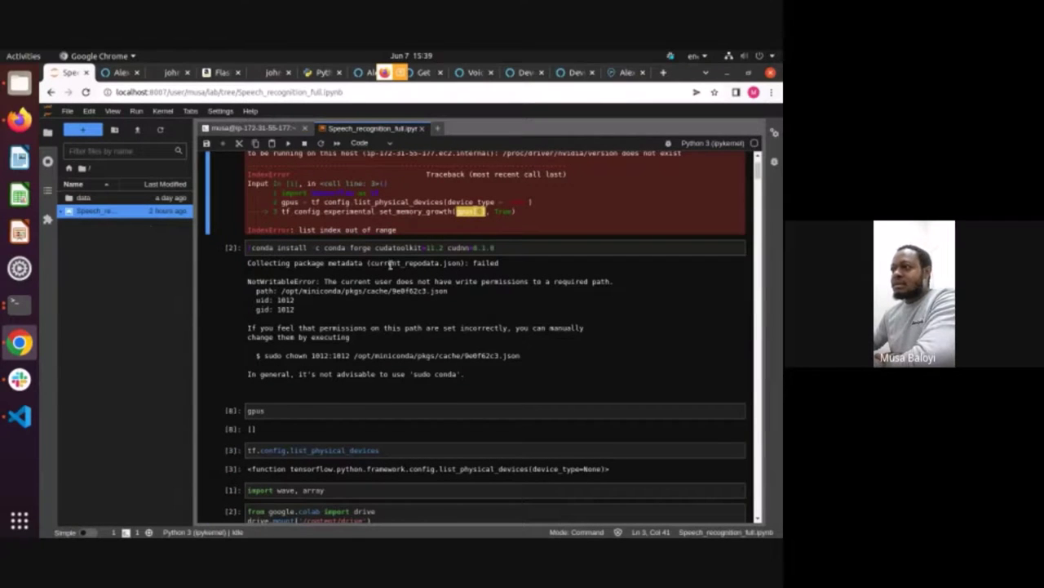
pyautogui.scroll(-10, 415, 313)
pyautogui.scroll(-8, 485, 445)
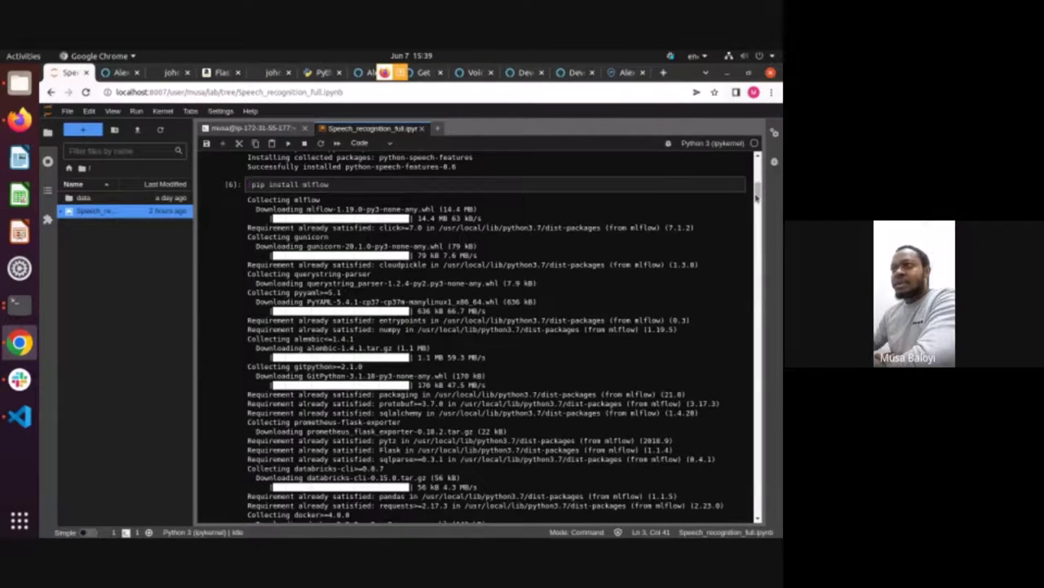
pyautogui.moveTo(758, 189); pyautogui.dragTo(758, 506)
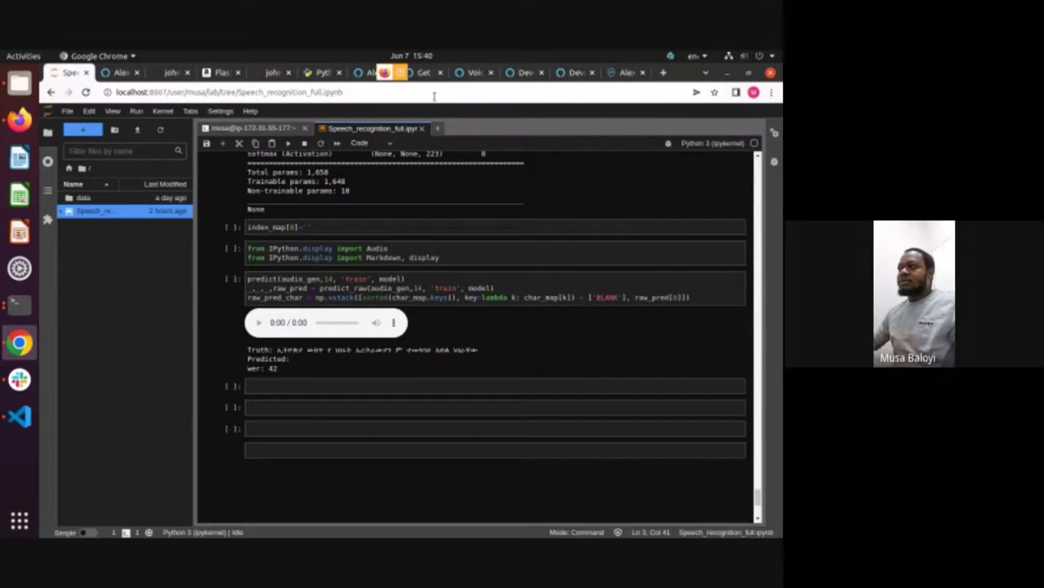
pyautogui.click(423, 73)
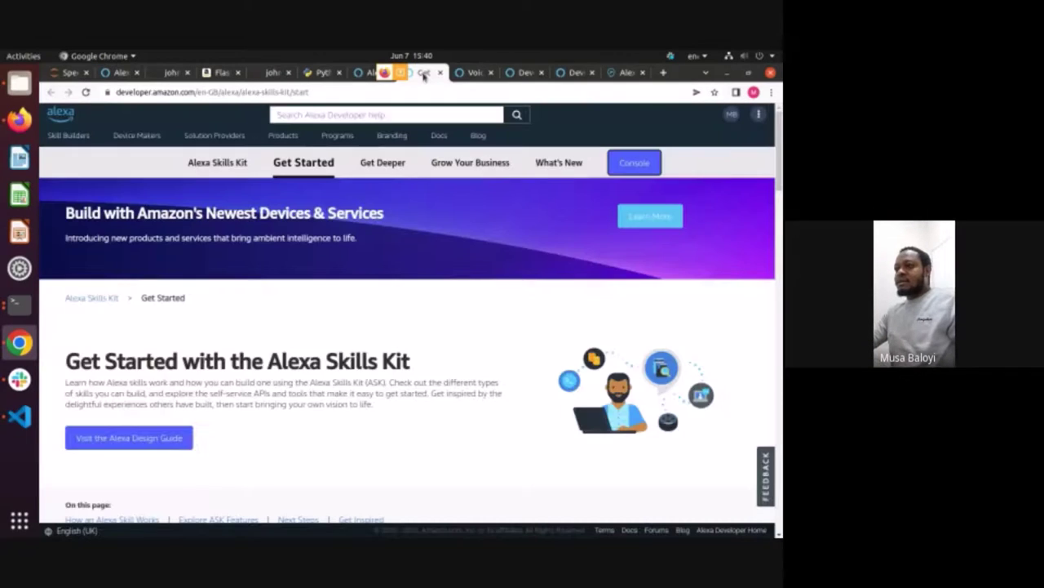
pyautogui.hotkey('ctrl', 'Tab')
pyautogui.hotkey('ctrl', 'Tab')
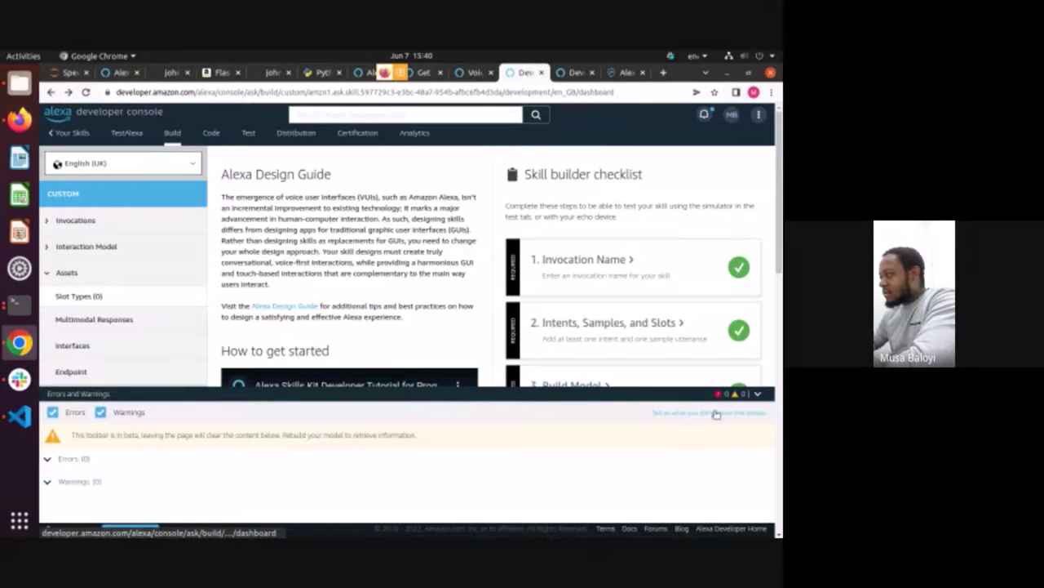
# Step: Collapse Errors and Warnings and review the skill builder checklist on the build dashboard
pyautogui.click(758, 395)
pyautogui.scroll(-3, 608, 397)
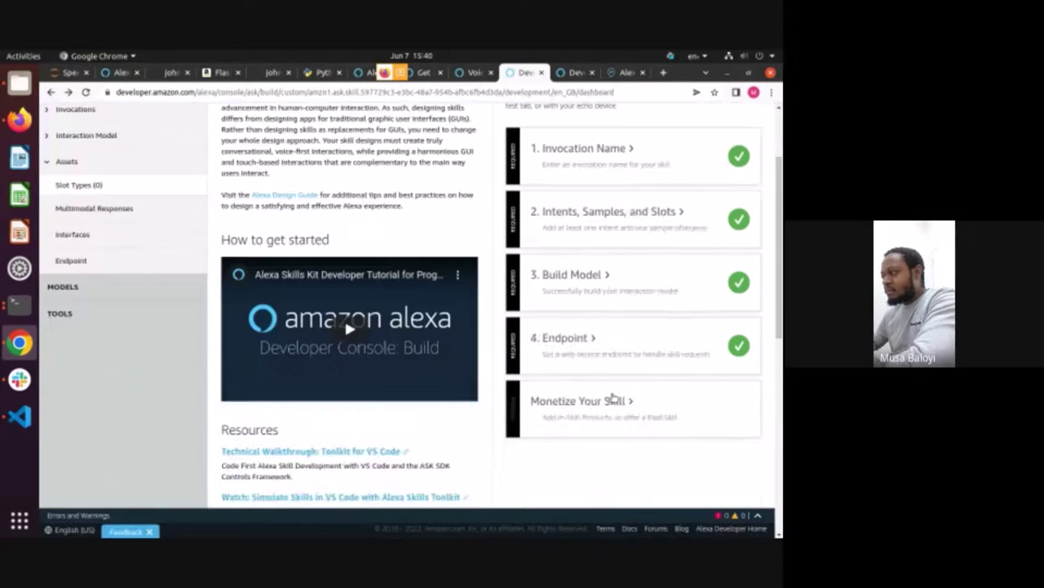
pyautogui.scroll(3, 380, 270)
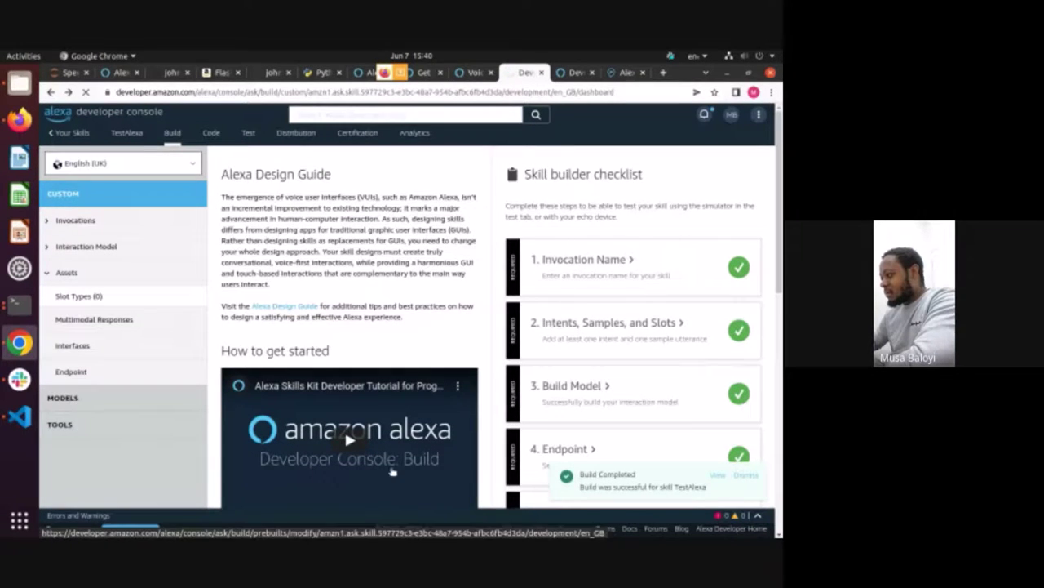
# Step: Open the skill's Models page and switch the Smart Home model on and back off
pyautogui.click(75, 399)
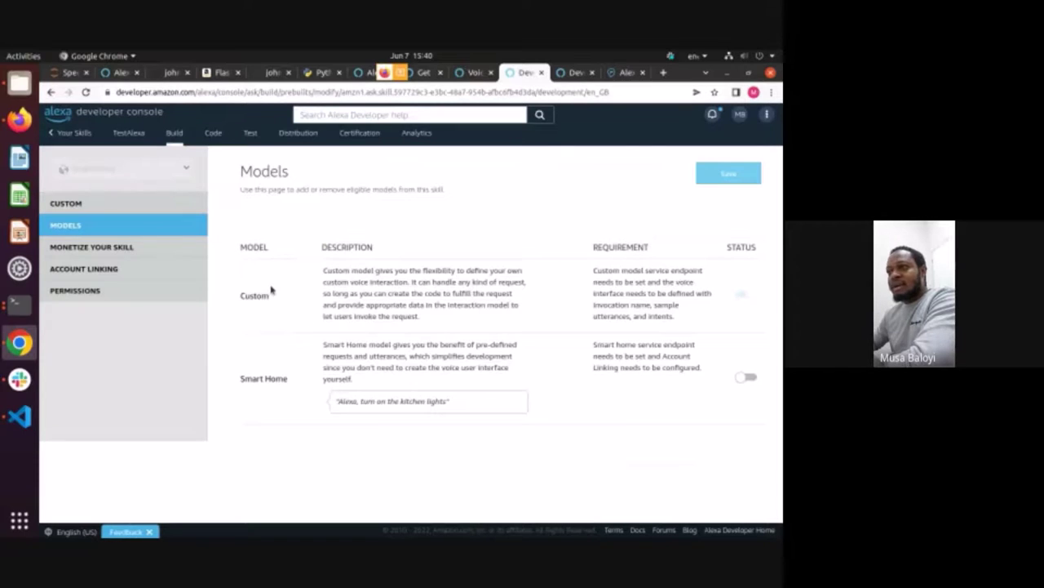
pyautogui.click(749, 377)
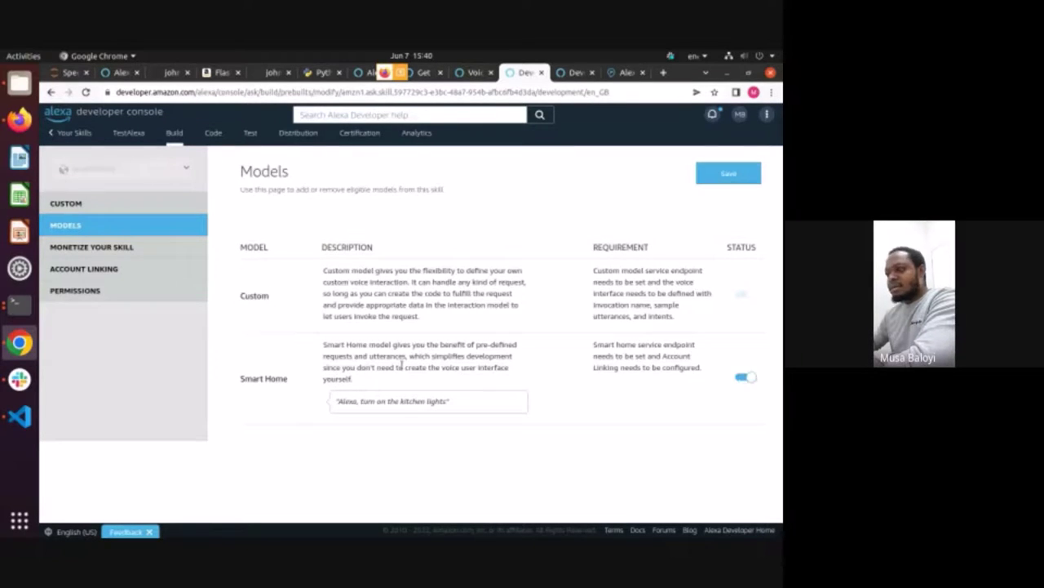
pyautogui.click(744, 377)
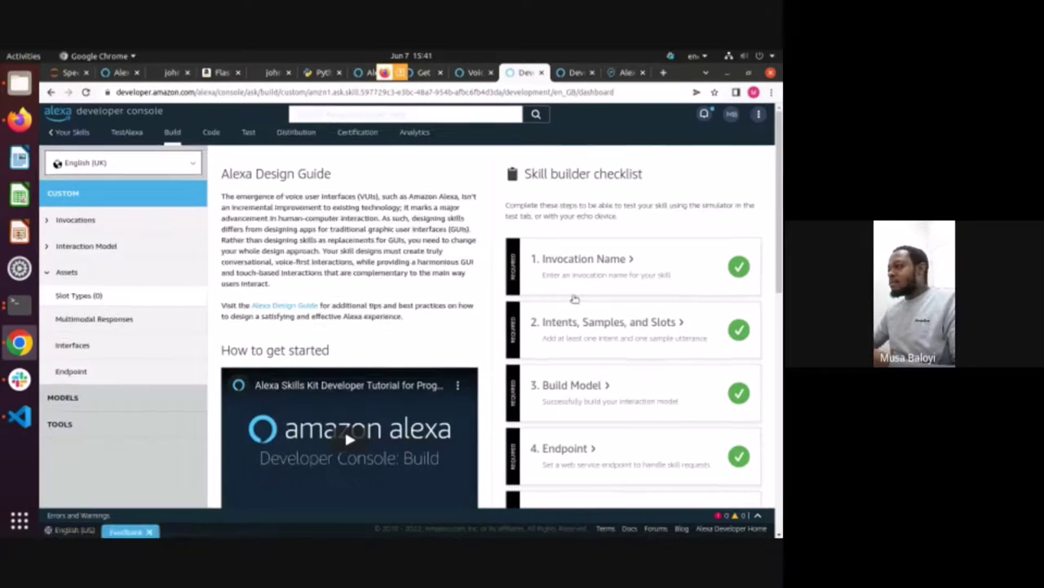
# Step: Open the Endpoint page from the checklist and examine the AWS Lambda ARN regions and the HTTPS service endpoint option
pyautogui.scroll(-4, 574, 299)
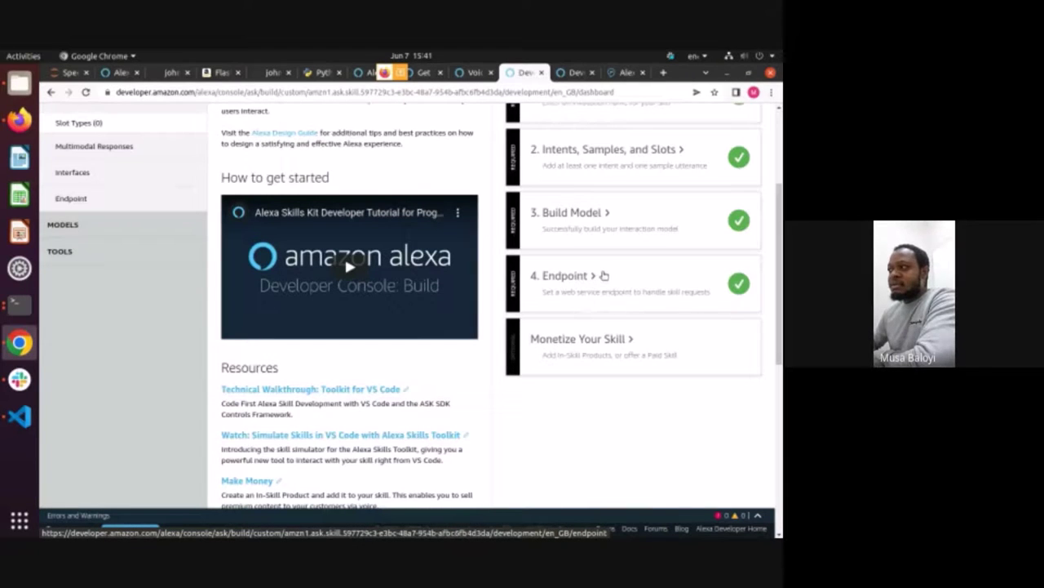
pyautogui.click(663, 300)
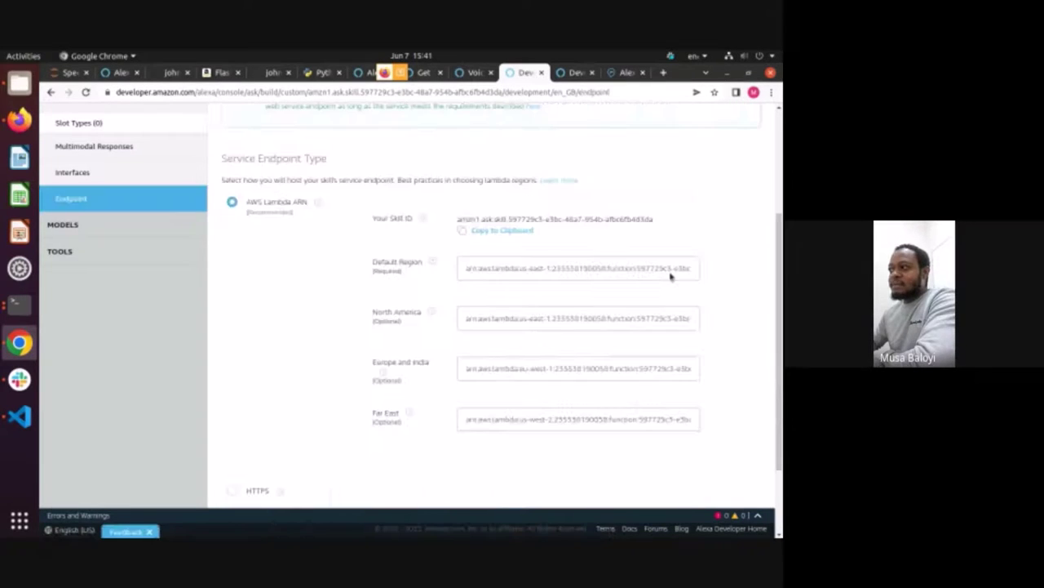
pyautogui.scroll(2, 457, 204)
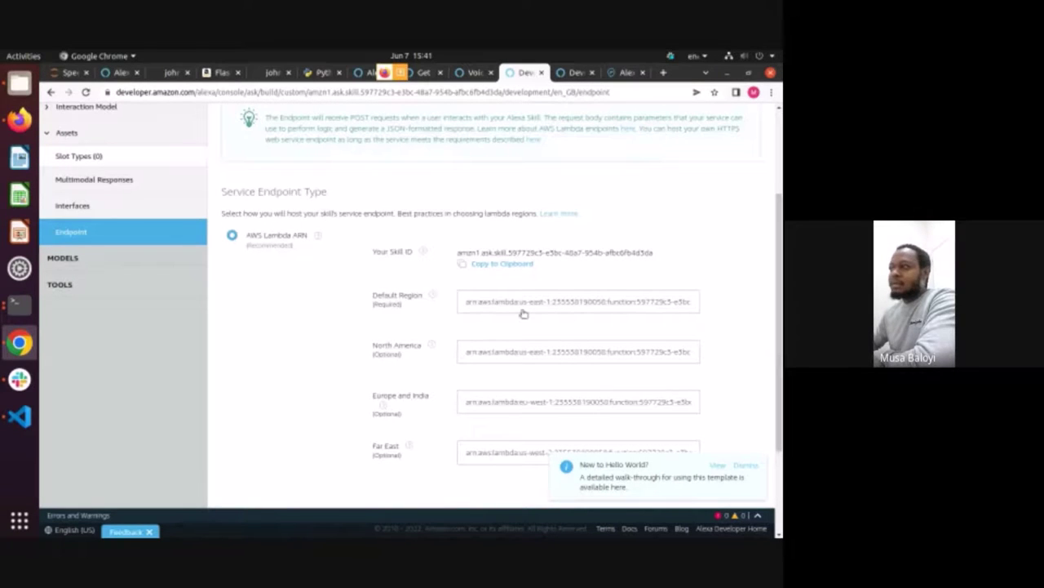
pyautogui.scroll(-2, 536, 348)
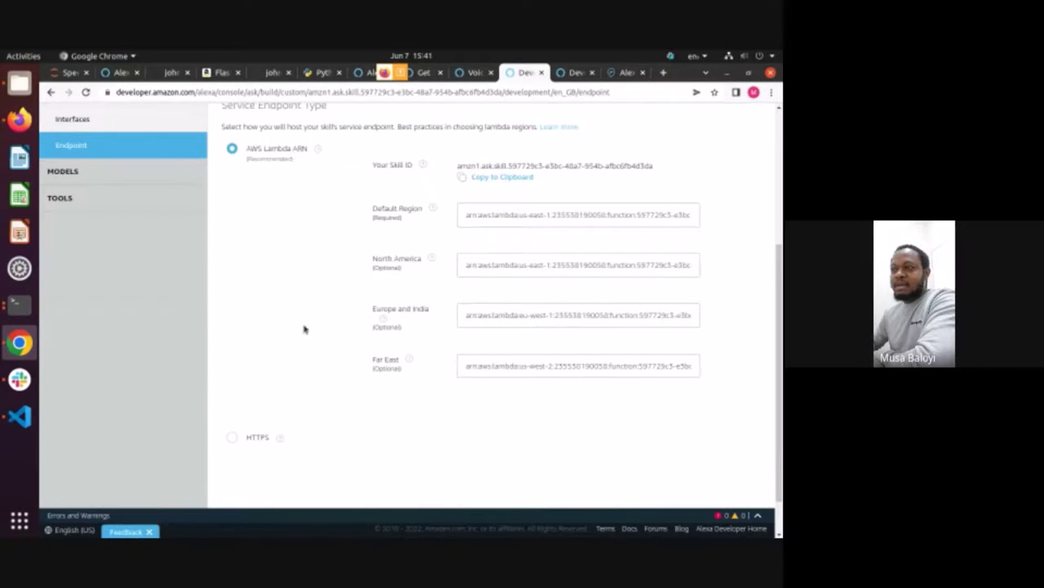
pyautogui.scroll(-1, 338, 485)
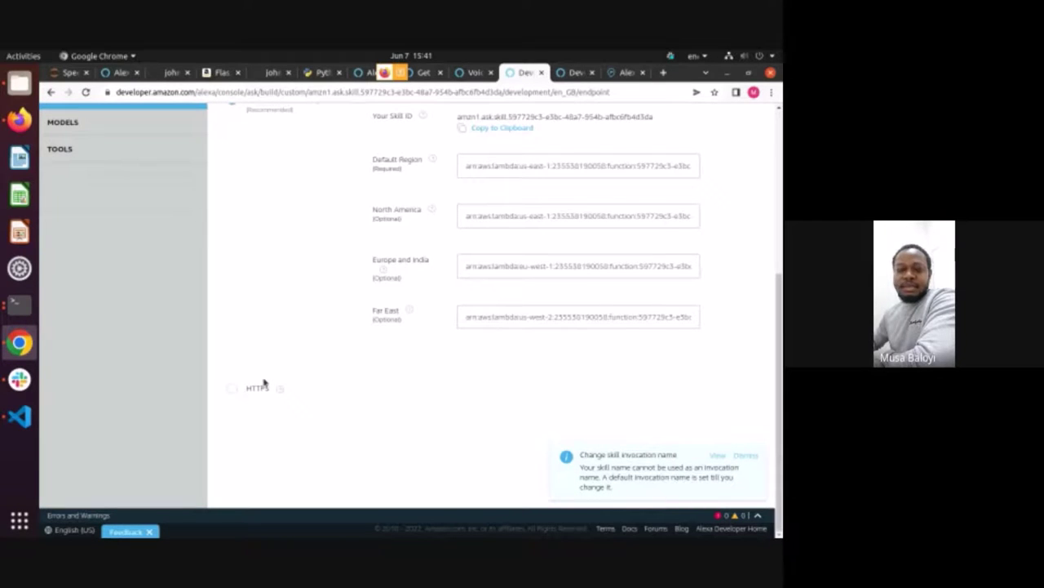
pyautogui.scroll(2, 489, 357)
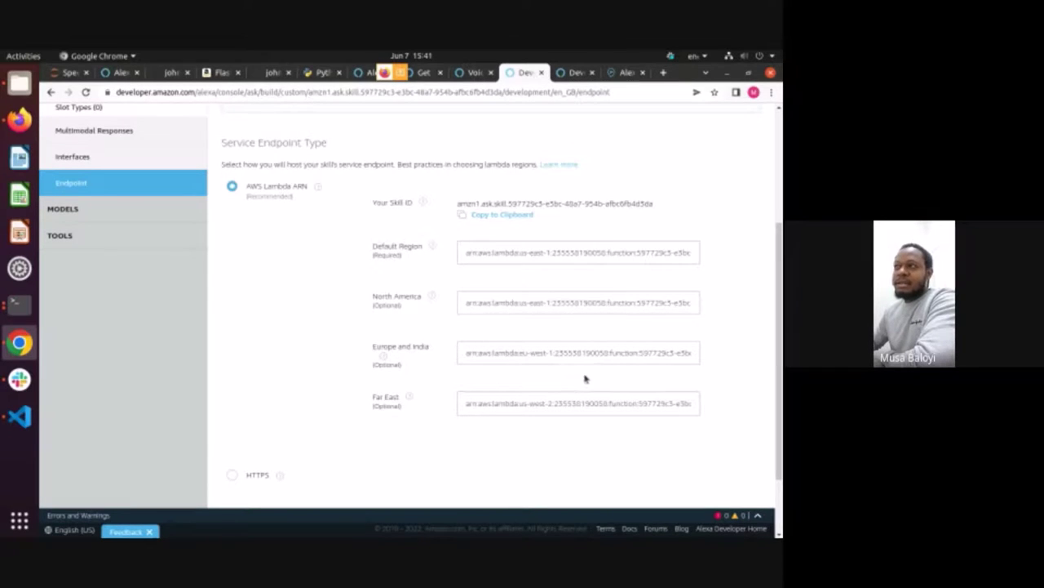
pyautogui.scroll(-1, 294, 366)
pyautogui.scroll(3, 326, 286)
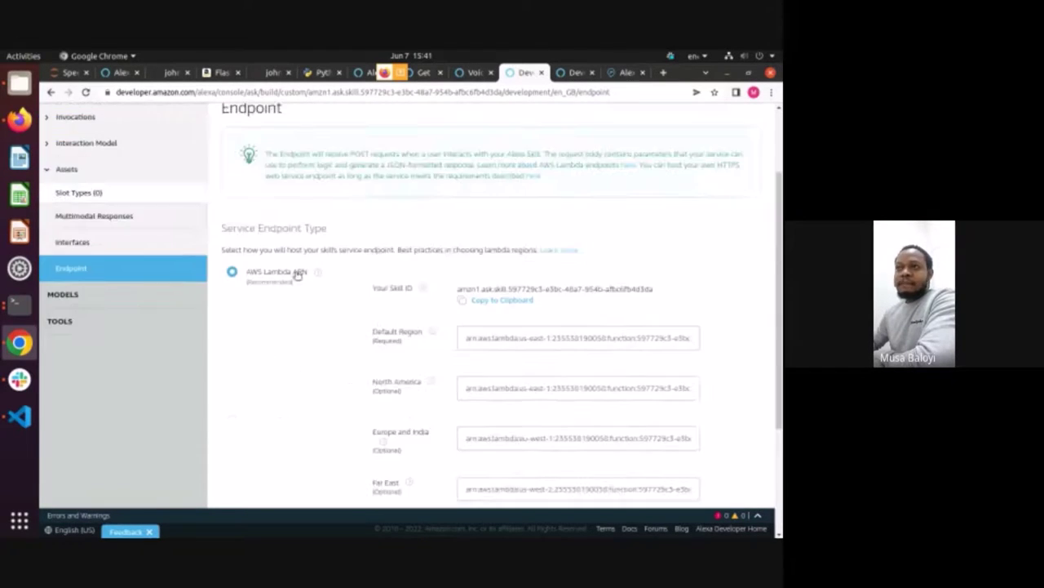
pyautogui.scroll(3, 111, 221)
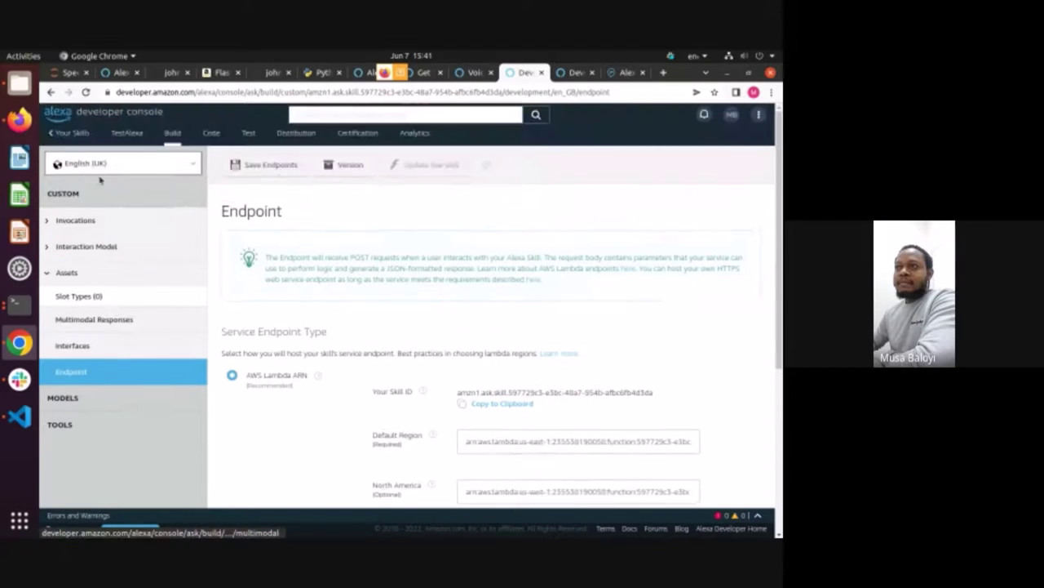
# Step: Expand Invocations, look at the Skill Invocation Name page, and go back to the Endpoint page
pyautogui.click(75, 220)
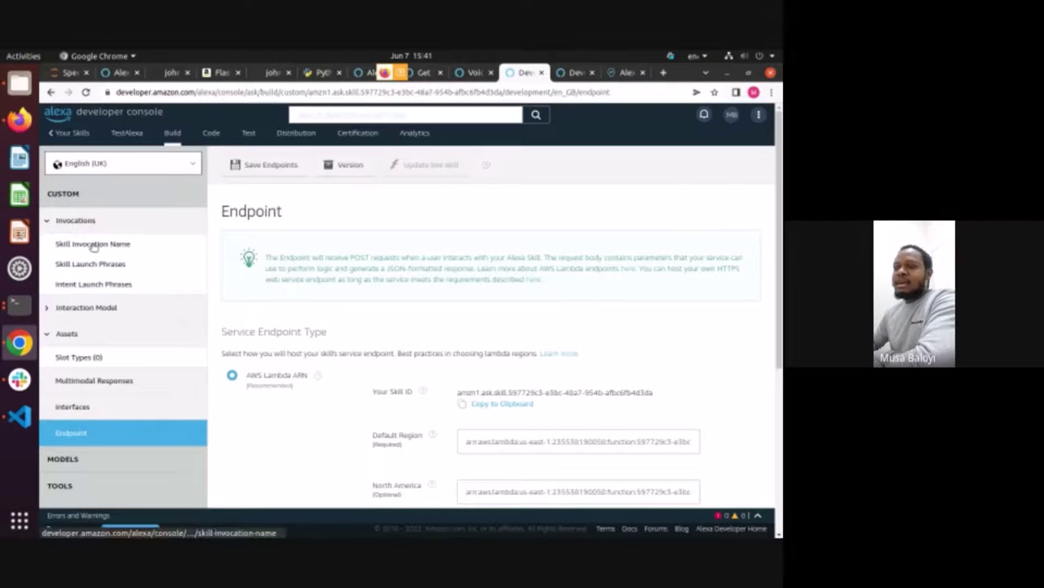
pyautogui.click(90, 243)
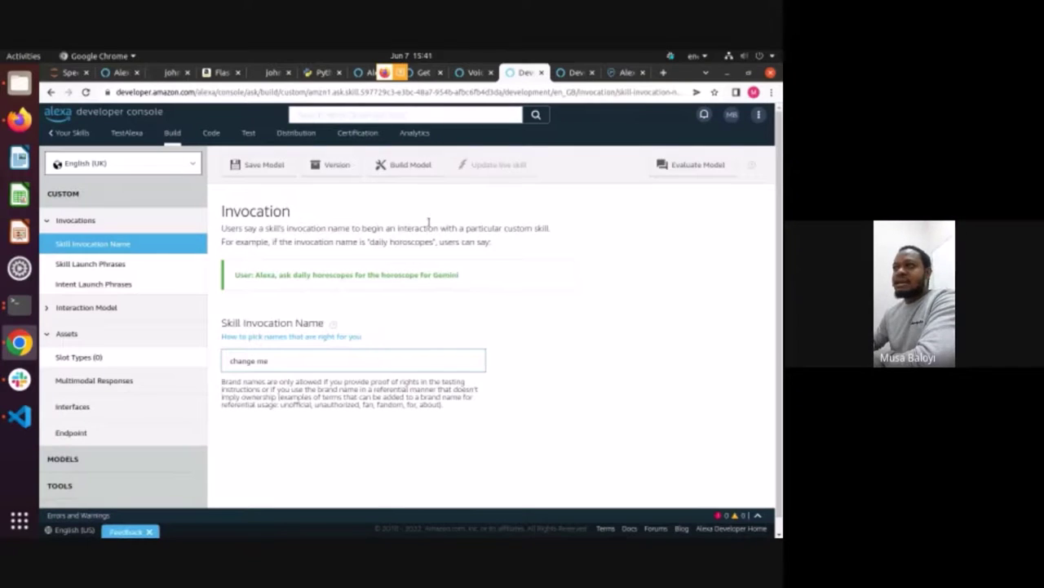
pyautogui.click(52, 93)
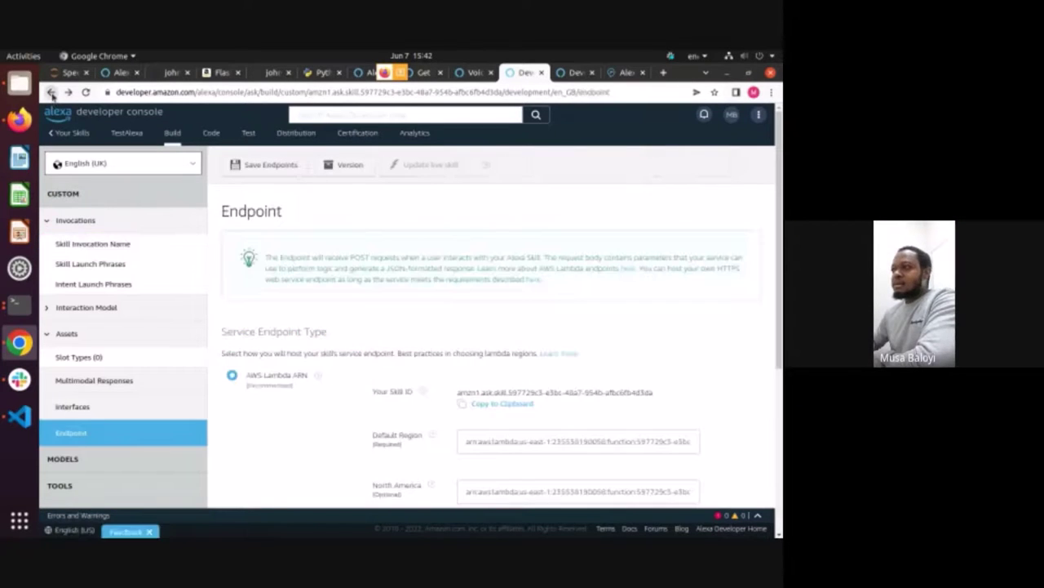
# Step: Return to the build dashboard, review the skill builder checklist and expand the Interaction Model section
pyautogui.click(51, 92)
pyautogui.scroll(2, 590, 346)
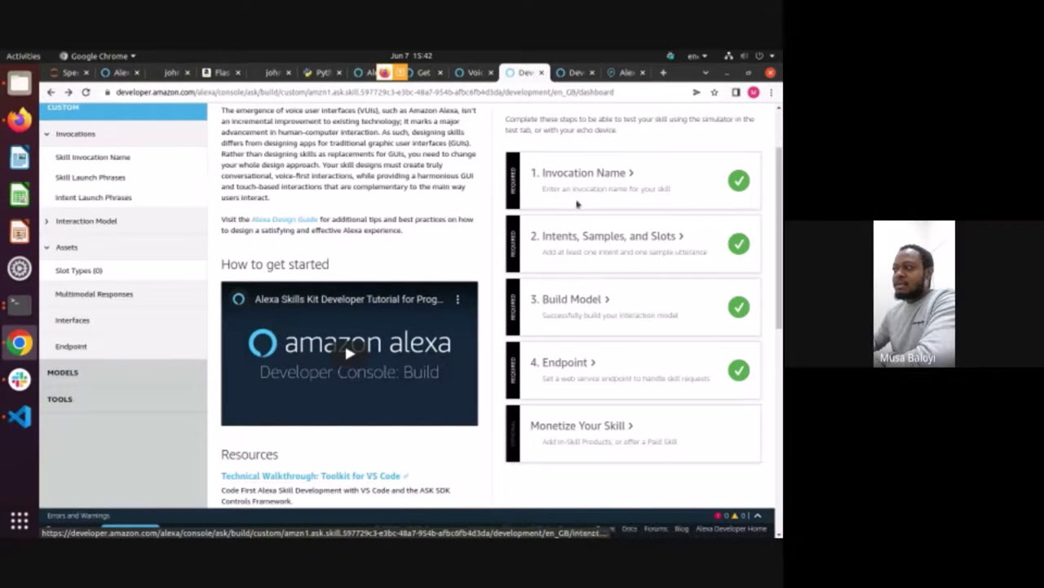
pyautogui.scroll(2, 383, 243)
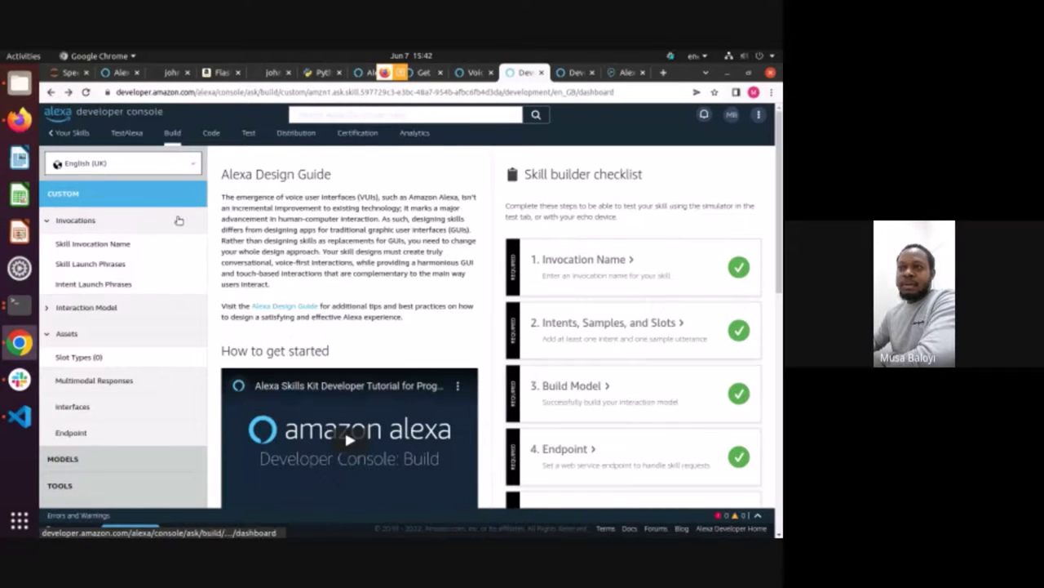
pyautogui.click(115, 307)
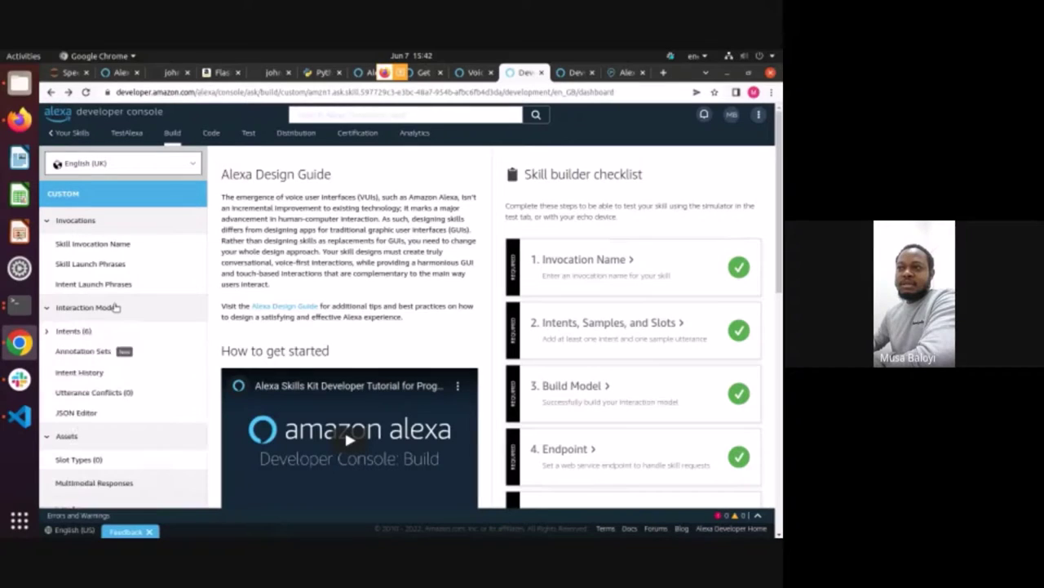
# Step: Open AMAZON.HelpIntent from the skill's list of intents to reach its sample utterances
pyautogui.click(84, 332)
pyautogui.scroll(-2, 390, 286)
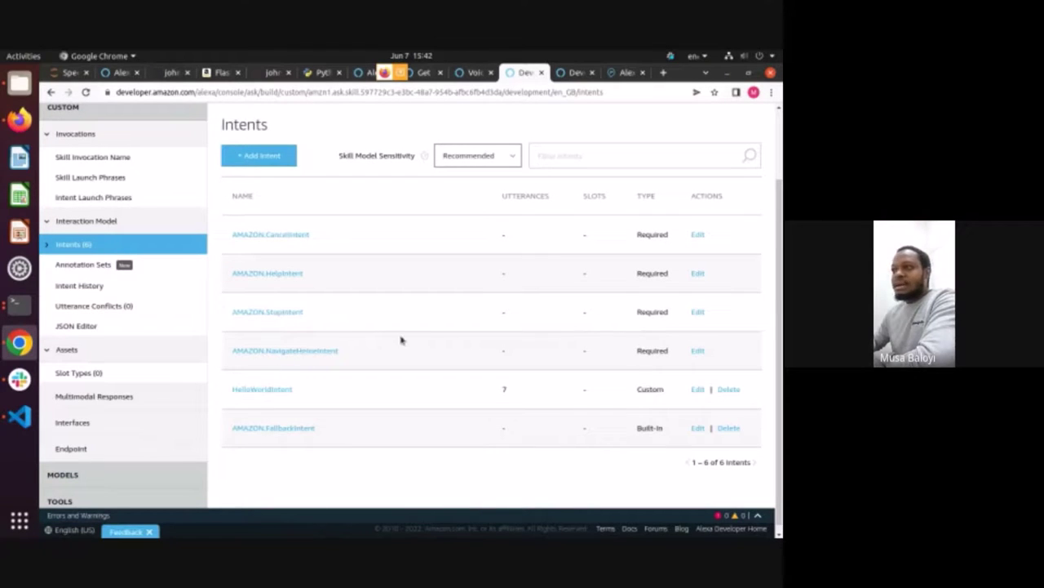
pyautogui.click(280, 274)
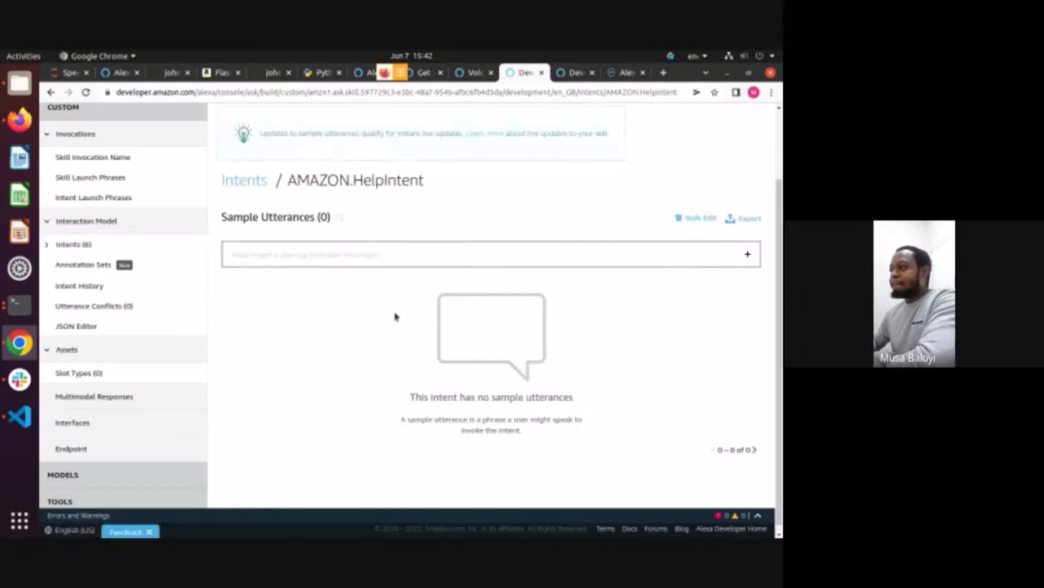
pyautogui.scroll(-1, 450, 389)
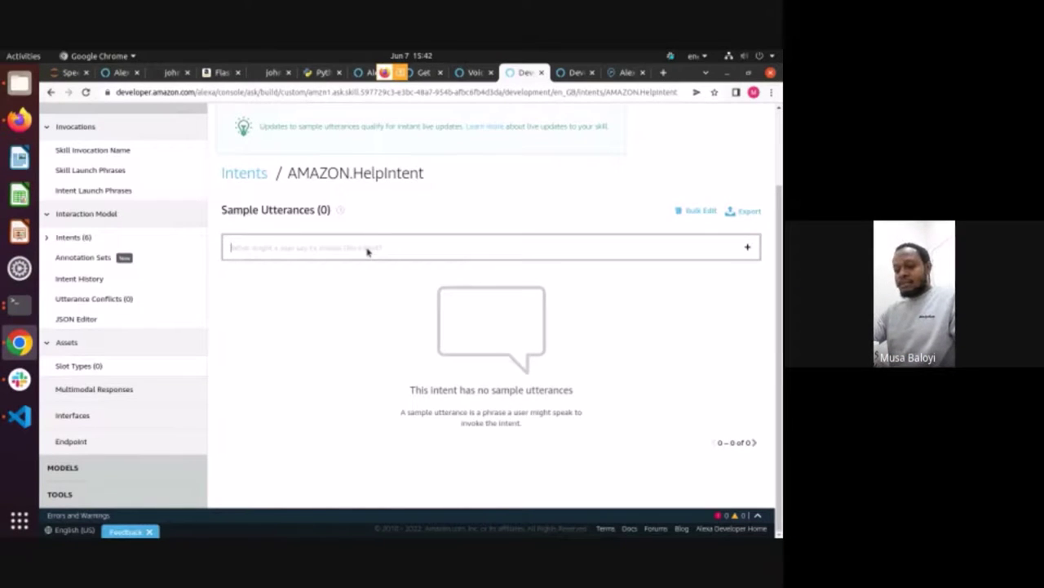
# Step: Add the sample utterance "Dial mother" to AMAZON.HelpIntent
pyautogui.write('Dial')
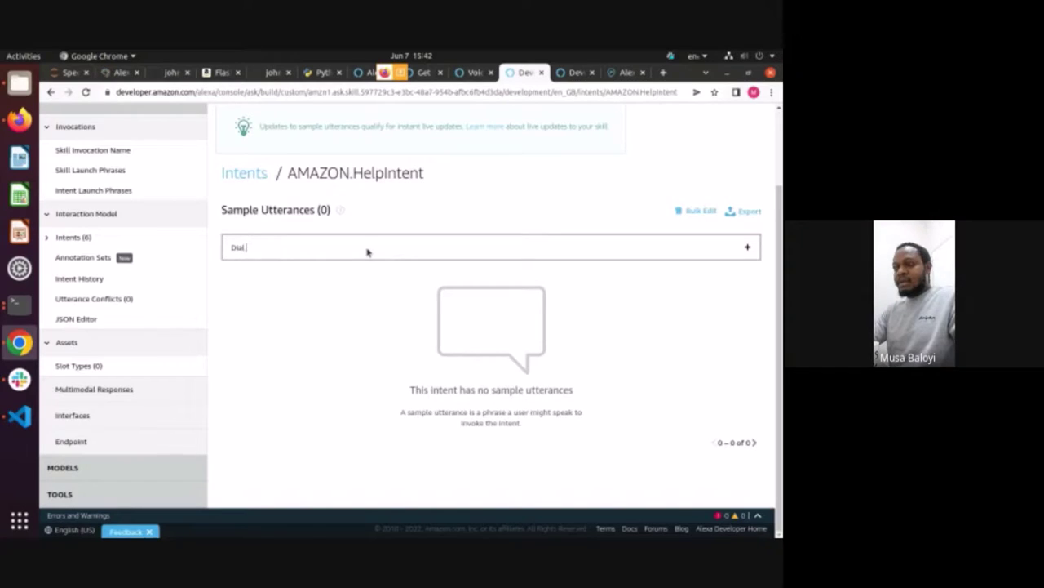
pyautogui.write(' 911')
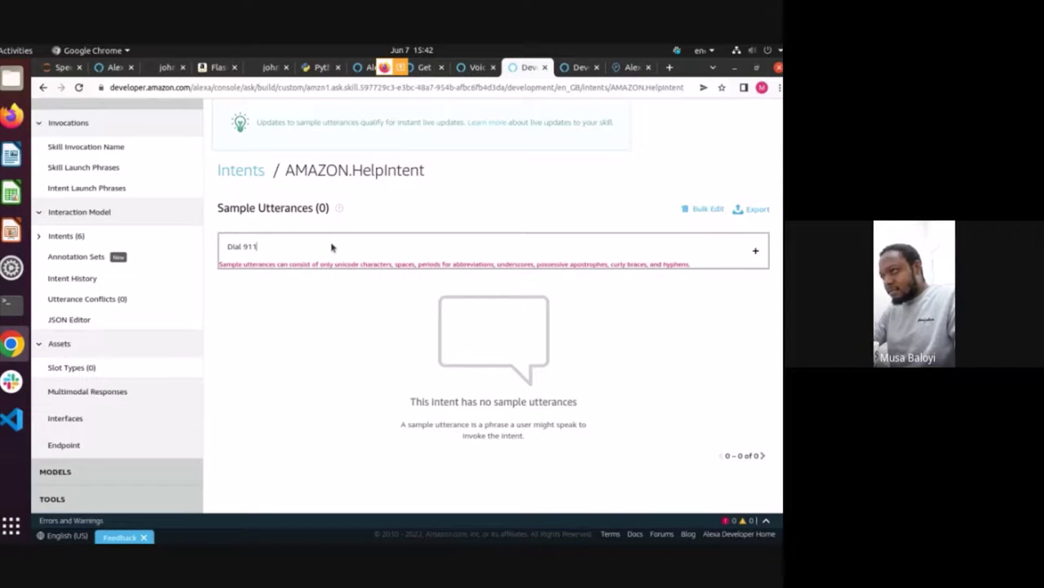
pyautogui.press('BackSpace')
pyautogui.press('BackSpace')
pyautogui.press('BackSpace')
pyautogui.press('BackSpace')
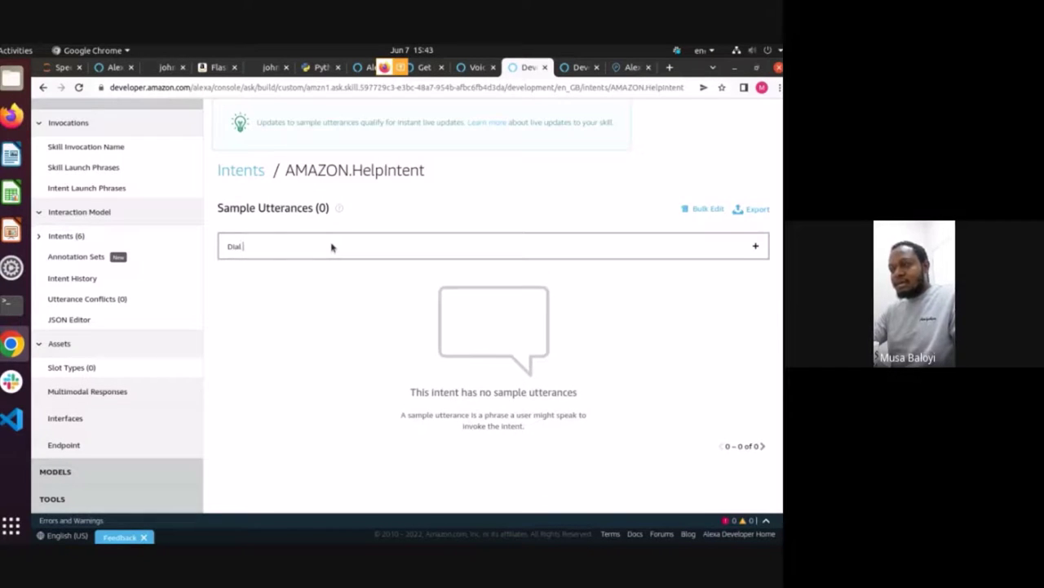
pyautogui.write('mothe')
pyautogui.write('r')
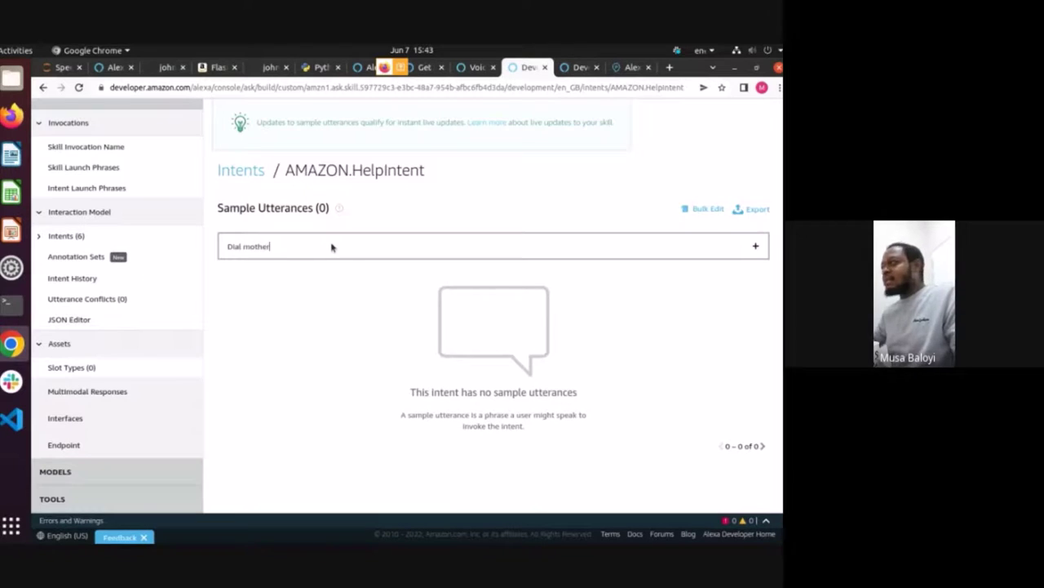
pyautogui.click(757, 247)
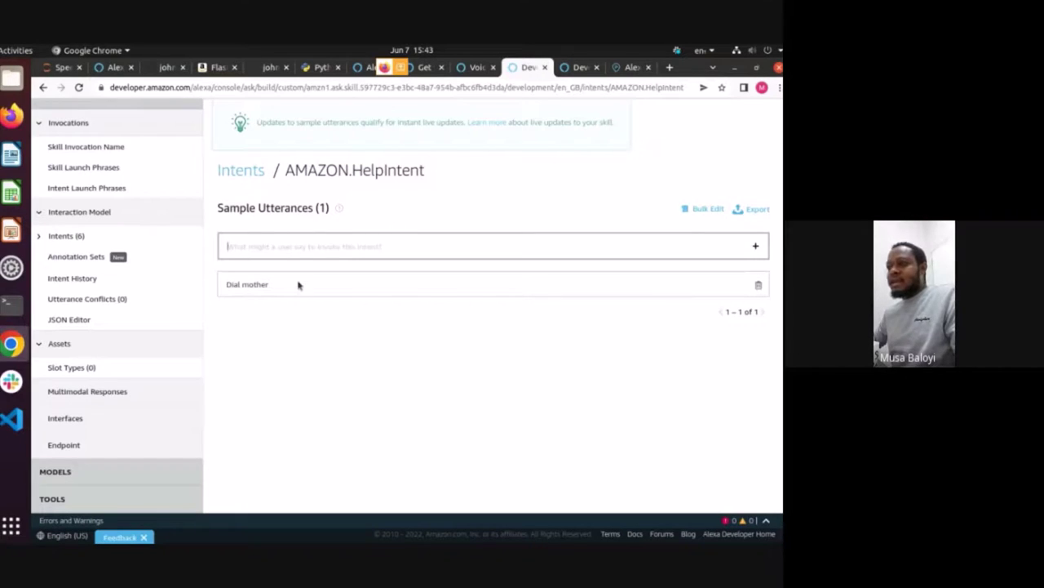
# Step: Look at the bulk edit dialog for the intent's samples, cancel it, and review the sample utterances heading and intent name
pyautogui.click(708, 211)
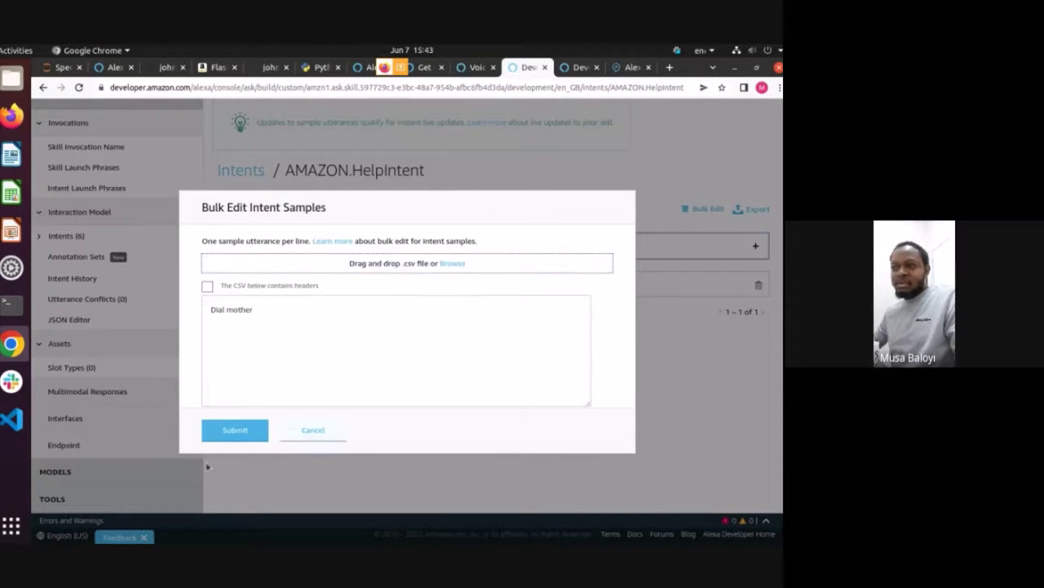
pyautogui.click(315, 433)
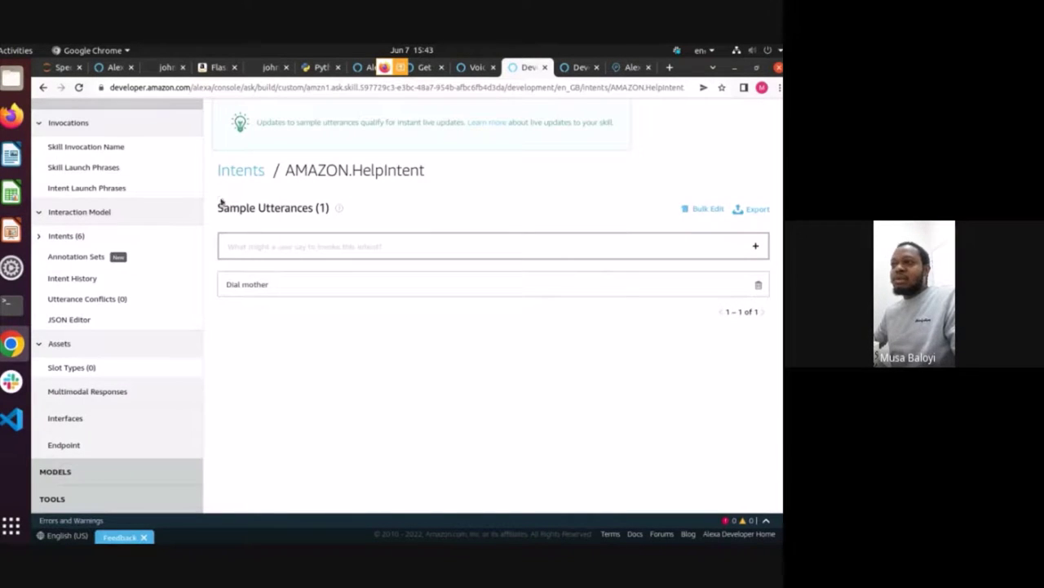
pyautogui.moveTo(219, 208); pyautogui.dragTo(330, 211)
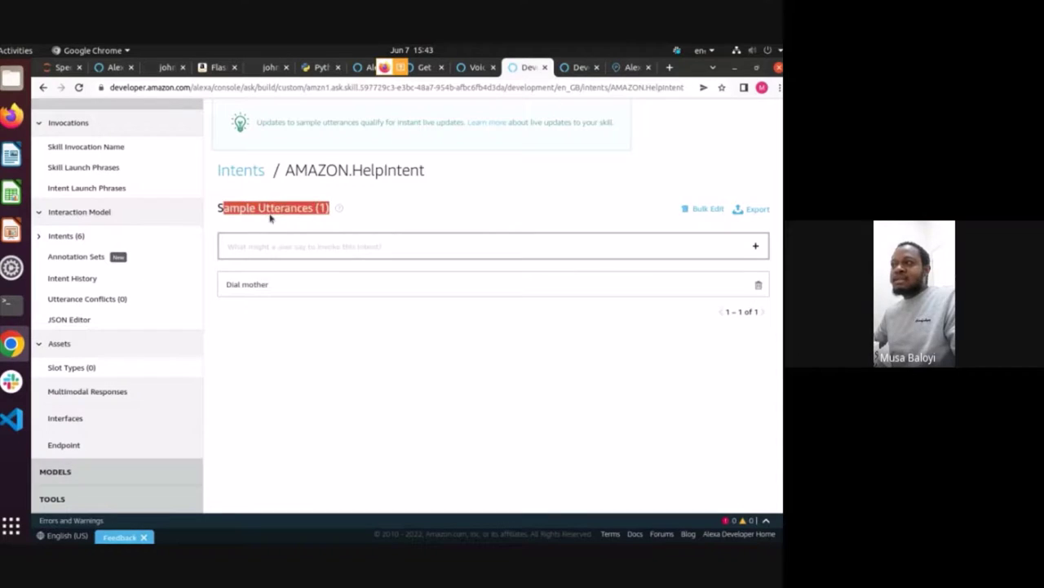
pyautogui.doubleClick(364, 168)
pyautogui.click(481, 185)
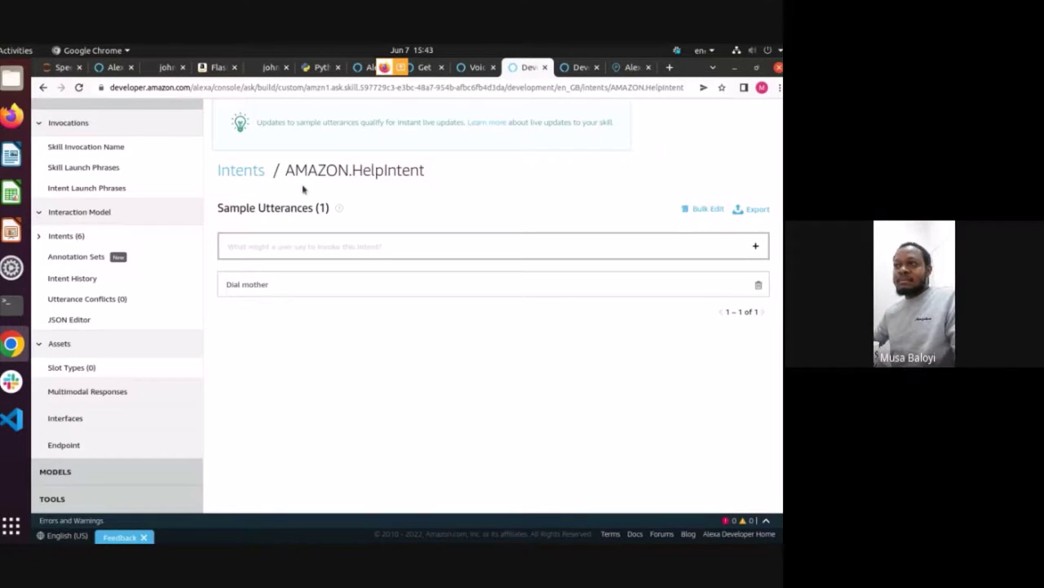
# Step: Return to the intents list and open the Add Intent page to examine the custom intent and built-in library options
pyautogui.click(240, 170)
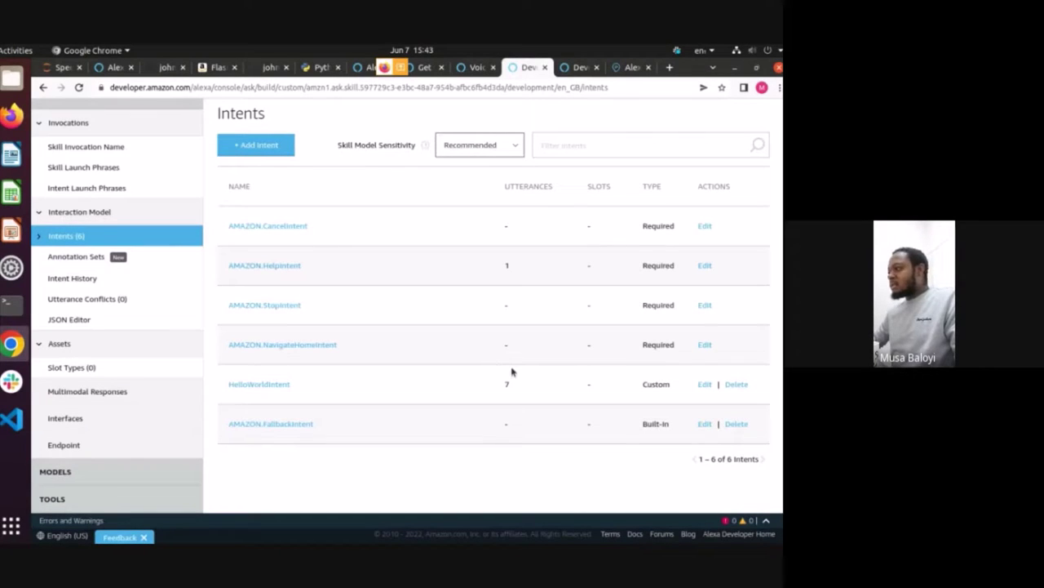
pyautogui.scroll(2, 401, 212)
pyautogui.click(259, 241)
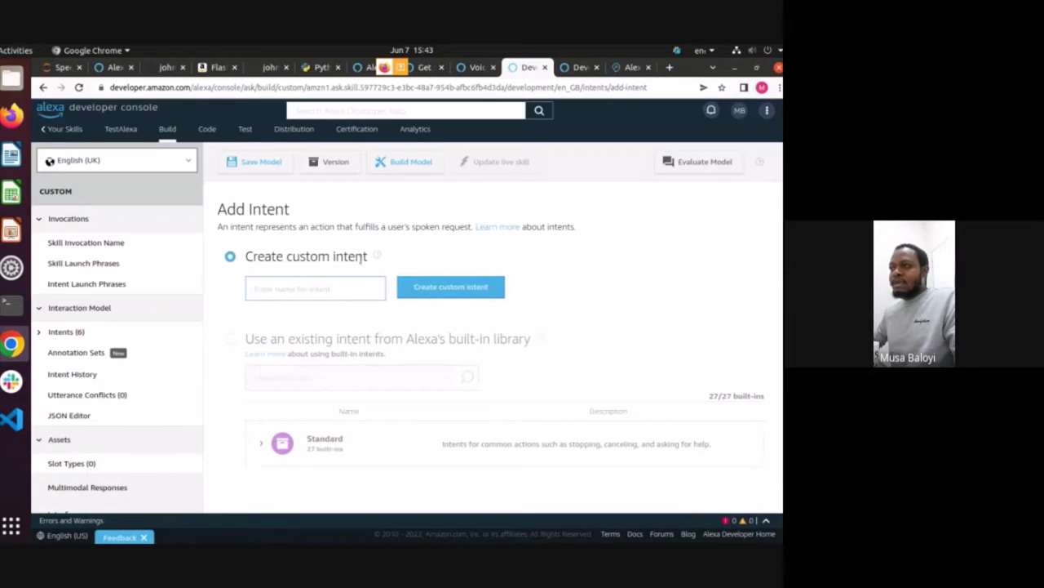
pyautogui.scroll(-2, 490, 299)
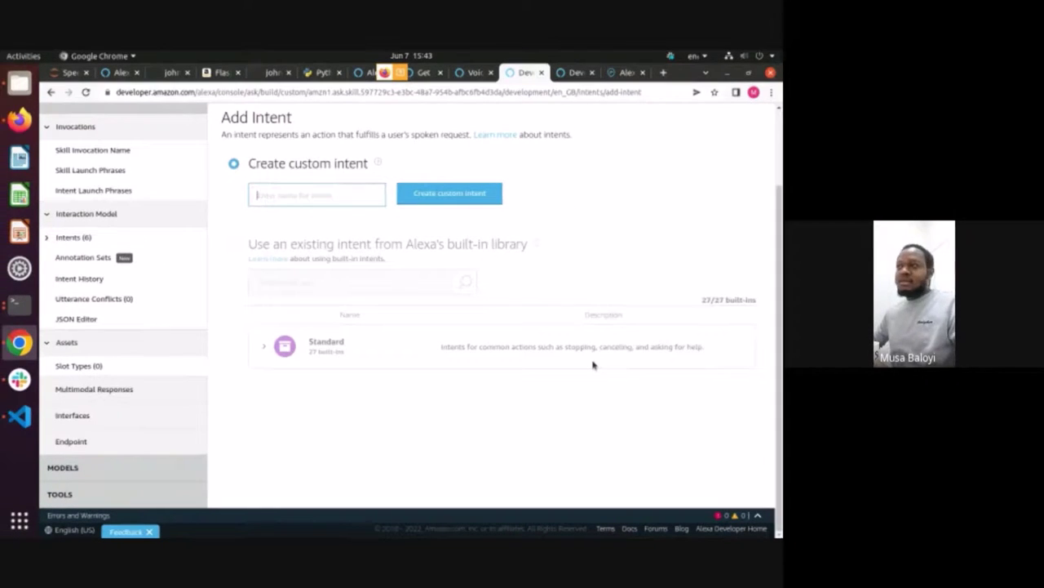
pyautogui.scroll(2, 588, 364)
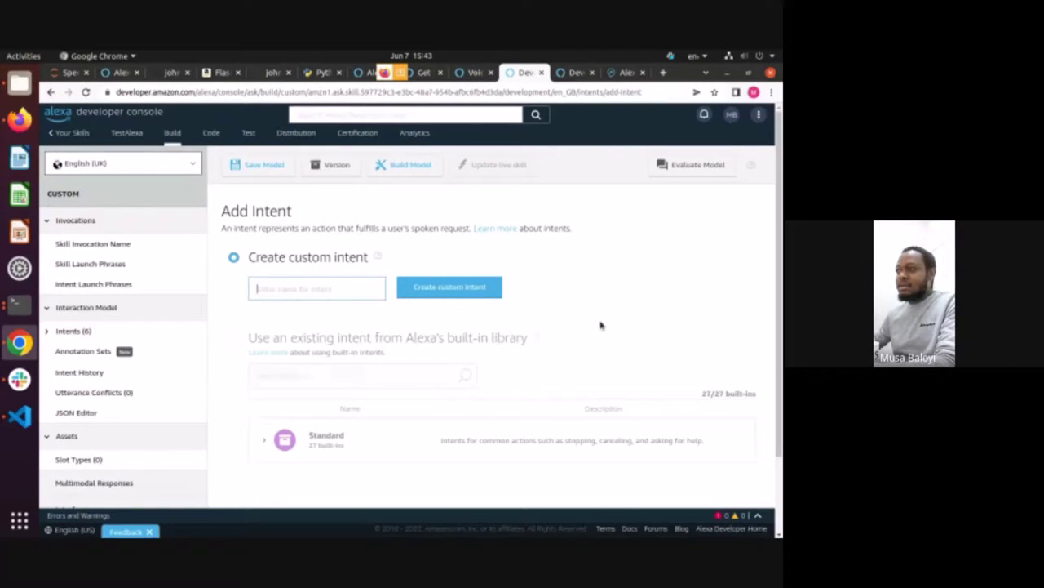
pyautogui.scroll(-2, 610, 330)
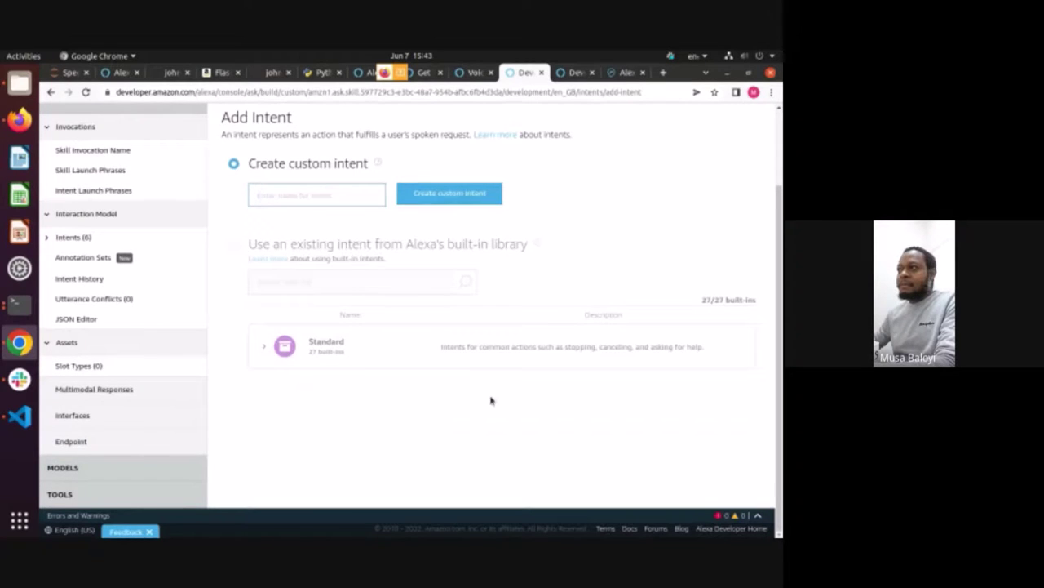
pyautogui.scroll(2, 572, 363)
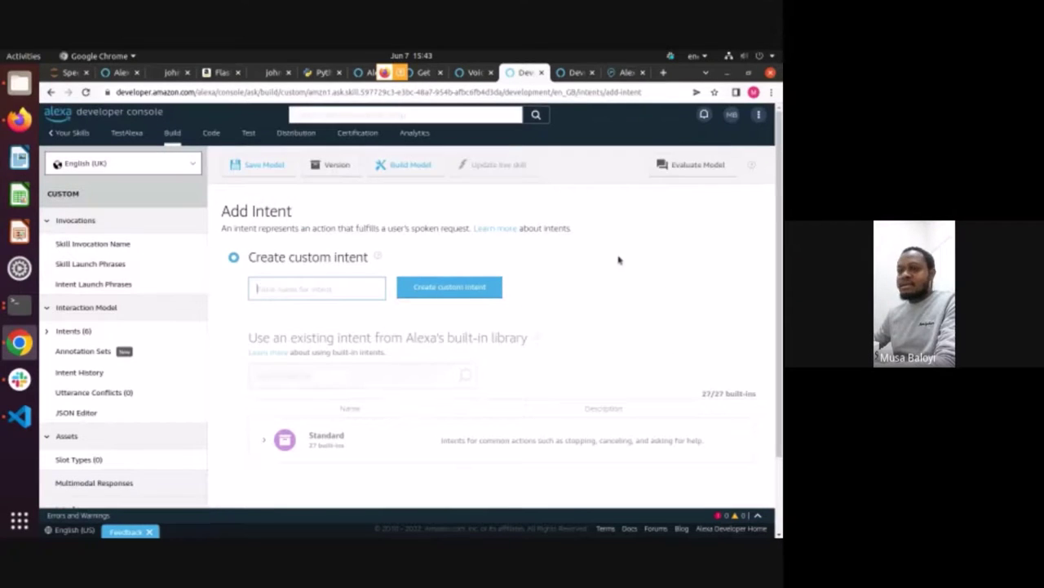
# Step: Open the JSON Editor and examine the full interaction model definition with its intents and samples
pyautogui.click(91, 414)
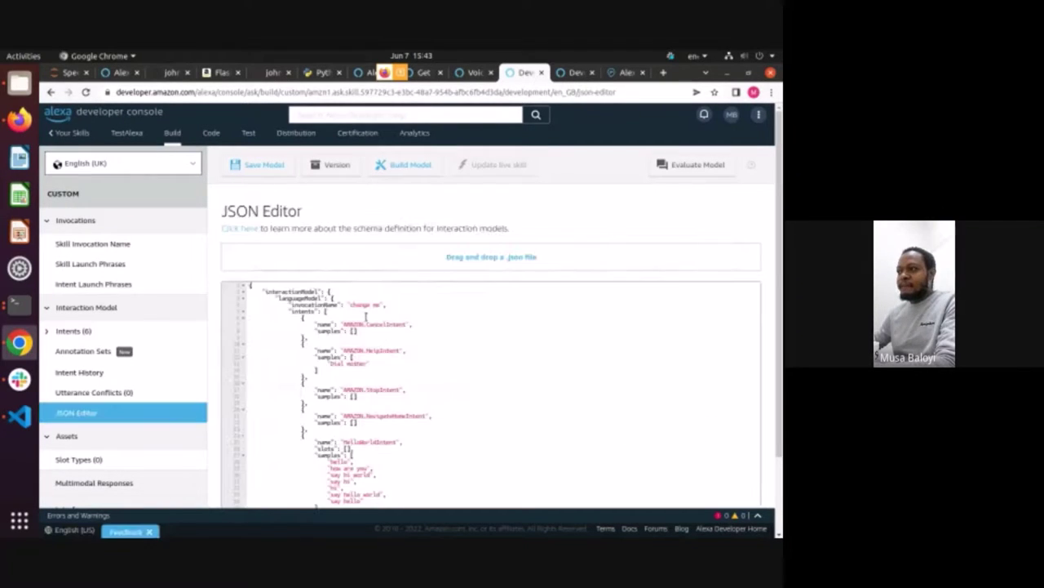
pyautogui.scroll(-2, 444, 388)
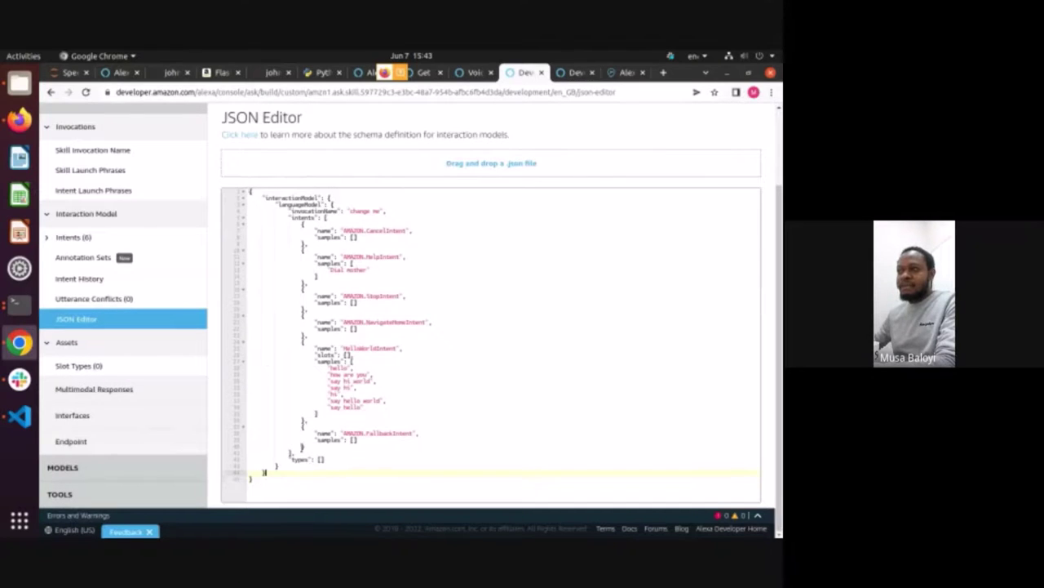
pyautogui.moveTo(249, 480); pyautogui.dragTo(250, 191)
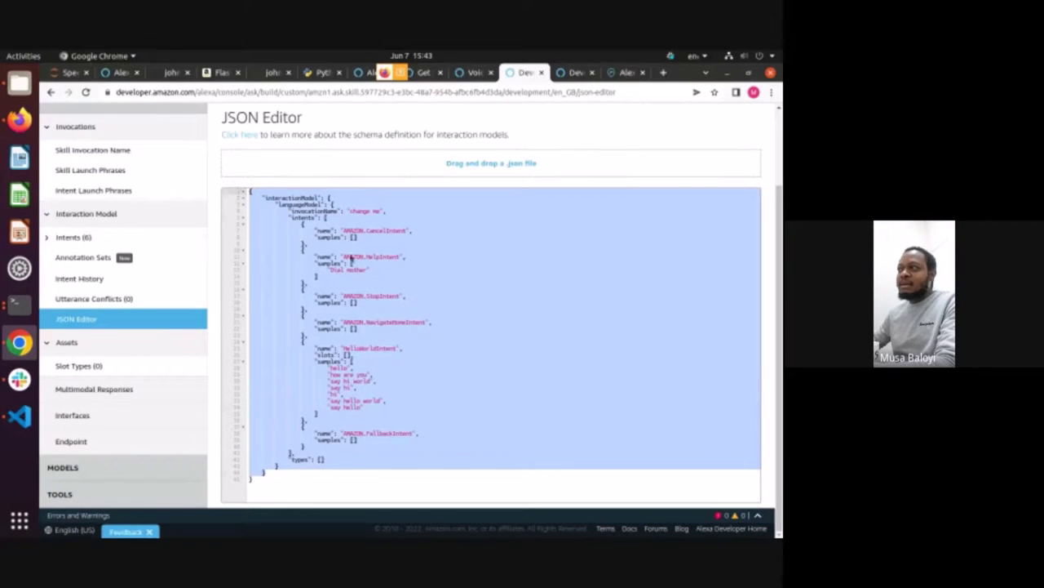
pyautogui.click(348, 255)
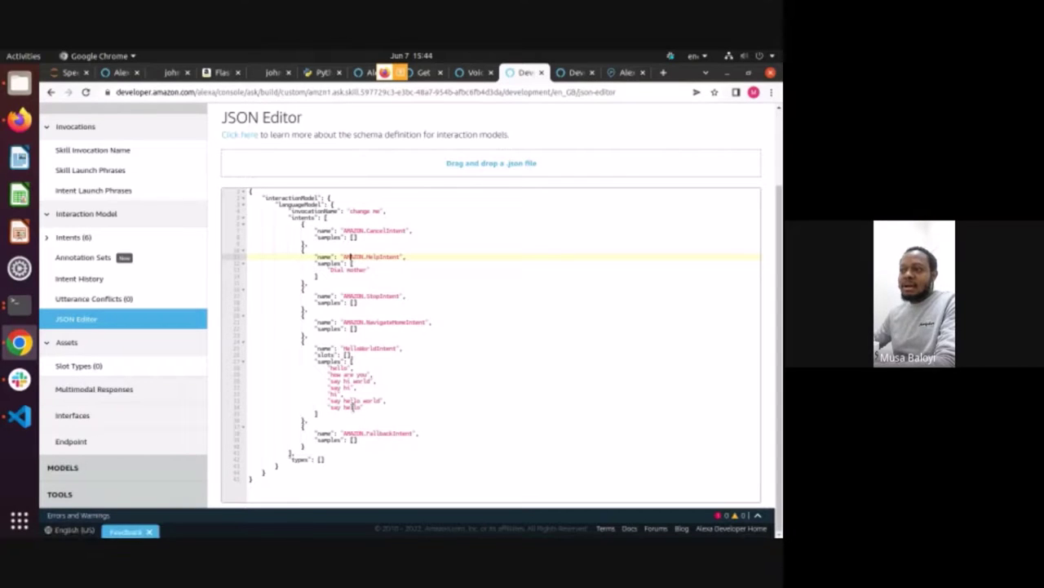
pyautogui.moveTo(268, 480); pyautogui.dragTo(241, 193)
pyautogui.click(303, 341)
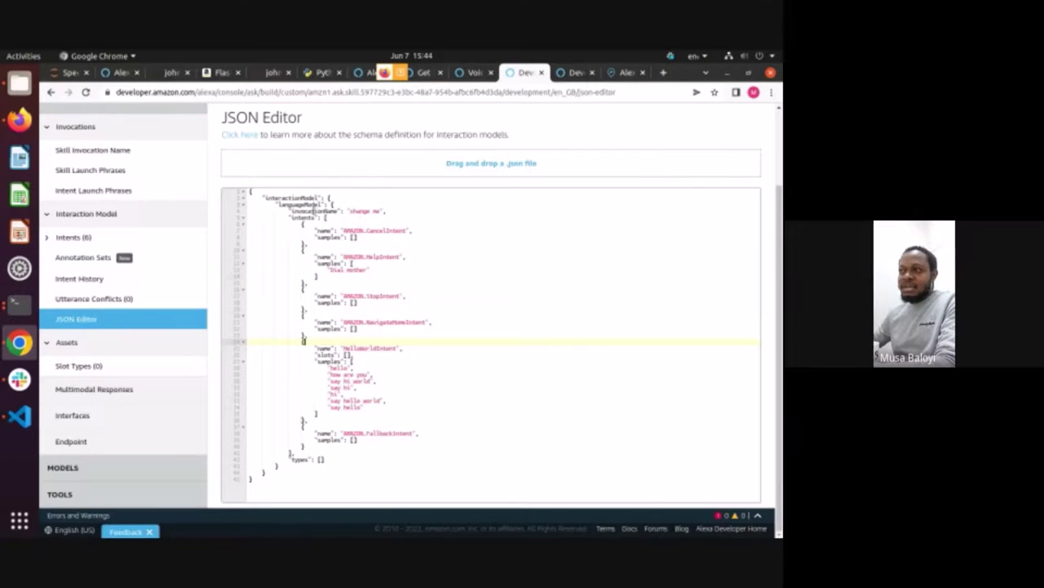
# Step: Set the invocationName value in the interaction model JSON to "TestAlexa"
pyautogui.doubleClick(312, 211)
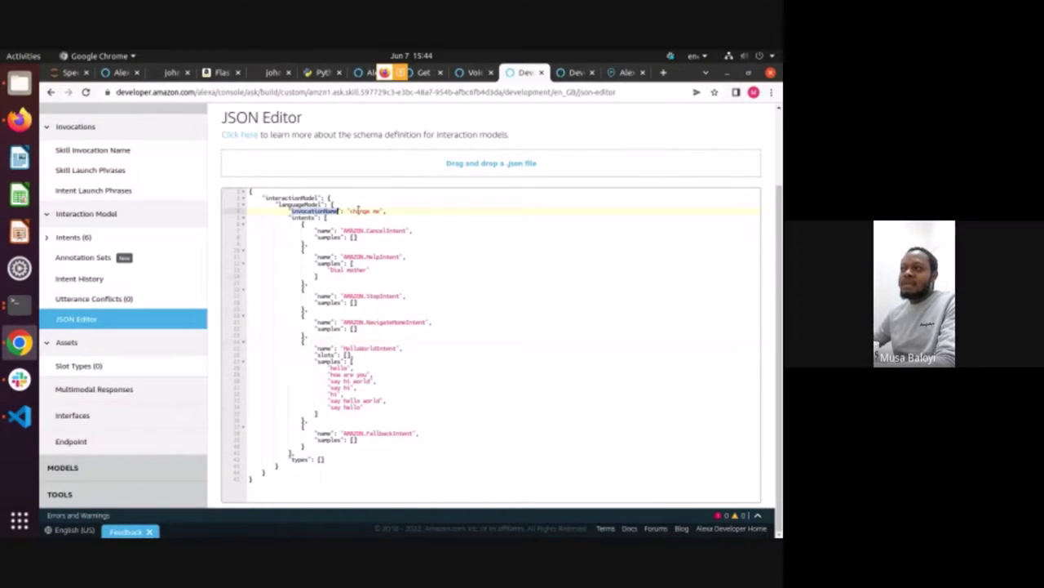
pyautogui.moveTo(350, 210); pyautogui.dragTo(378, 210)
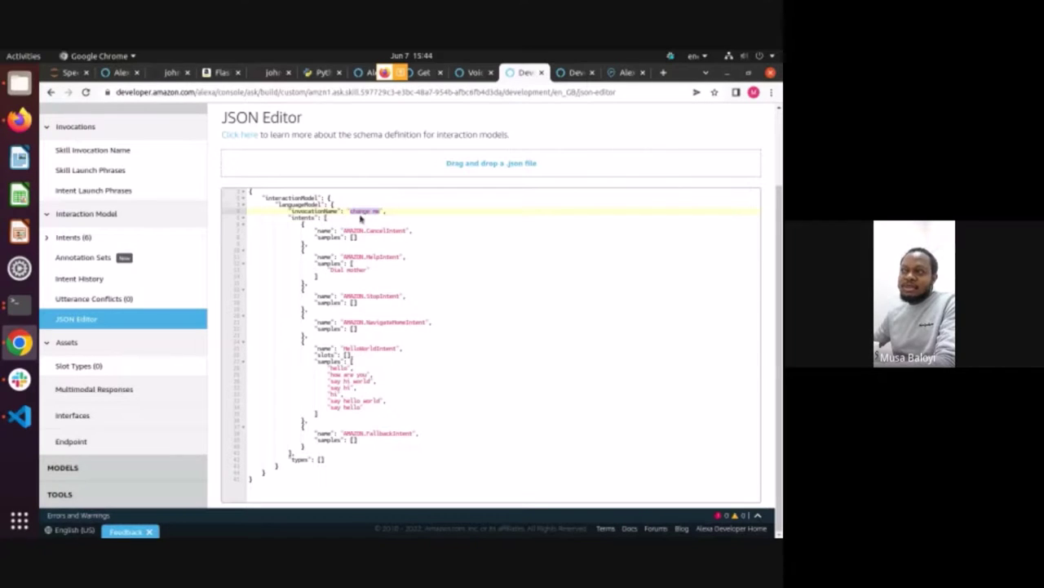
pyautogui.moveTo(366, 213); pyautogui.dragTo(349, 210)
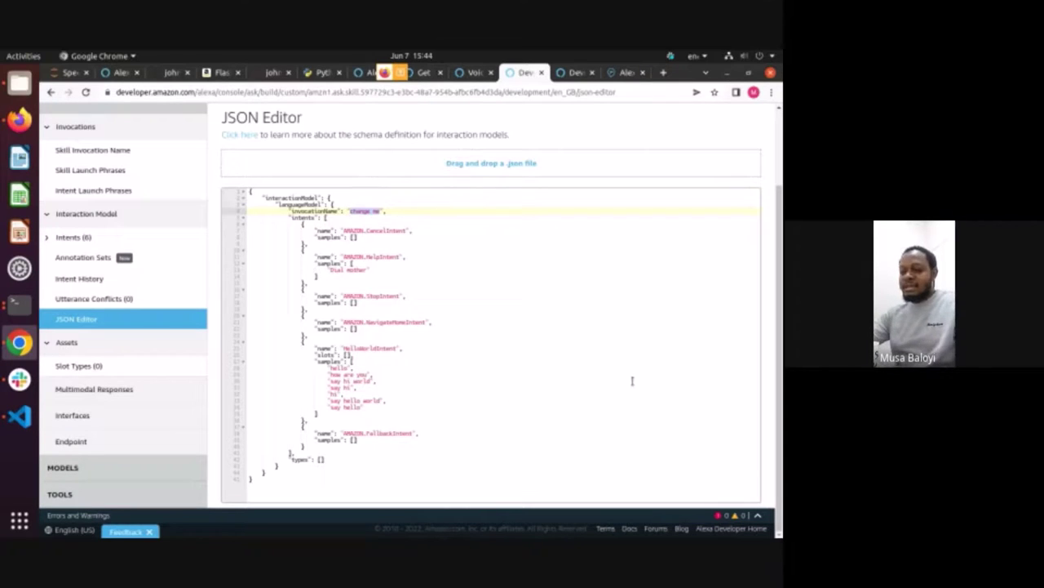
pyautogui.write('To')
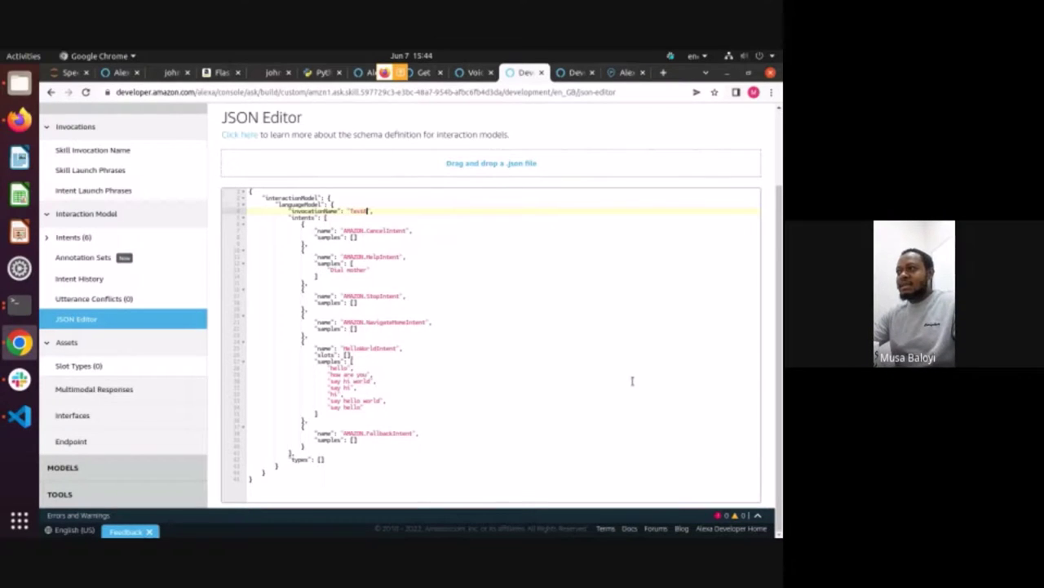
pyautogui.write('a')
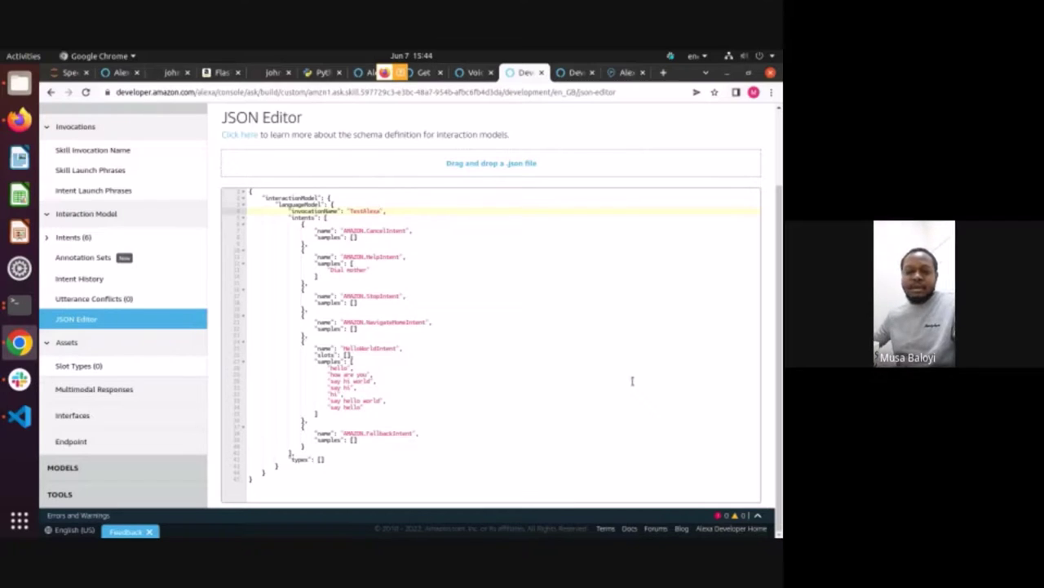
pyautogui.click(399, 217)
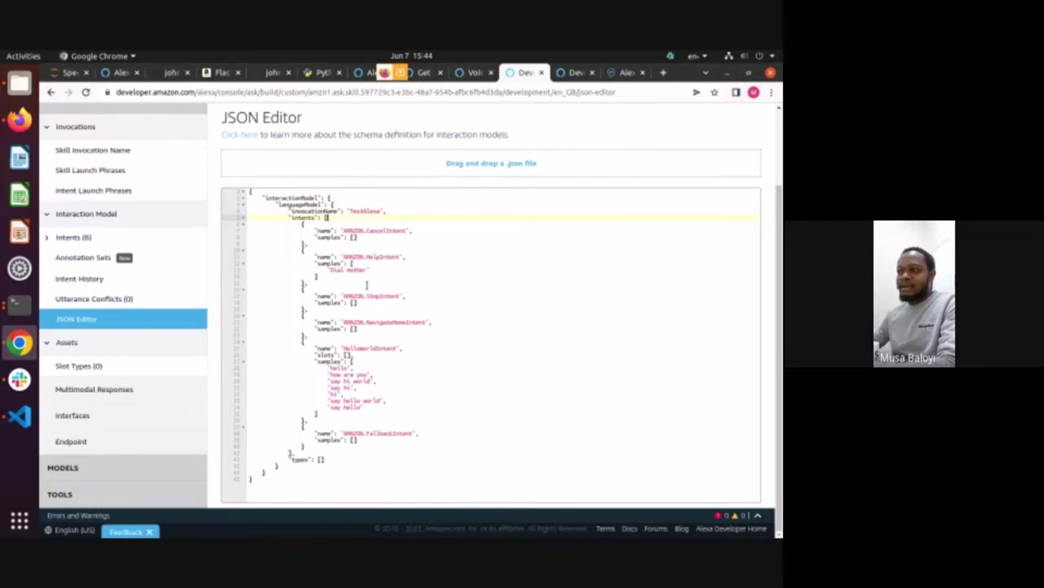
# Step: Compare the interaction model JSON with the example intent schema in the pythonprogramming.net tutorial, and return to the JSON Editor
pyautogui.moveTo(247, 478); pyautogui.dragTo(244, 197)
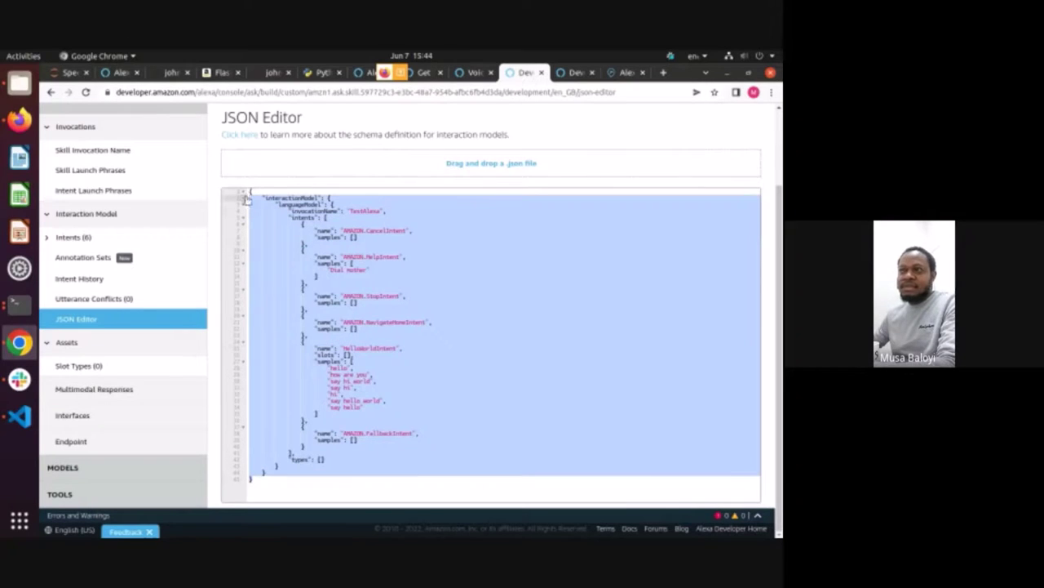
pyautogui.click(478, 352)
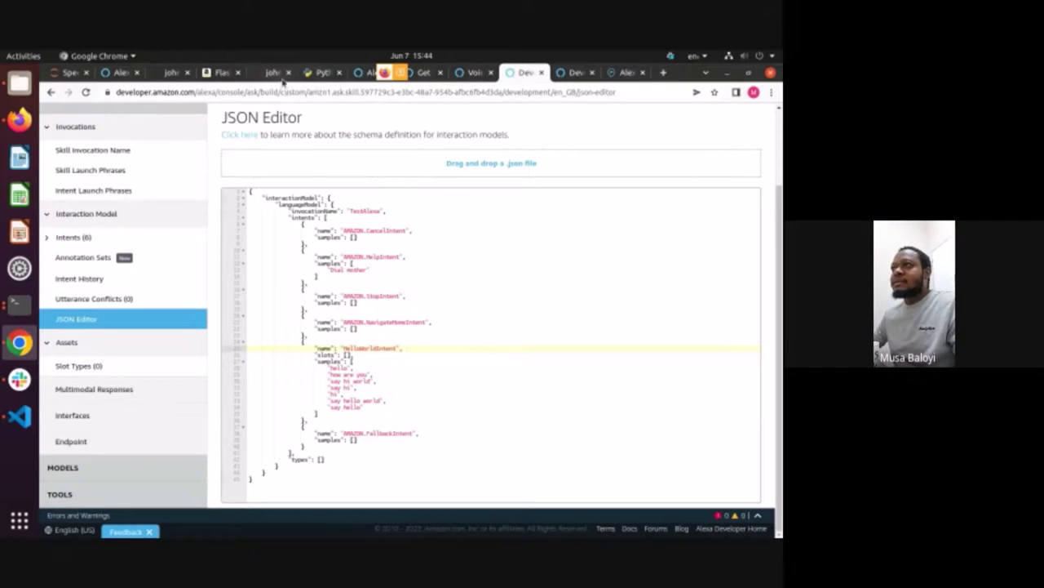
pyautogui.click(322, 72)
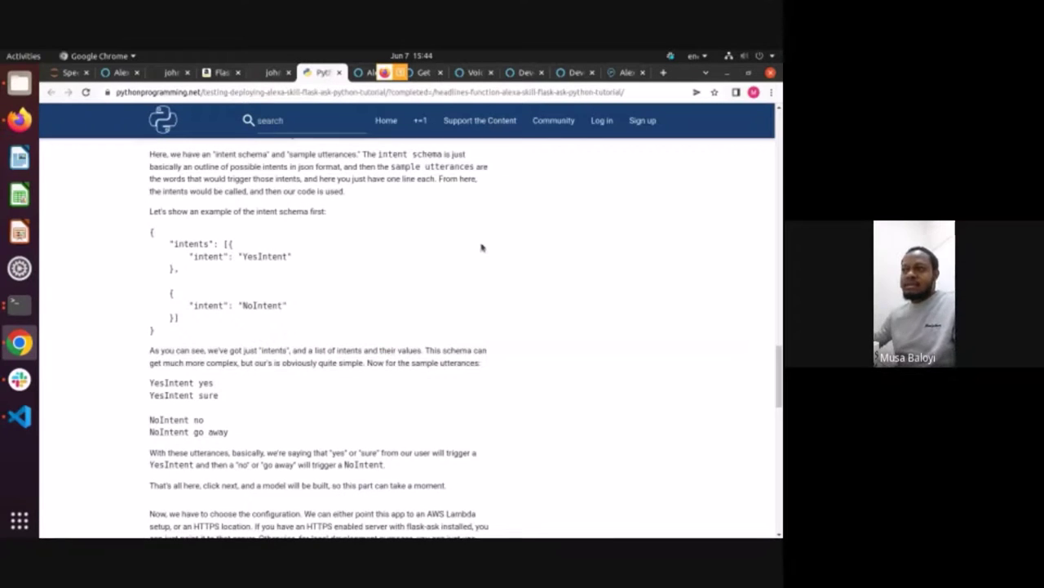
pyautogui.moveTo(154, 341); pyautogui.dragTo(147, 225)
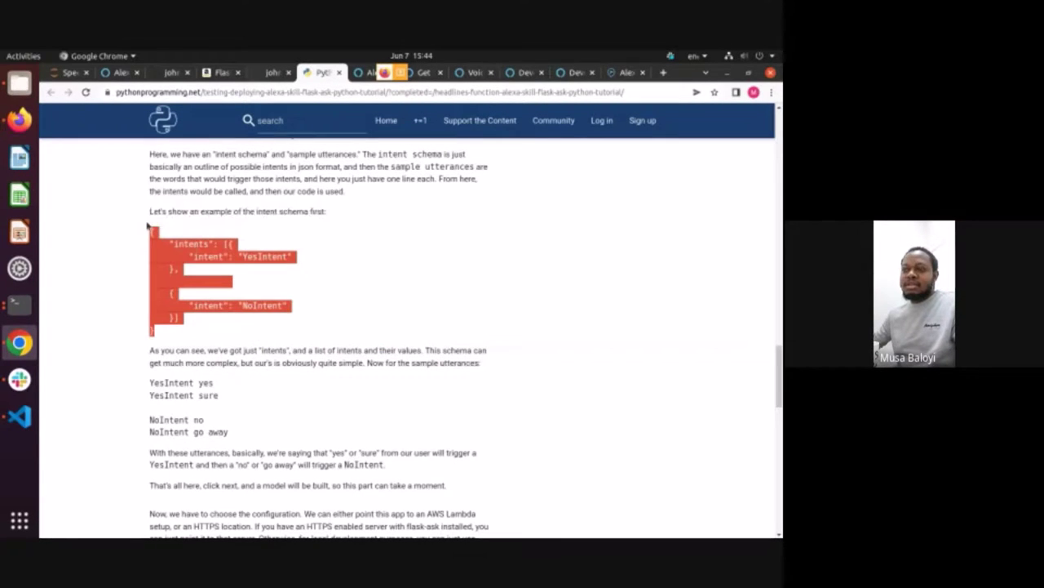
pyautogui.hotkey('ctrl', 'Tab')
pyautogui.hotkey('ctrl', 'Tab')
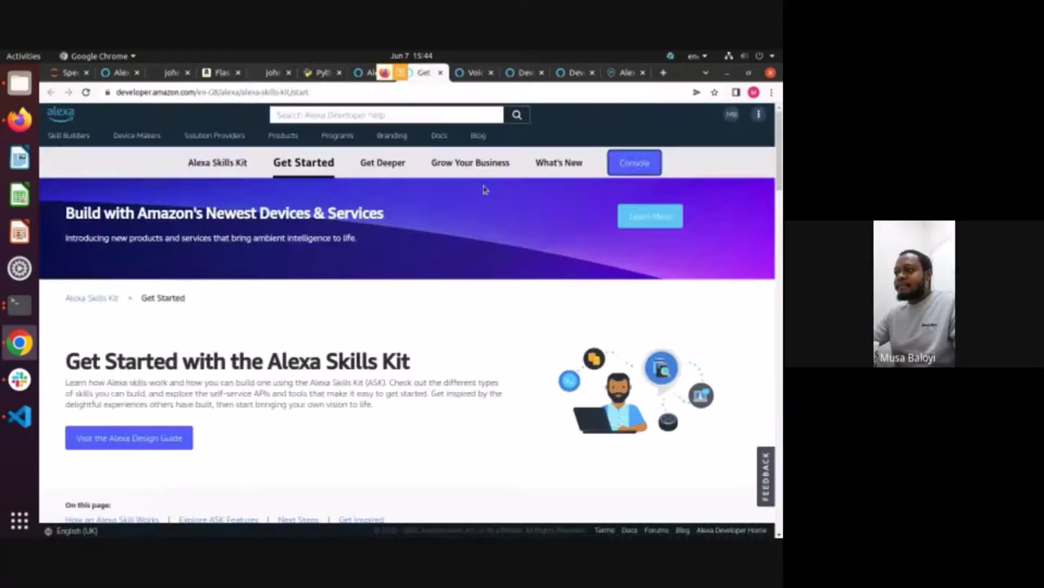
pyautogui.hotkey('ctrl', 'Tab')
pyautogui.hotkey('ctrl', 'Tab')
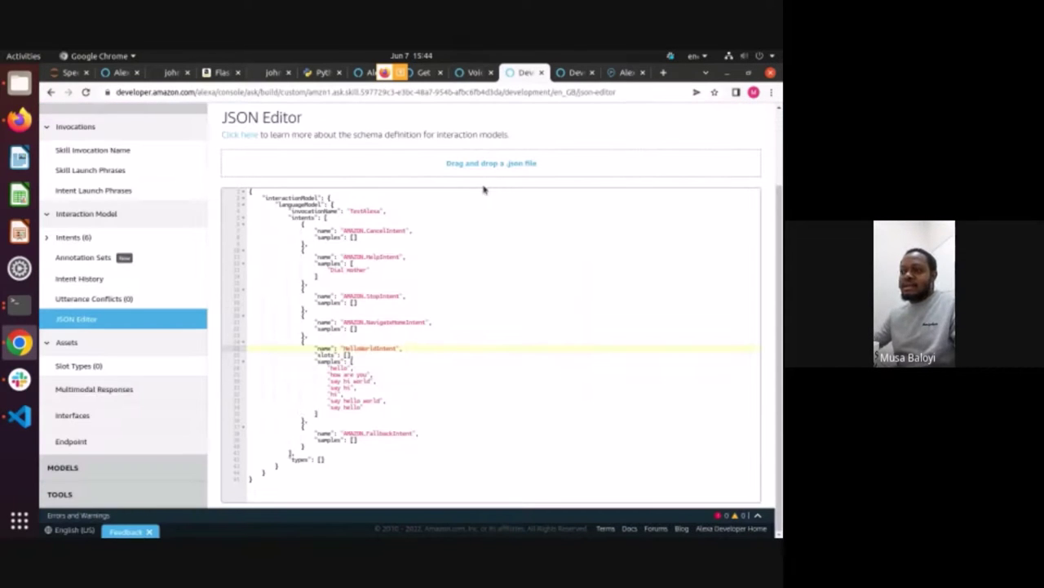
# Step: Open the file picker for importing a .json interaction model in the JSON Editor, and cancel it without choosing a file
pyautogui.click(445, 263)
pyautogui.hotkey('ctrl', 'a')
pyautogui.click(414, 321)
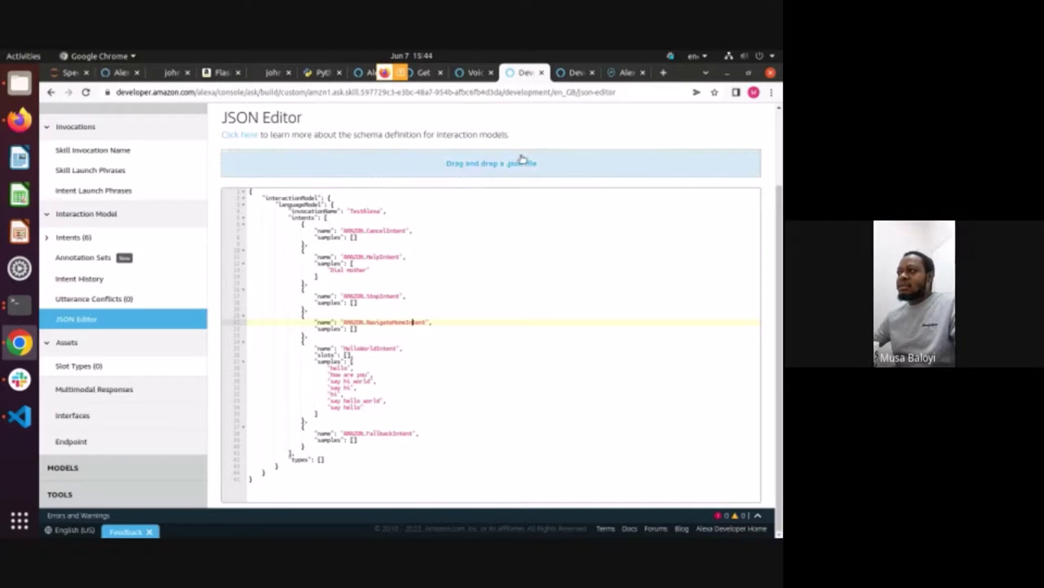
pyautogui.click(474, 163)
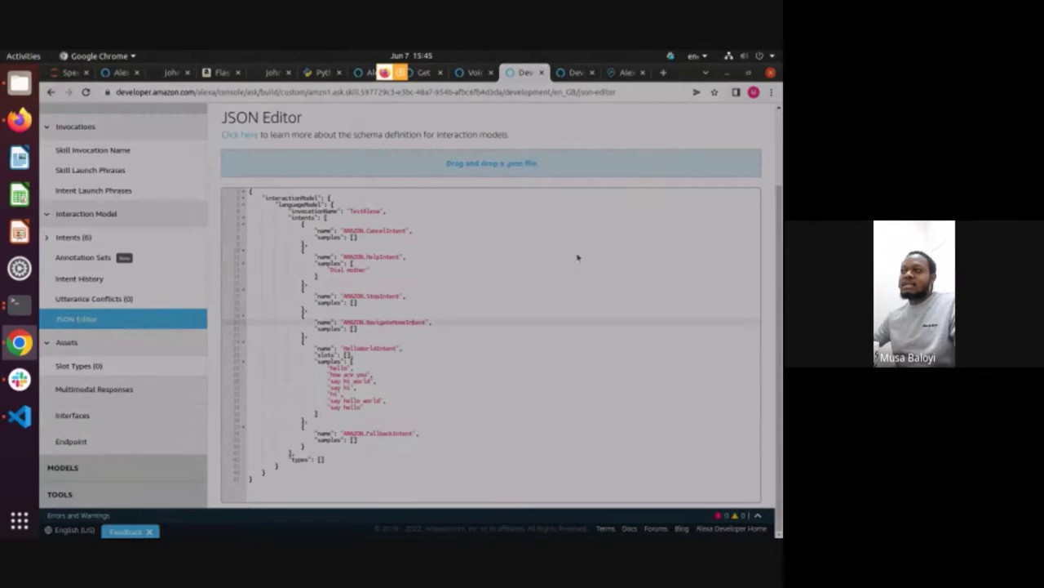
pyautogui.press('Escape')
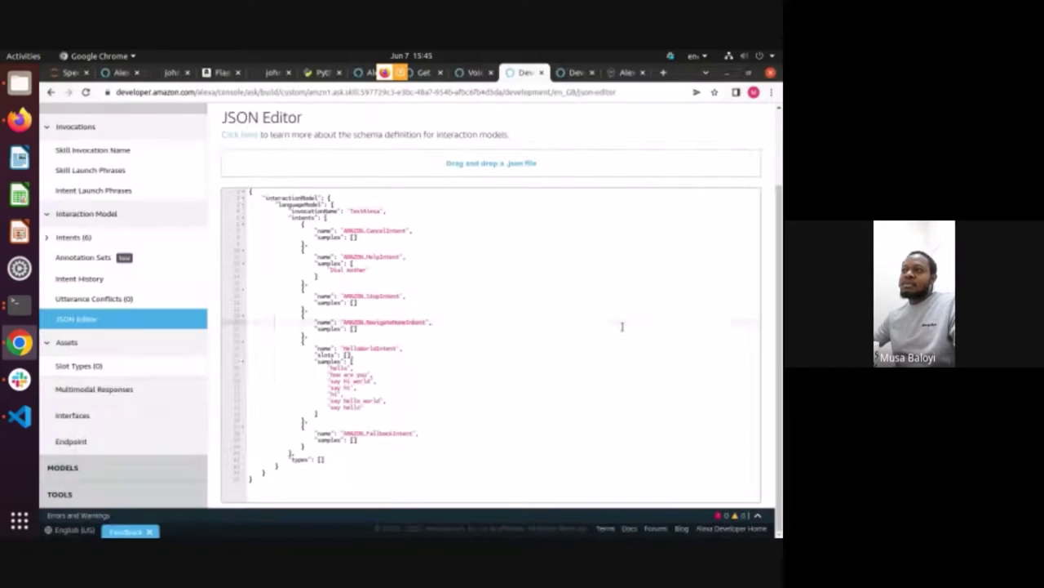
pyautogui.click(442, 405)
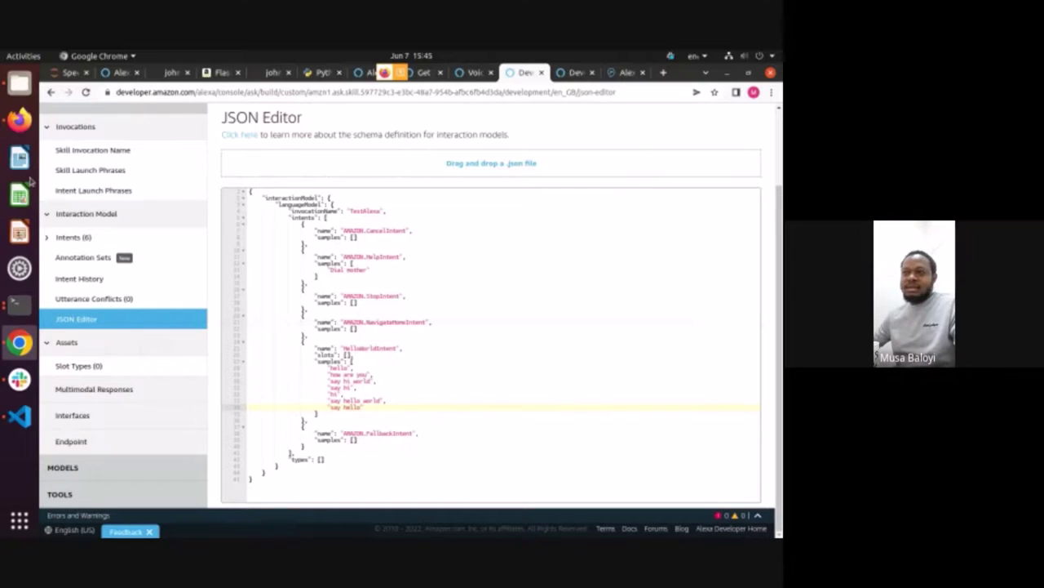
# Step: Leave the JSON Editor for the skill's Code page, discarding the unsaved changes
pyautogui.scroll(2, 210, 210)
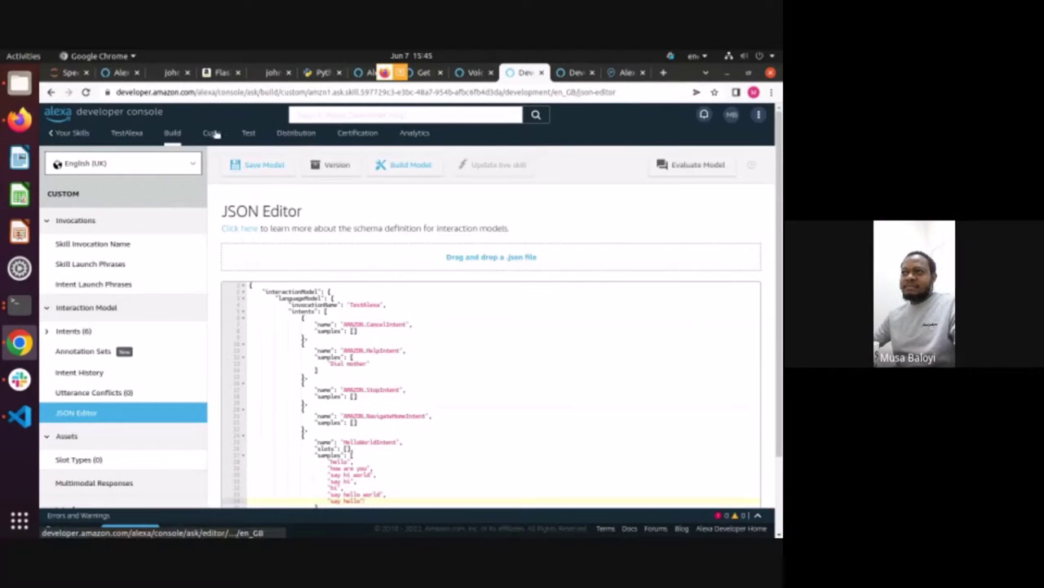
pyautogui.click(322, 161)
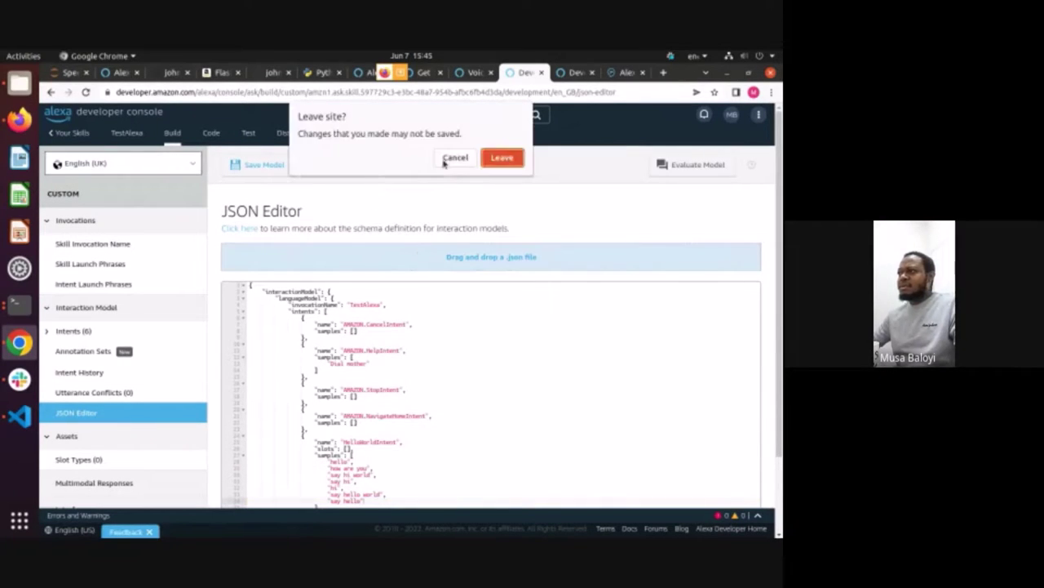
pyautogui.click(501, 157)
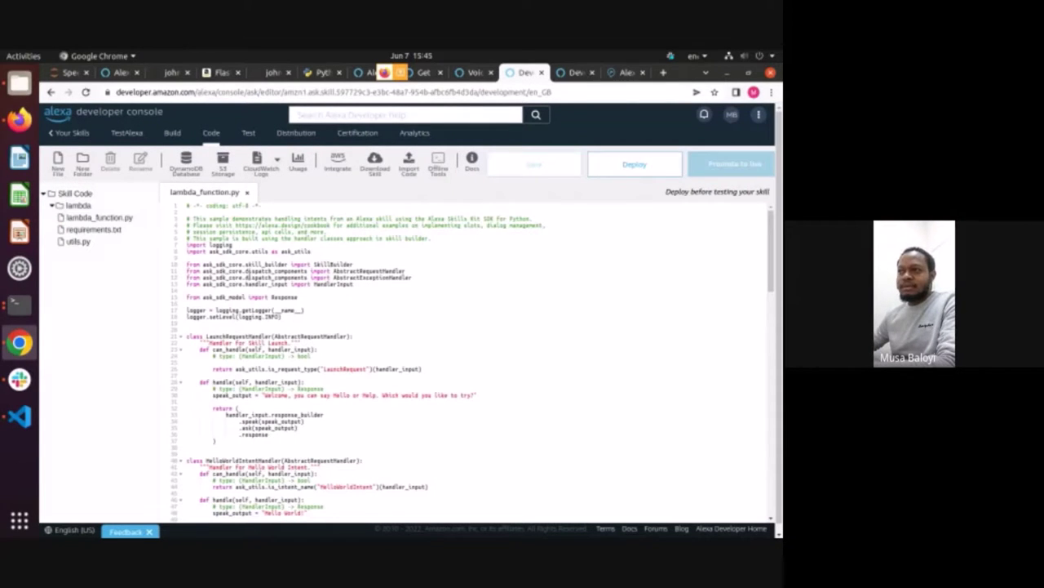
# Step: Examine the intent handlers, exception handler and SkillBuilder registrations in lambda_function.py
pyautogui.scroll(-5, 356, 322)
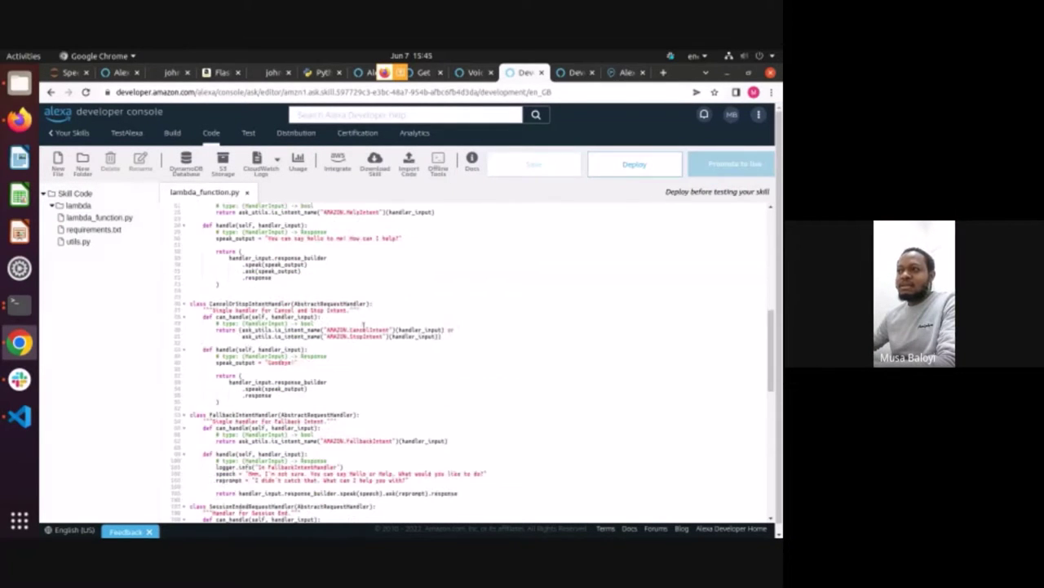
pyautogui.click(274, 304)
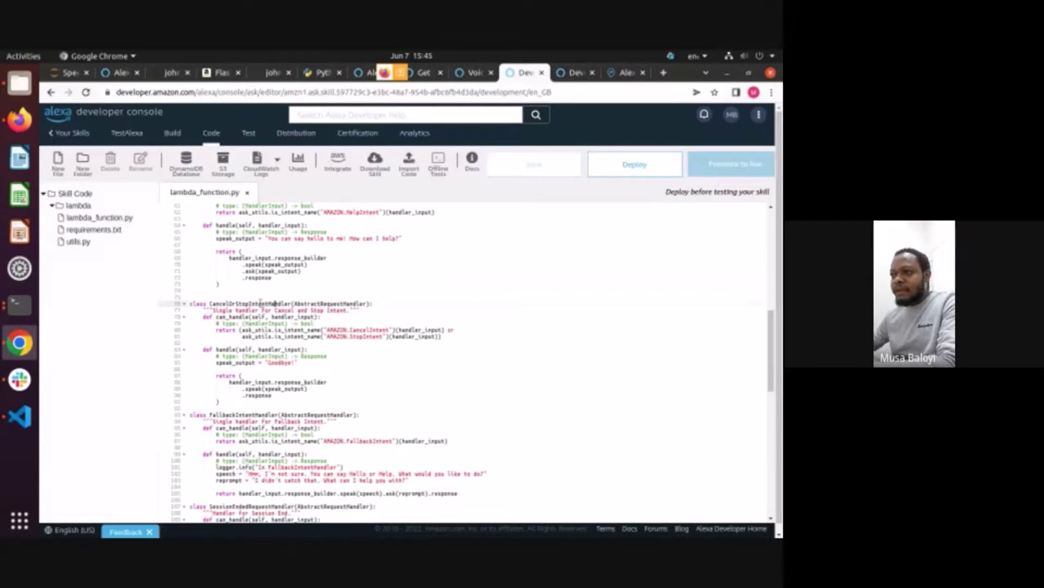
pyautogui.scroll(-2, 301, 404)
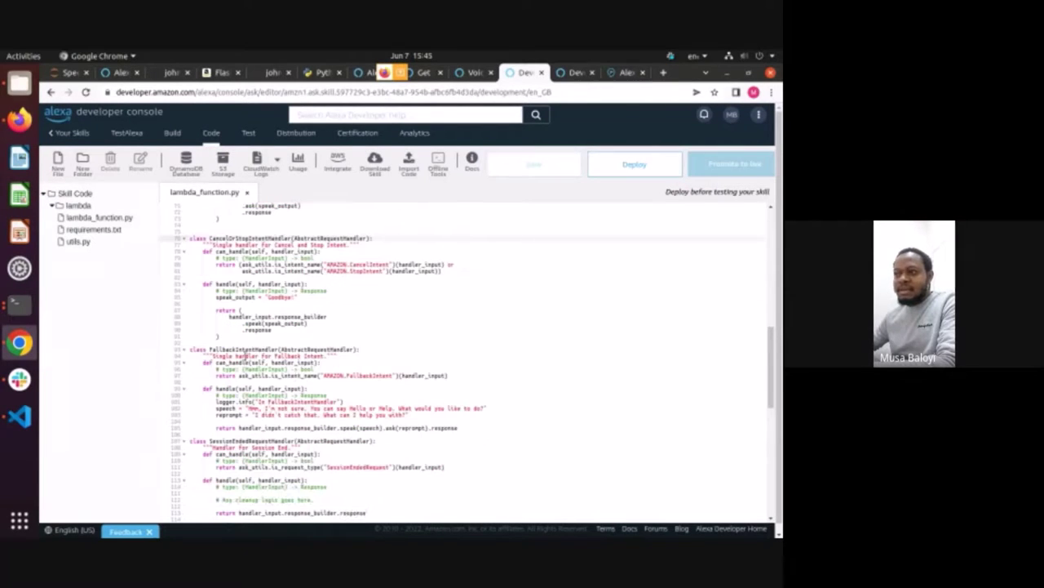
pyautogui.scroll(-5, 274, 368)
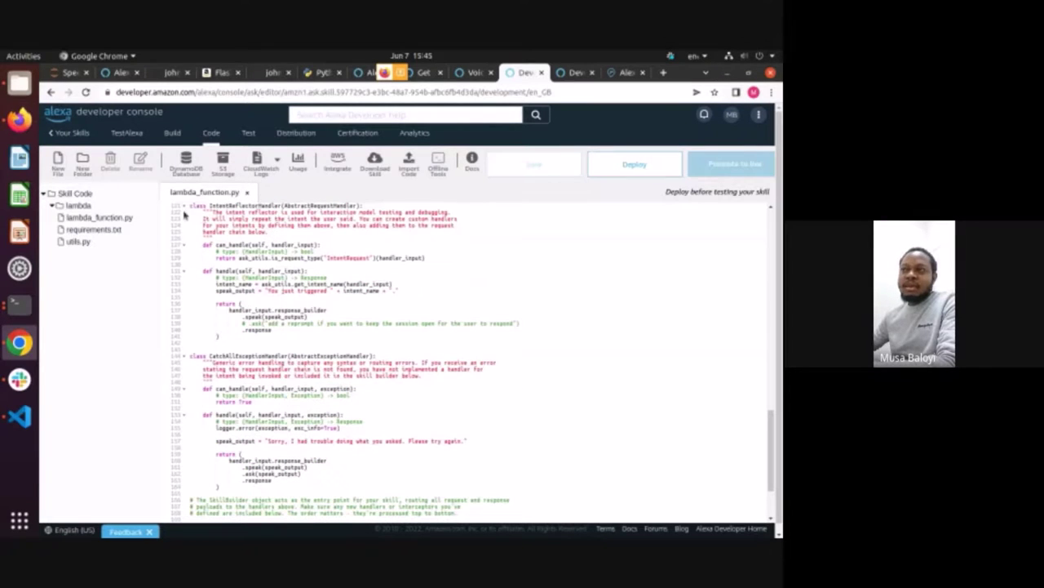
pyautogui.click(477, 73)
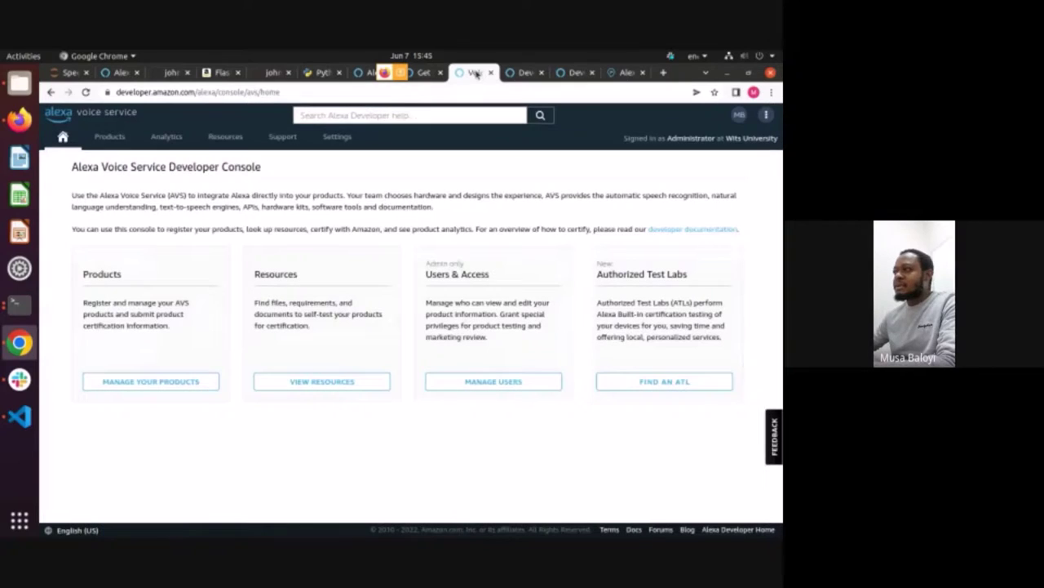
pyautogui.click(521, 73)
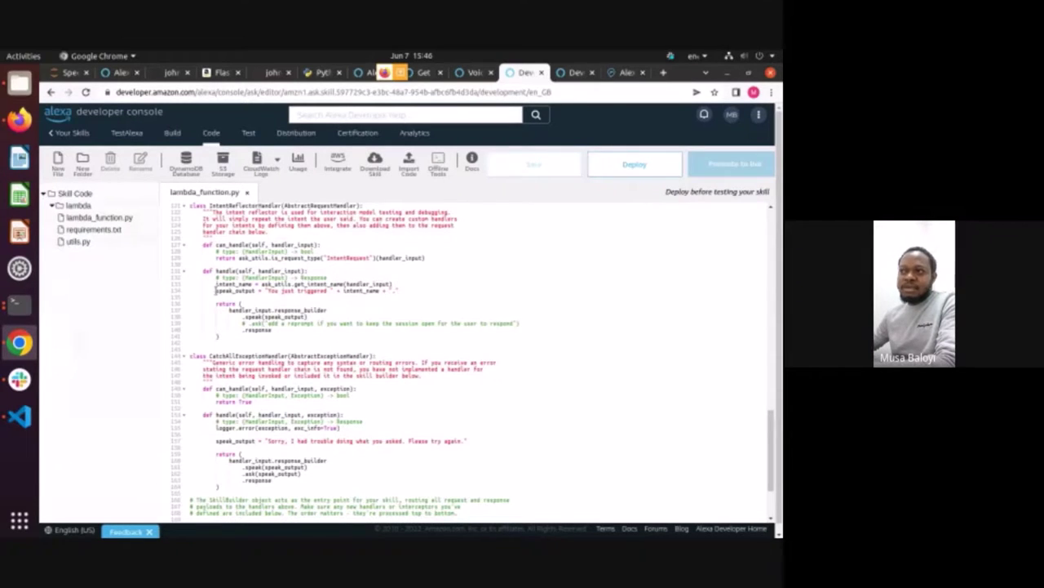
pyautogui.click(339, 310)
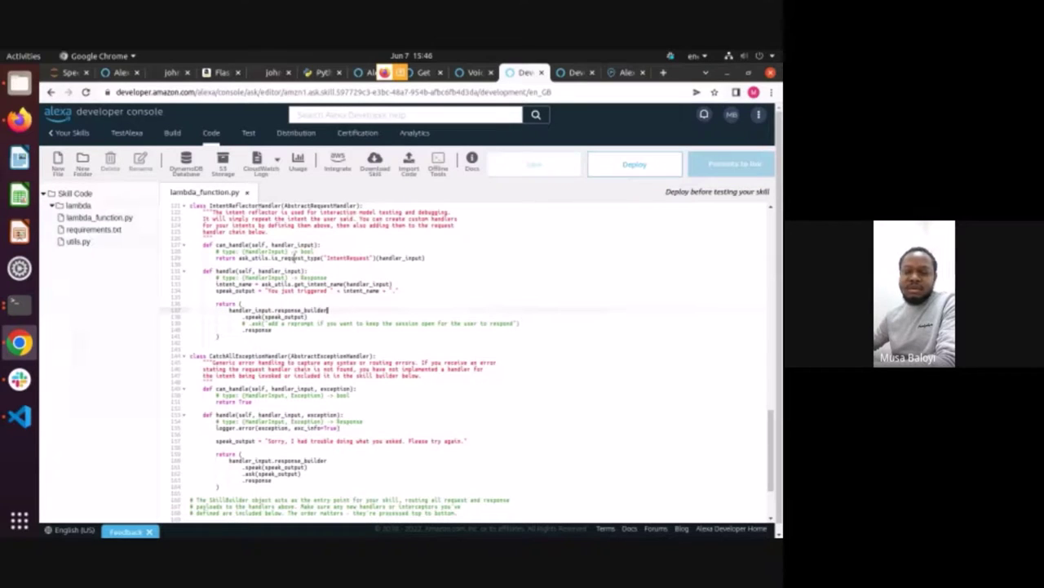
pyautogui.scroll(-3, 373, 283)
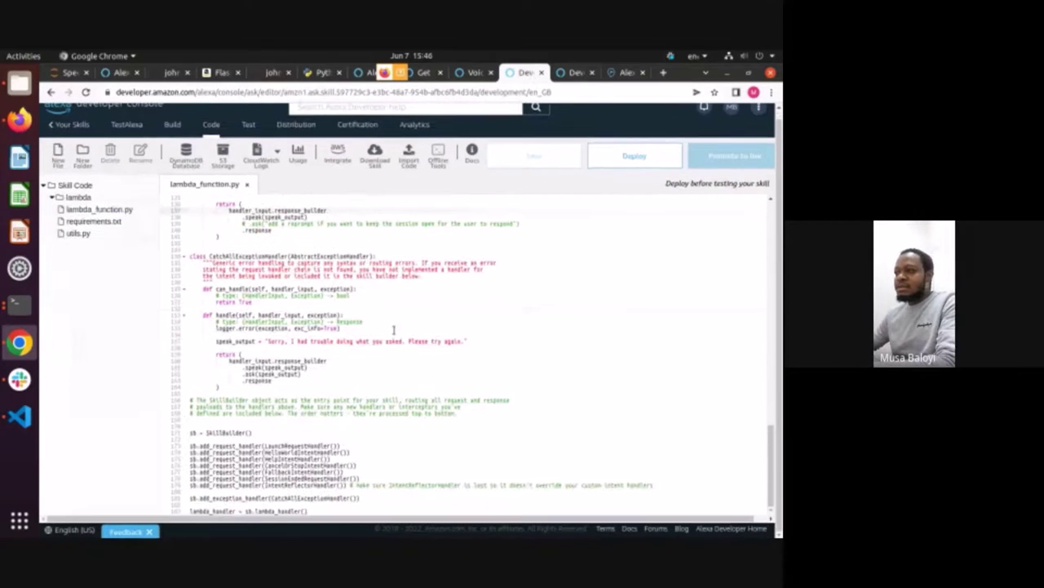
pyautogui.scroll(1, 380, 361)
pyautogui.scroll(-1, 385, 366)
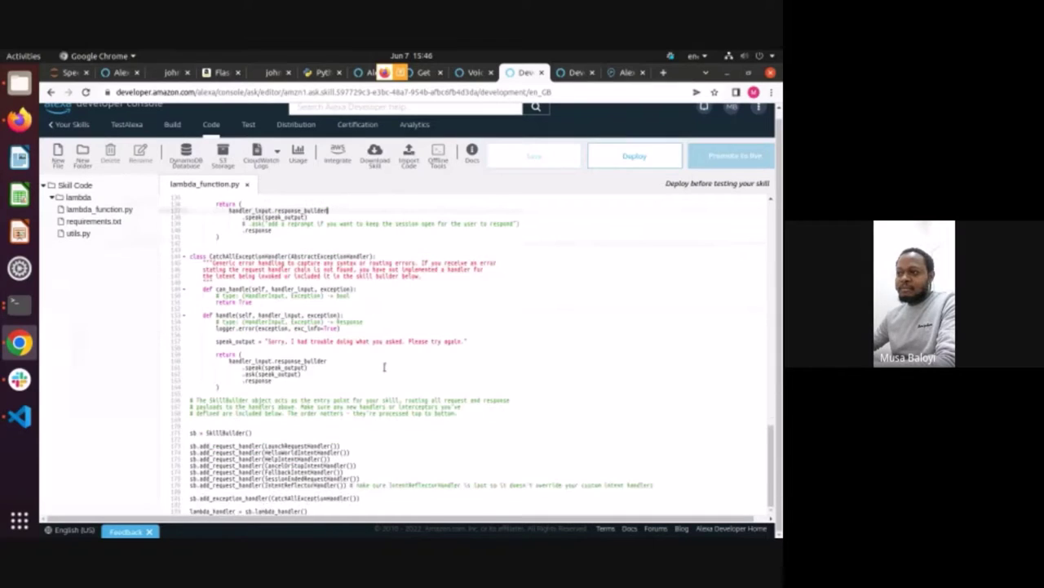
pyautogui.scroll(10, 366, 337)
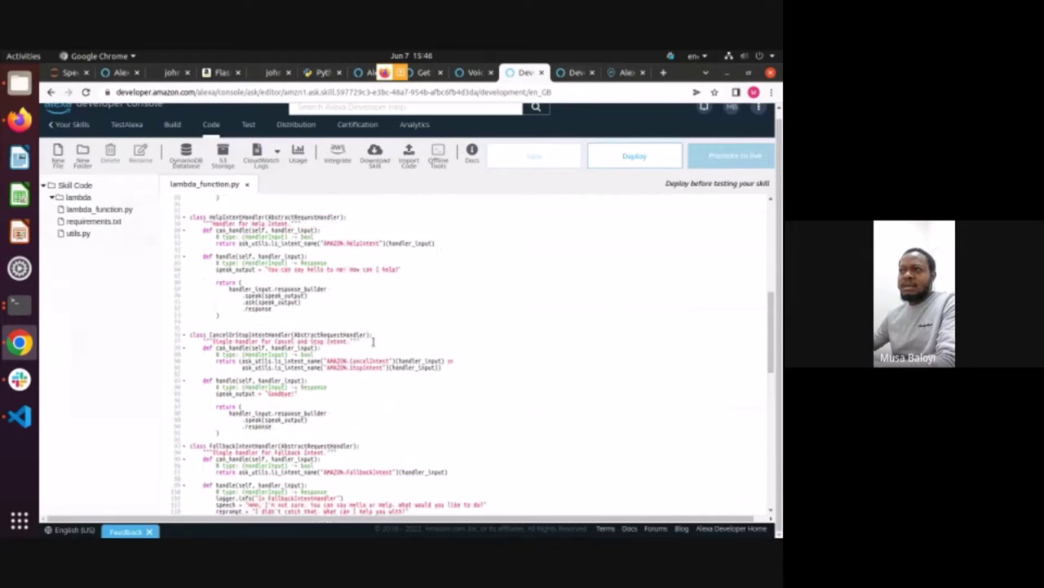
# Step: Open requirements.txt and examine its pinned boto3 and ask-sdk-core dependencies
pyautogui.click(97, 222)
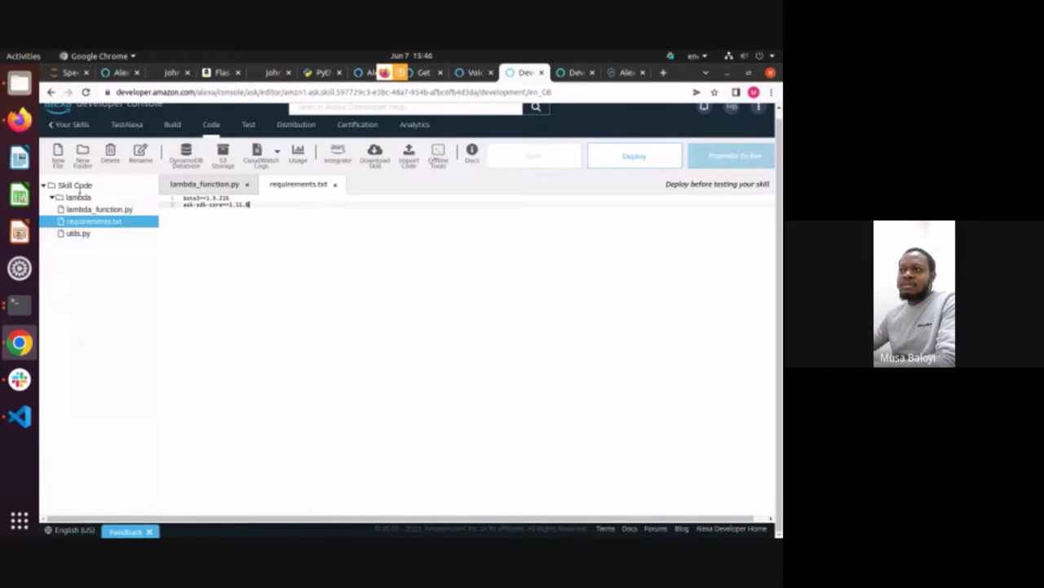
pyautogui.hotkey('ctrl', 'a')
pyautogui.click(188, 206)
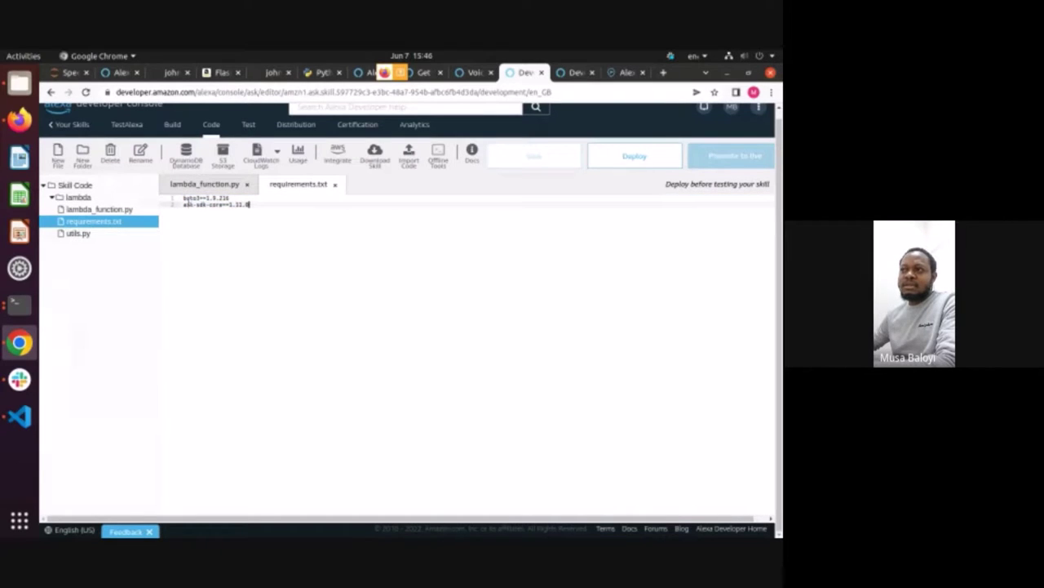
pyautogui.doubleClick(191, 198)
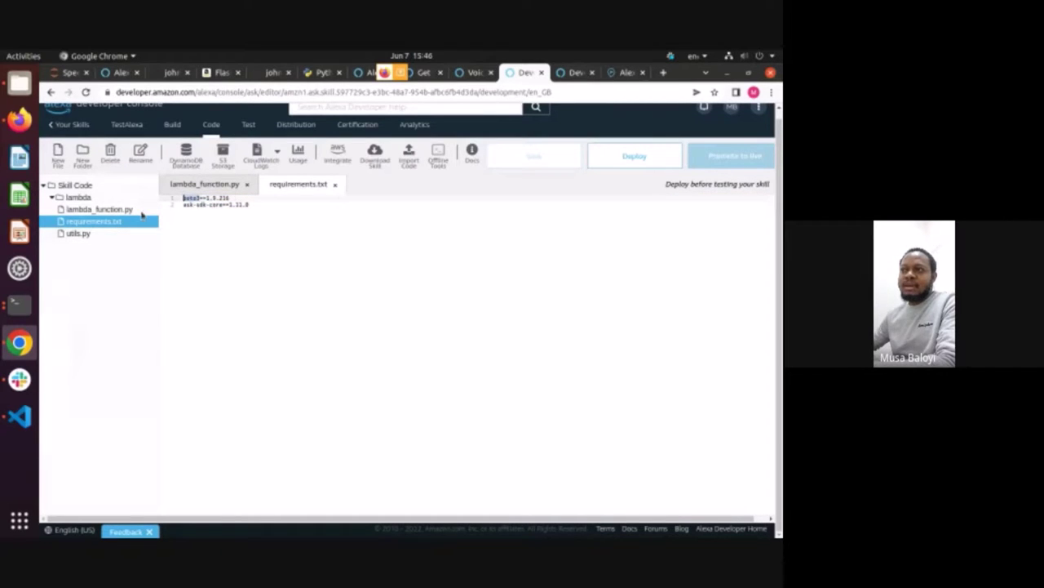
pyautogui.click(214, 198)
pyautogui.click(306, 205)
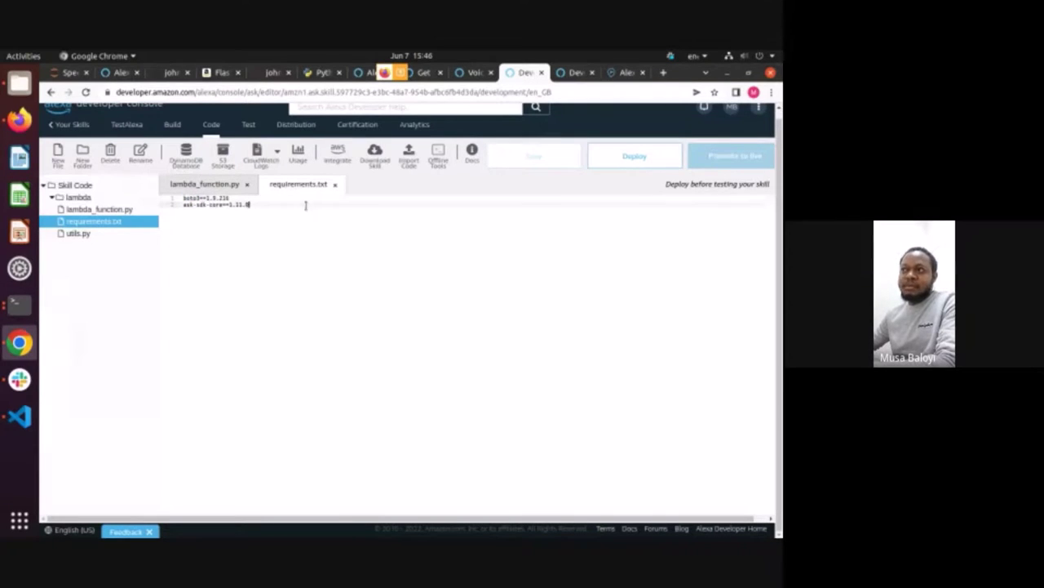
# Step: Revisit lambda_function.py, highlight the ask-sdk-core entry in requirements.txt, and open utils.py to examine its code
pyautogui.click(195, 184)
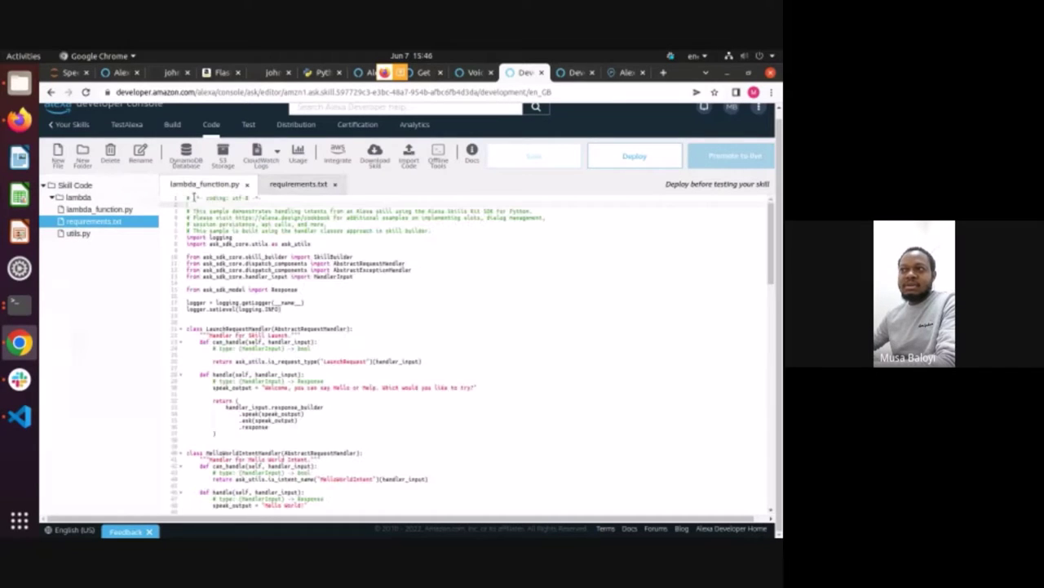
pyautogui.click(296, 184)
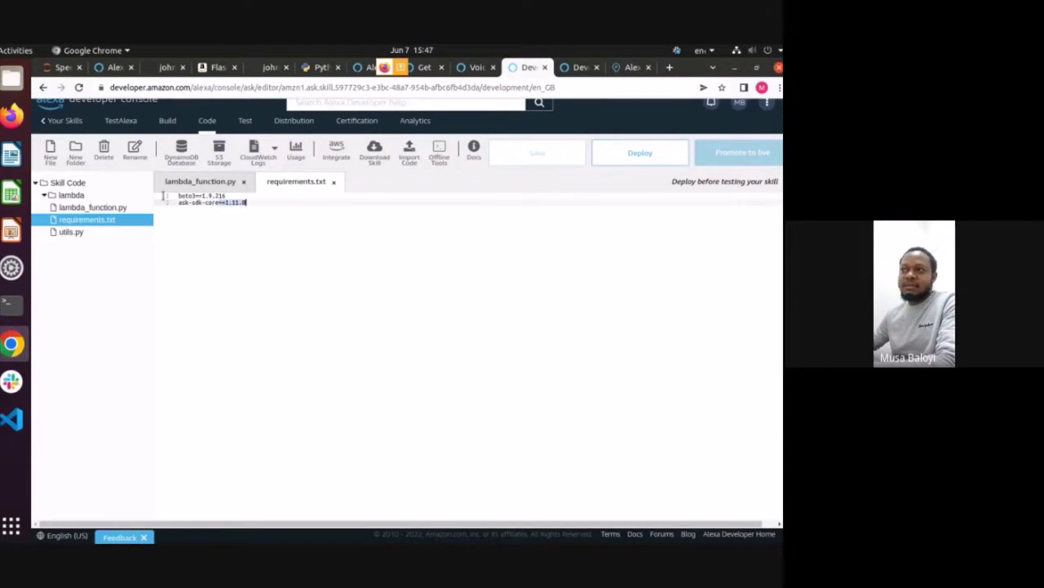
pyautogui.moveTo(217, 203); pyautogui.dragTo(184, 207)
pyautogui.click(181, 204)
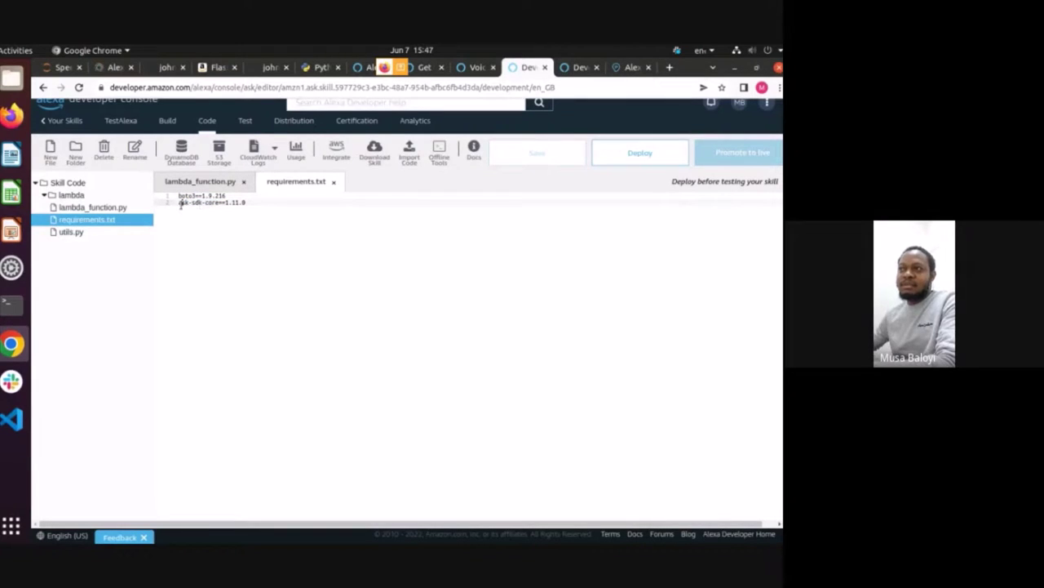
pyautogui.doubleClick(181, 204)
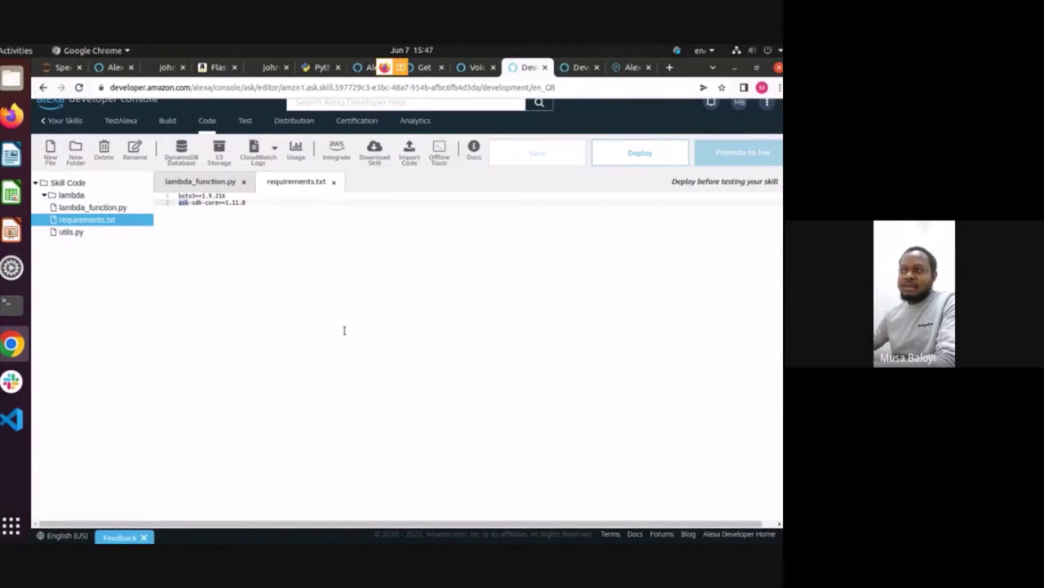
pyautogui.click(71, 232)
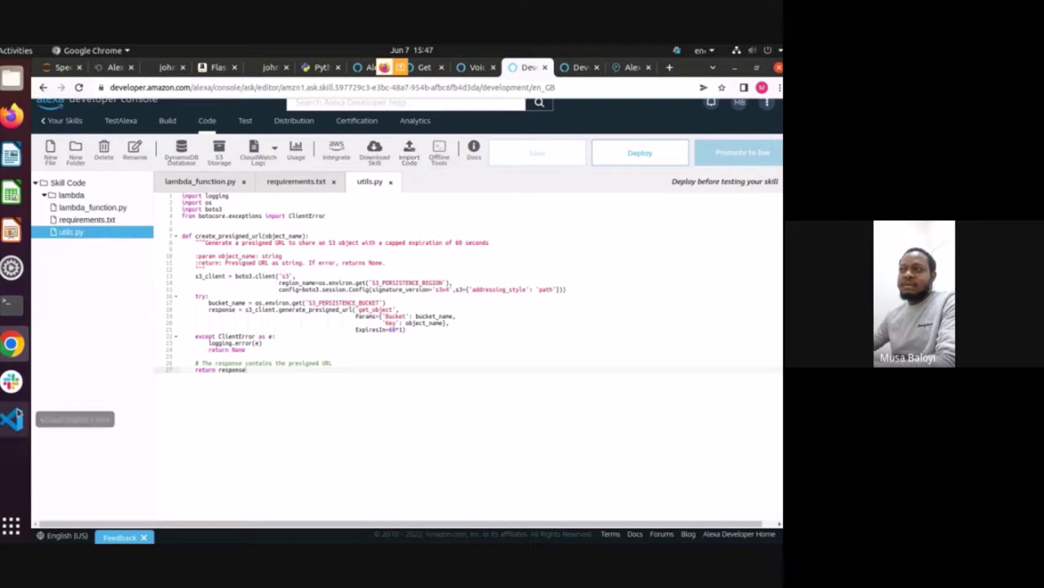
# Step: Switch to Visual Studio Code and expand the samples folder and its audio subfolder in the flask-ask project
pyautogui.click(12, 419)
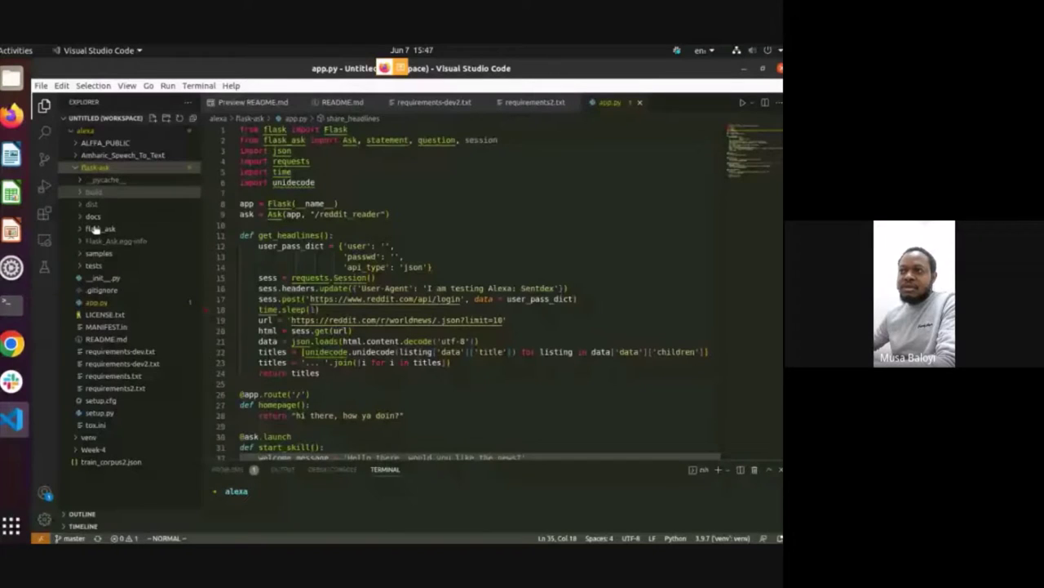
pyautogui.click(99, 253)
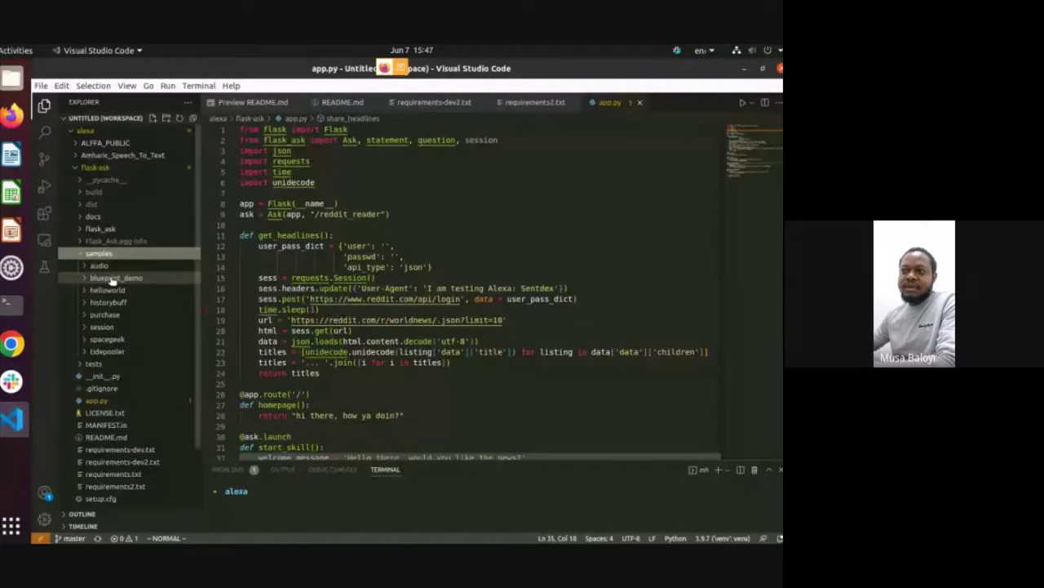
pyautogui.click(105, 267)
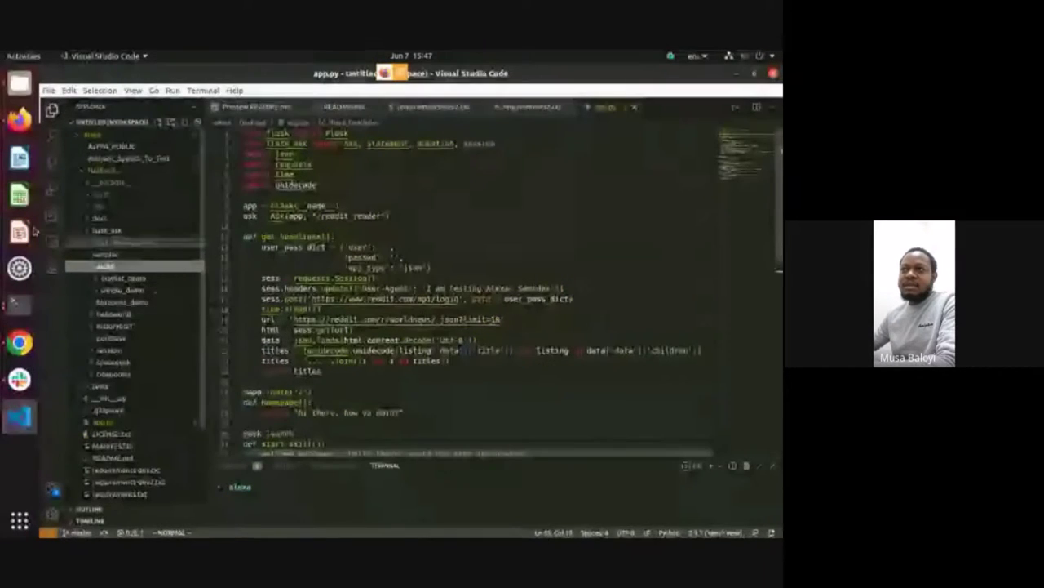
# Step: Return to the Alexa developer console in Chrome and open the skill's Test page
pyautogui.click(11, 344)
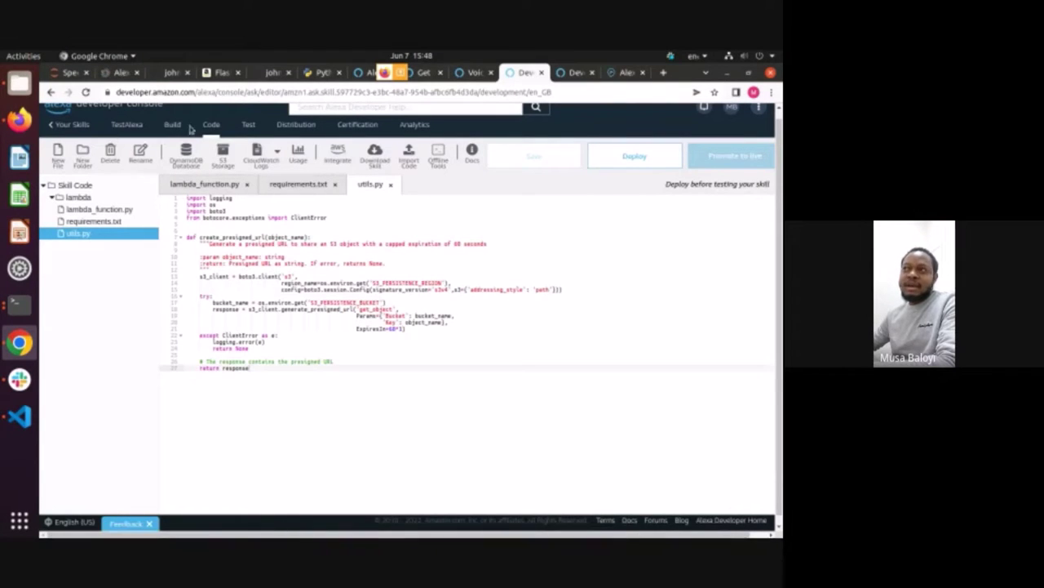
pyautogui.click(251, 126)
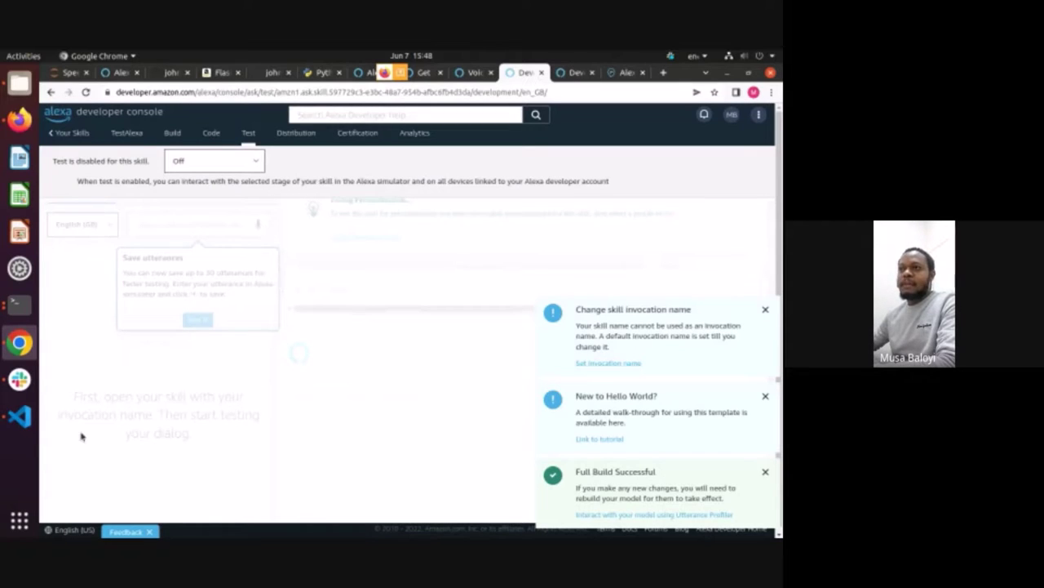
# Step: Switch to the terminal and bring up the session in the flask-ask folder
pyautogui.click(18, 416)
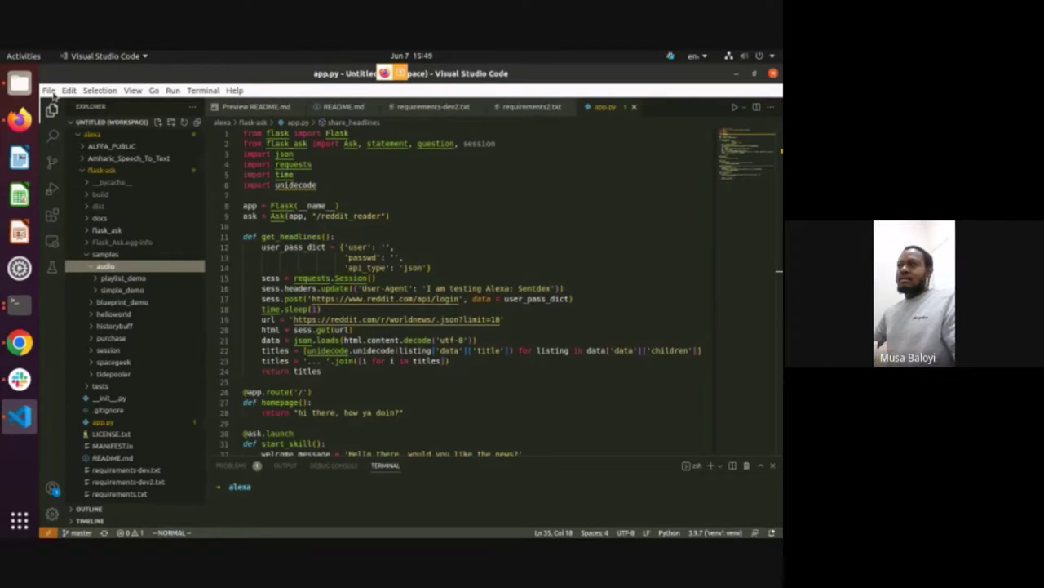
pyautogui.hotkey('alt', 'Tab')
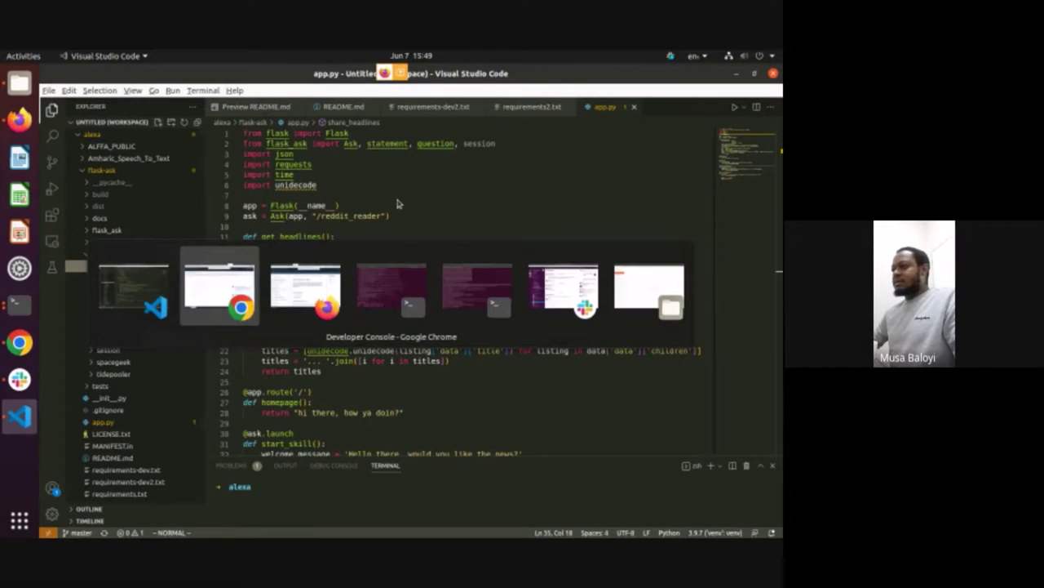
pyautogui.hotkey('alt', 'Tab')
pyautogui.hotkey('alt', 'Tab')
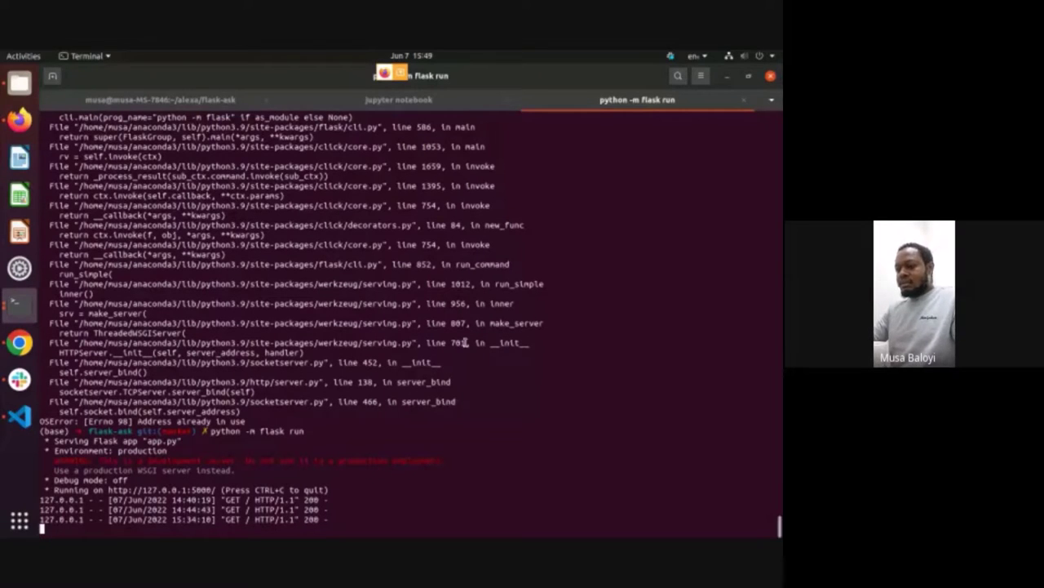
pyautogui.hotkey('alt', '1')
# Step: Open ~/Downloads/train_corpus2.json in Visual Studio Code from the command line and narrow the file explorer
pyautogui.write('code ~/')
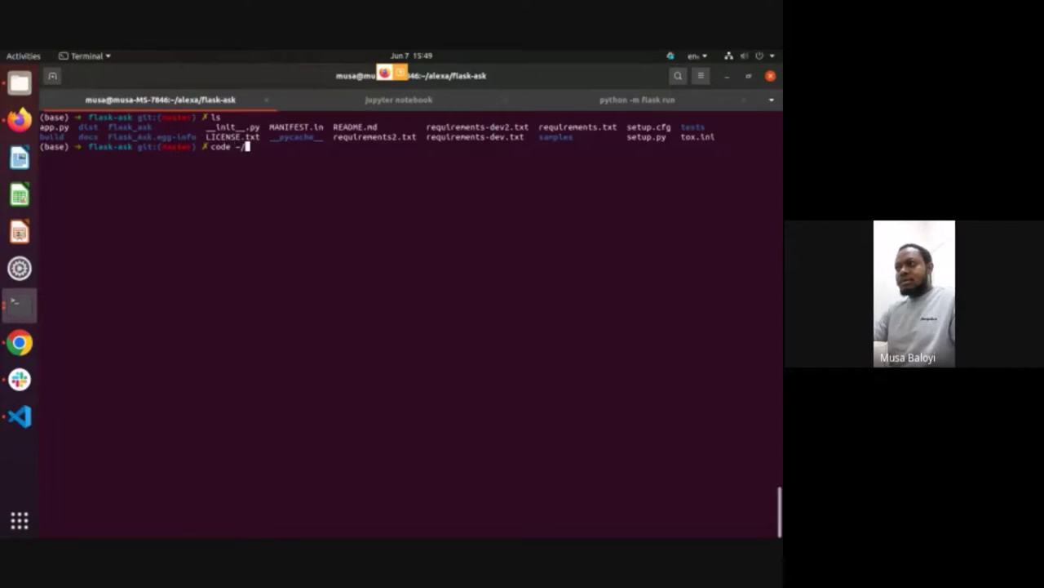
pyautogui.write('Dow')
pyautogui.press('Tab')
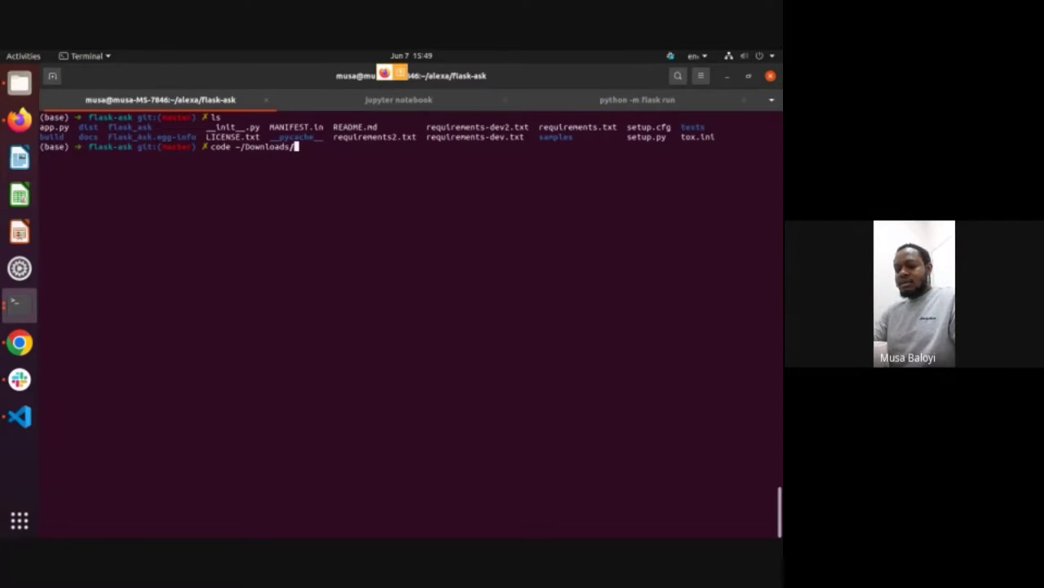
pyautogui.write('tra')
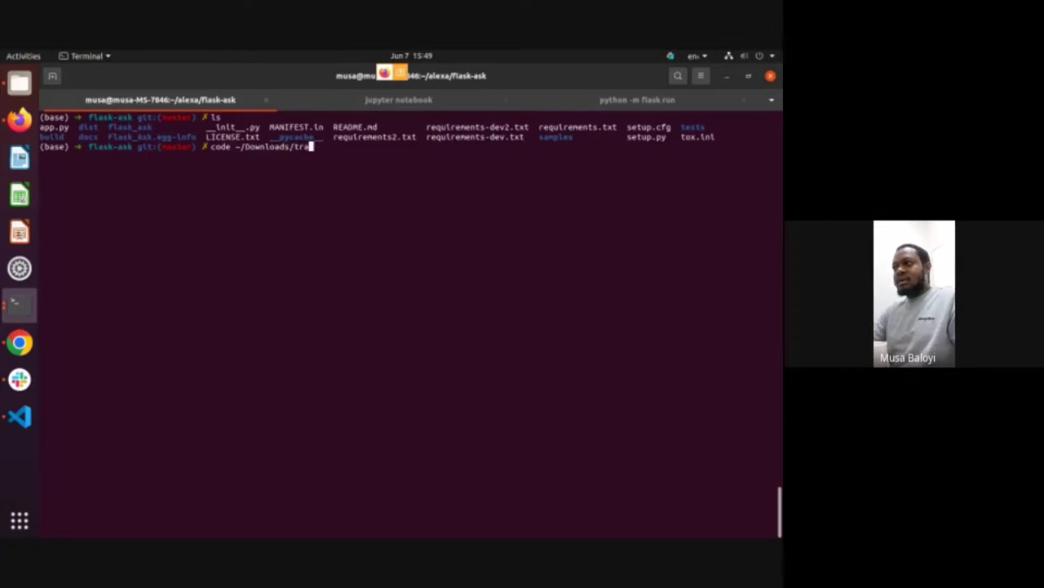
pyautogui.press('Tab')
pyautogui.write('2')
pyautogui.press('Tab')
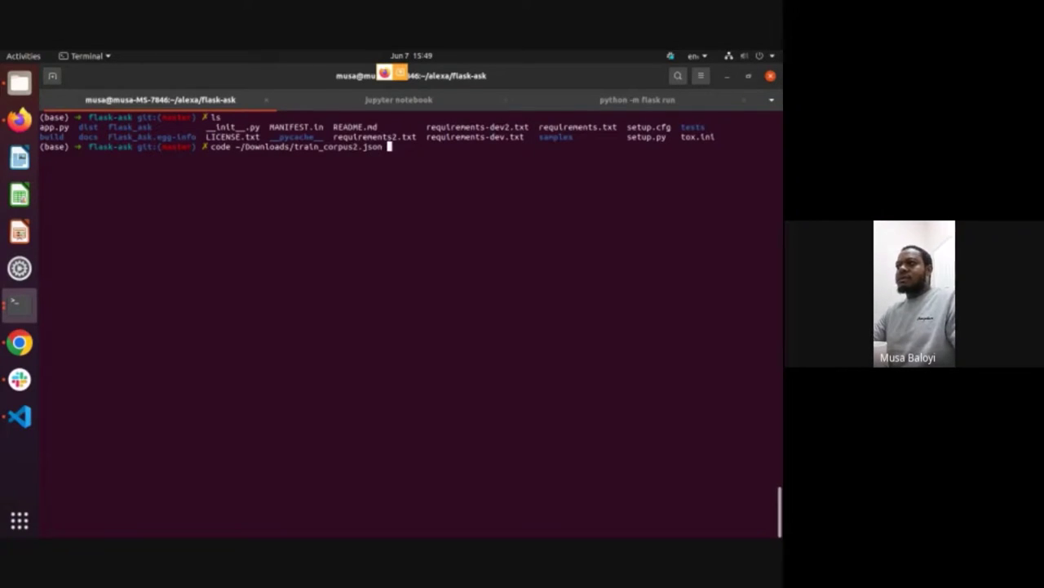
pyautogui.press('Return')
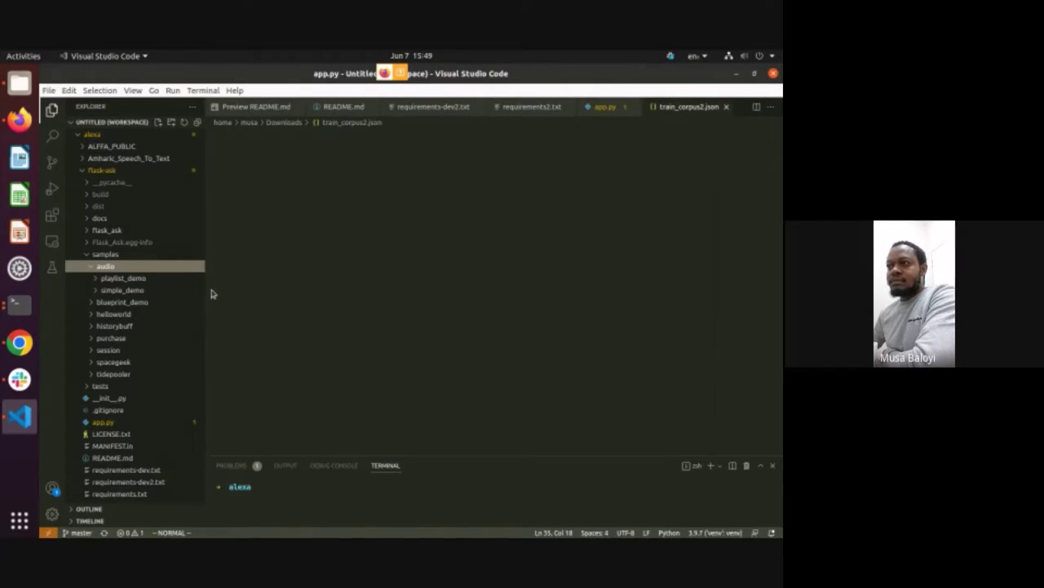
pyautogui.moveTo(204, 290); pyautogui.dragTo(157, 290)
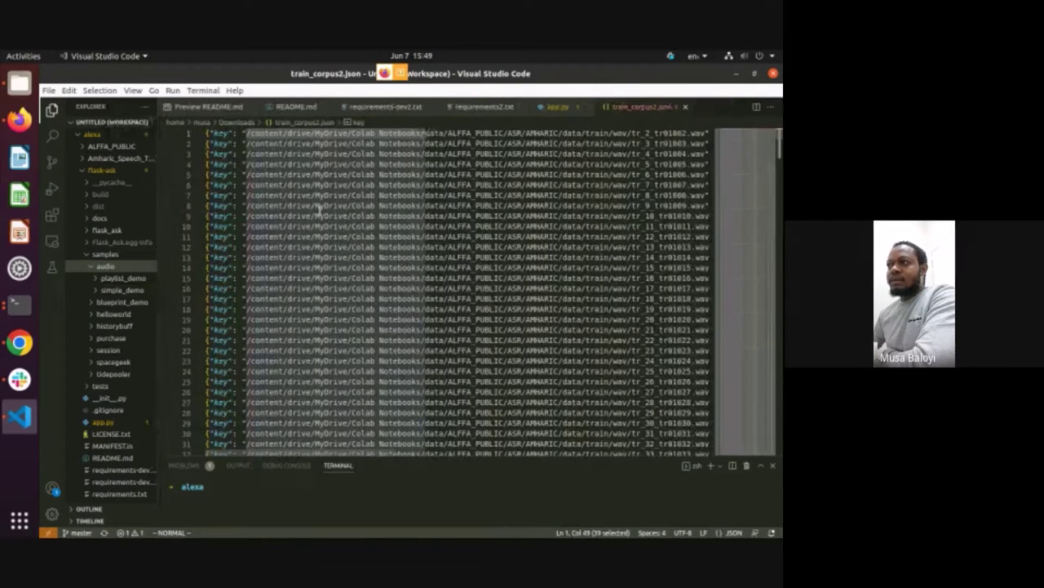
pyautogui.click(319, 204)
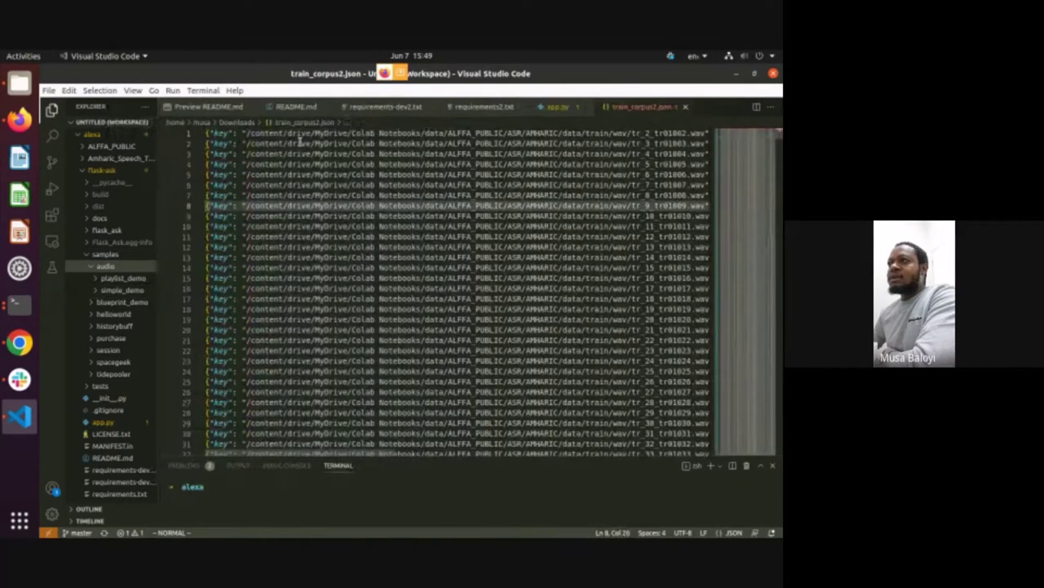
# Step: Delete the /content/drive/MyDrive/Colab Notebooks/ prefix from the first key's path and close train_corpus2.json
pyautogui.click(426, 133)
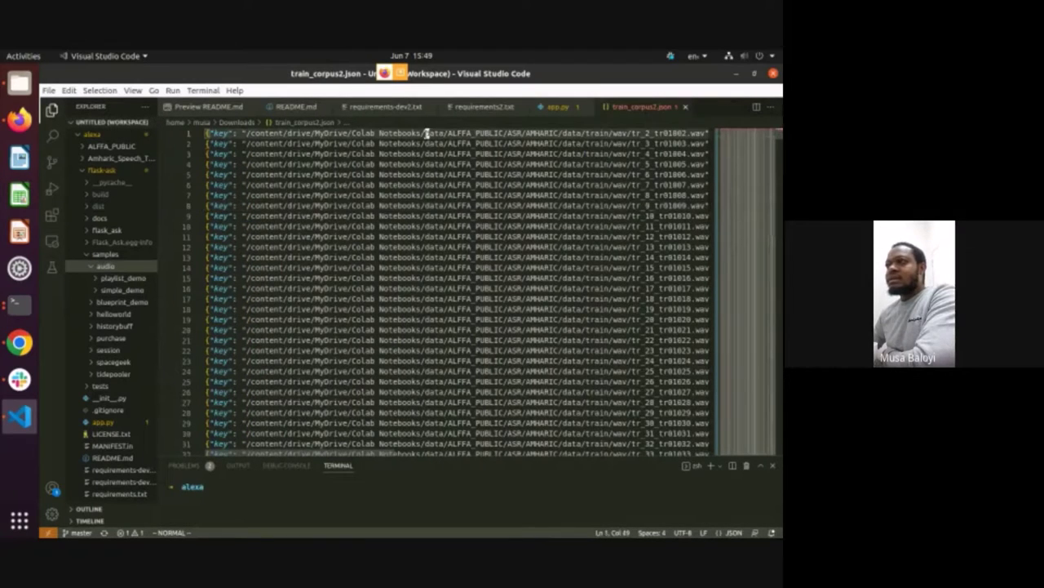
pyautogui.moveTo(425, 133); pyautogui.dragTo(247, 133)
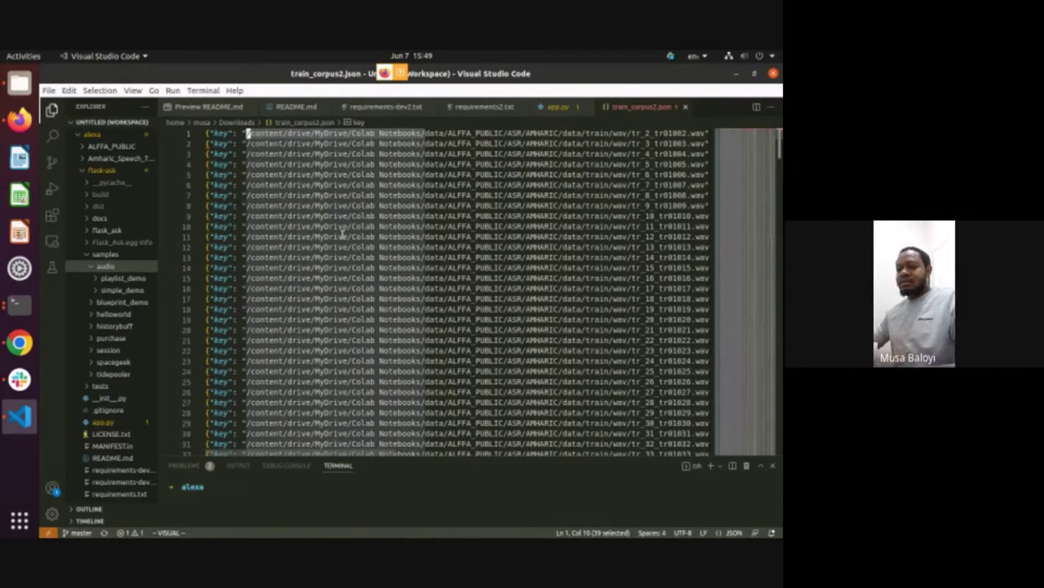
pyautogui.press('d')
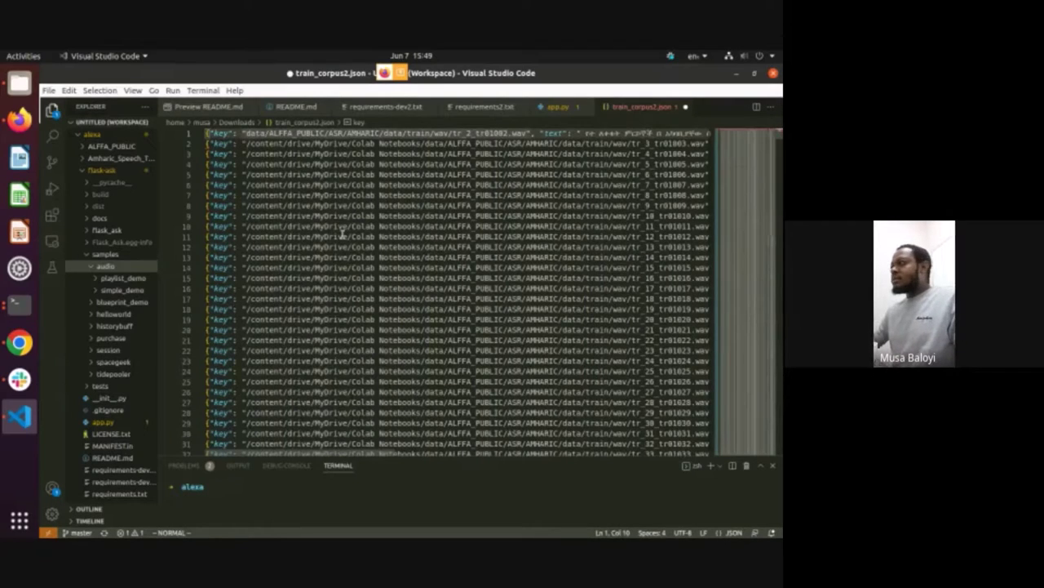
pyautogui.hotkey('alt', 'Tab')
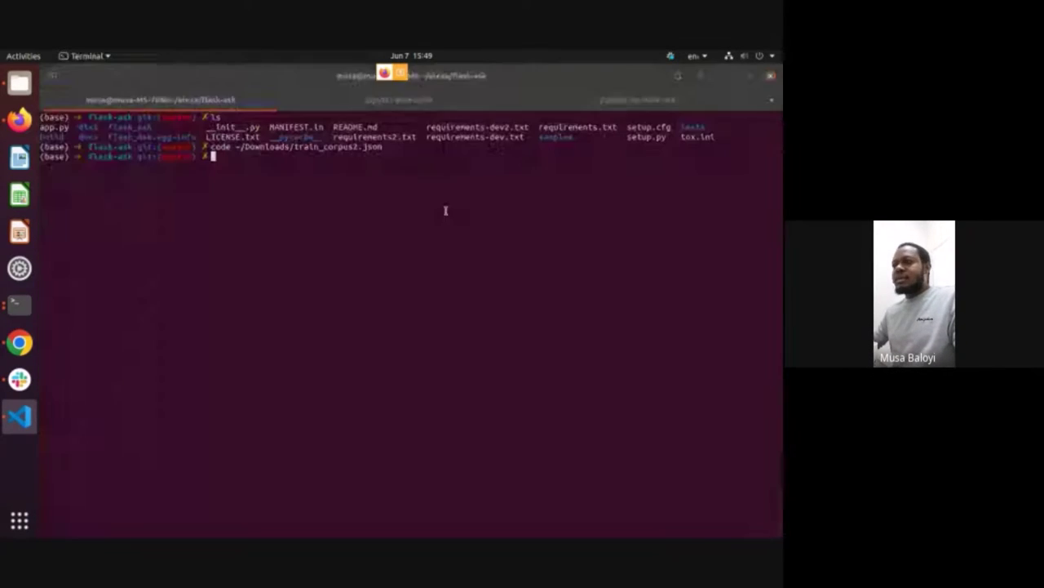
pyautogui.hotkey('alt', 'Tab')
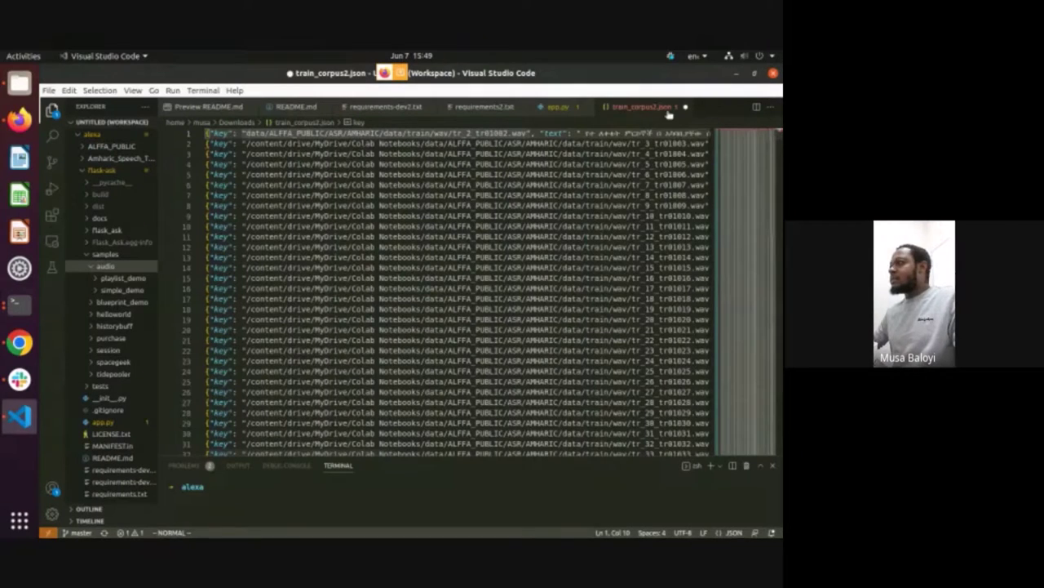
pyautogui.hotkey('ctrl', 'q')
pyautogui.click(409, 333)
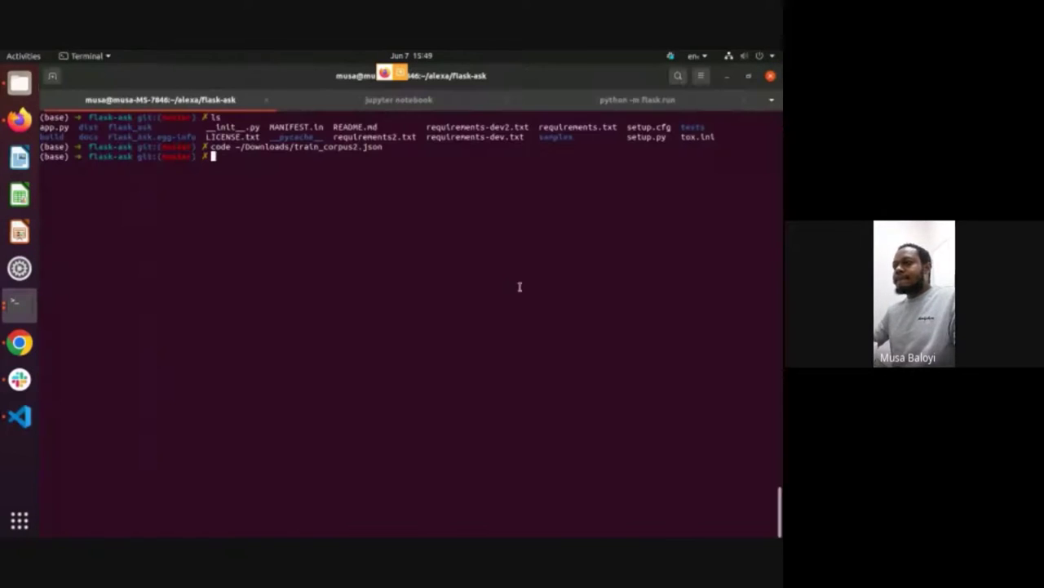
# Step: Reuse the previous terminal command with a changed file name to open ~/Downloads/sample.json in Visual Studio Code
pyautogui.press('Up')
pyautogui.press('BackSpace')
pyautogui.press('BackSpace')
pyautogui.press('BackSpace')
pyautogui.press('BackSpace')
pyautogui.press('BackSpace')
pyautogui.press('BackSpace')
pyautogui.press('BackSpace')
pyautogui.press('BackSpace')
pyautogui.press('BackSpace')
pyautogui.press('BackSpace')
pyautogui.press('BackSpace')
pyautogui.press('BackSpace')
pyautogui.press('BackSpace')
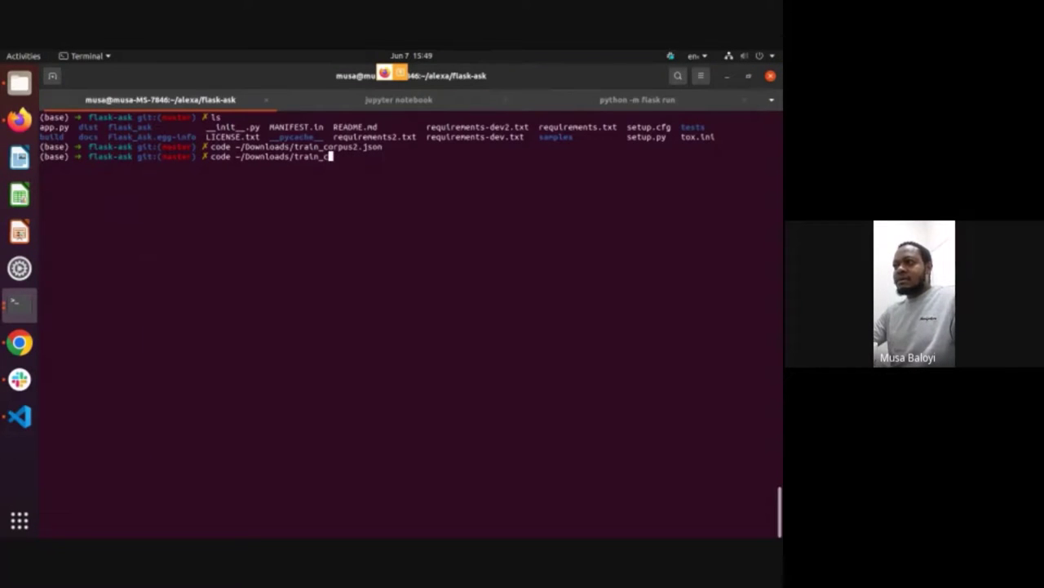
pyautogui.press('BackSpace')
pyautogui.press('BackSpace')
pyautogui.press('BackSpace')
pyautogui.press('BackSpace')
pyautogui.press('BackSpace')
pyautogui.write('samp')
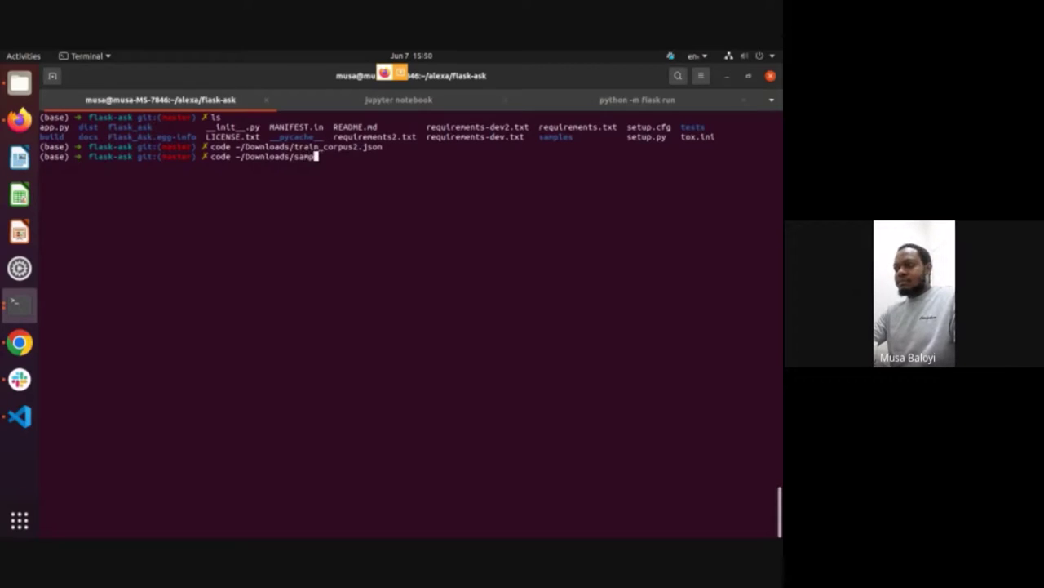
pyautogui.press('Tab')
pyautogui.press('Return')
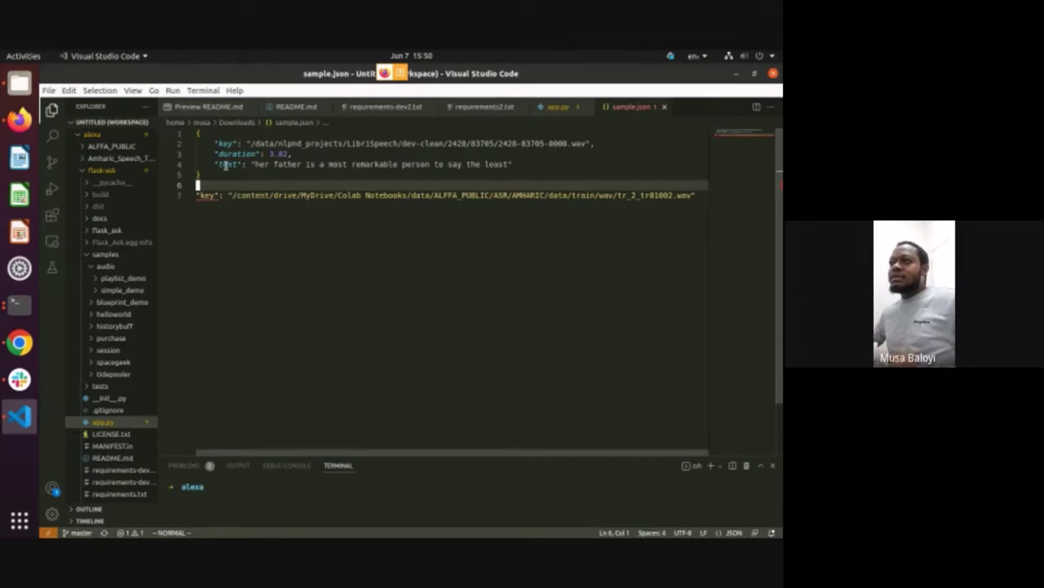
# Step: Examine the sample.json record by highlighting its key audio path, duration entry and text transcript
pyautogui.moveTo(251, 143); pyautogui.dragTo(587, 143)
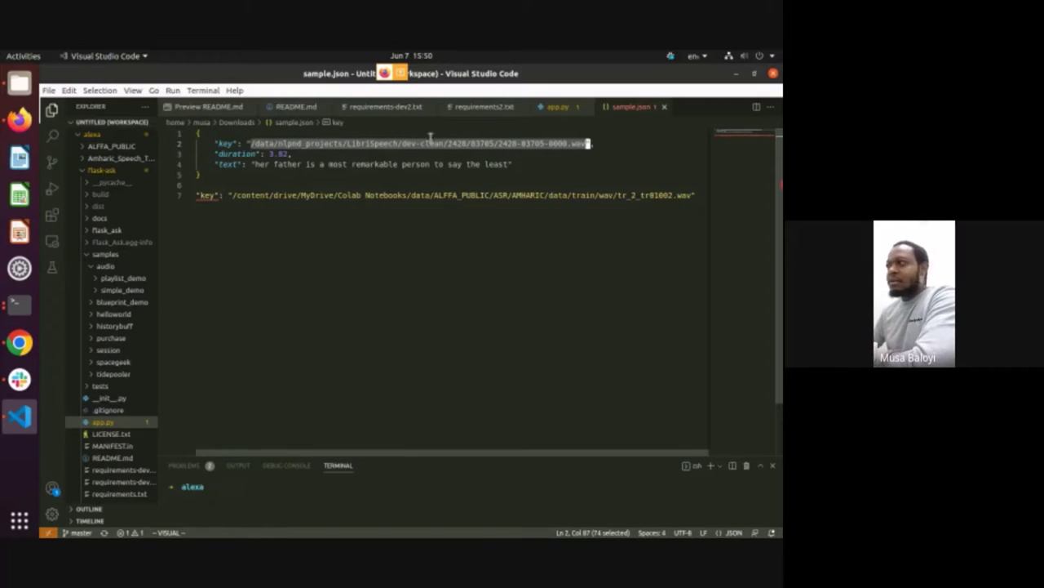
pyautogui.click(315, 144)
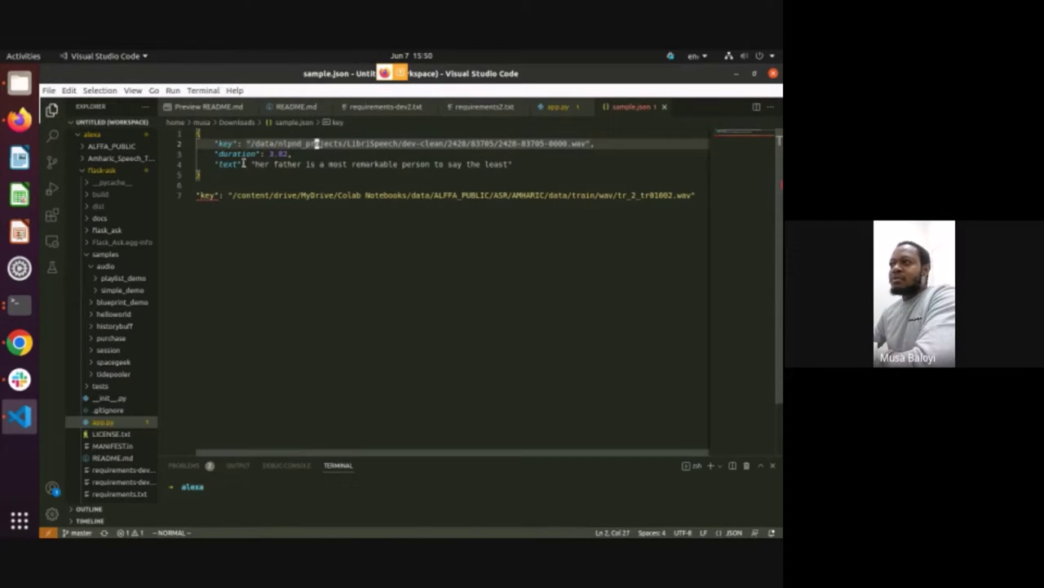
pyautogui.moveTo(242, 163); pyautogui.dragTo(512, 162)
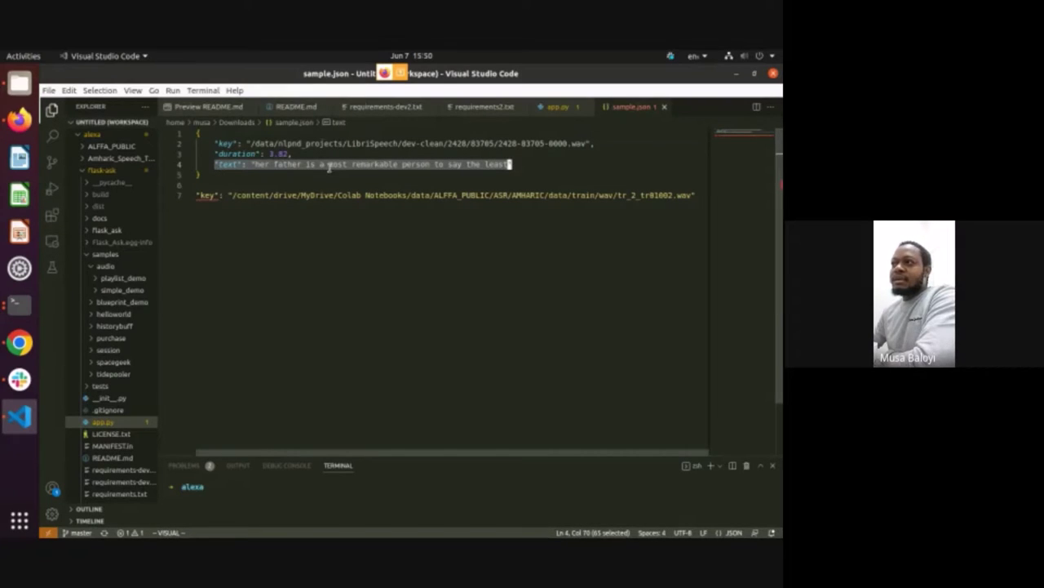
pyautogui.click(318, 143)
pyautogui.click(308, 164)
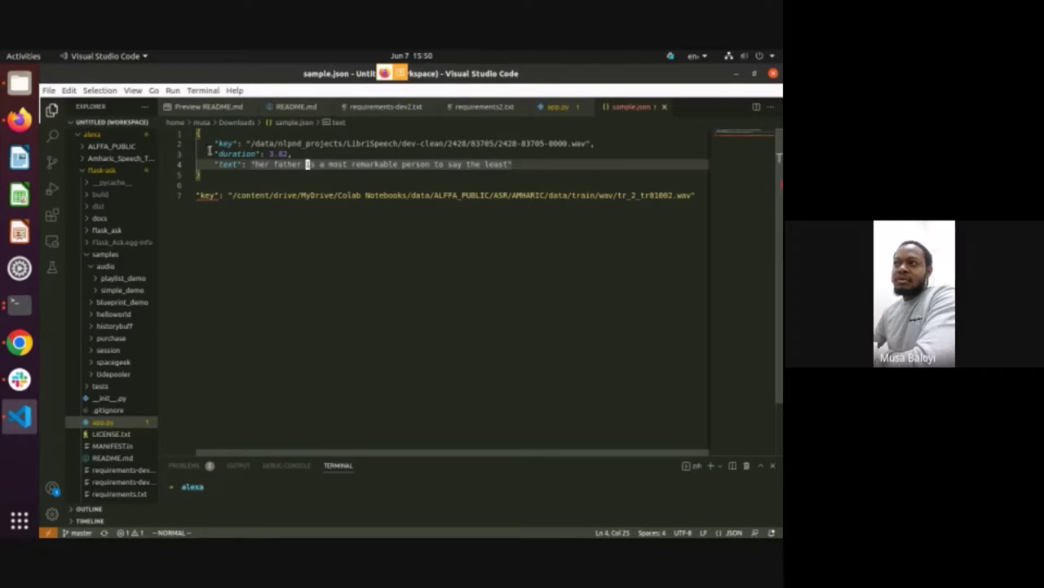
pyautogui.moveTo(206, 153); pyautogui.dragTo(314, 150)
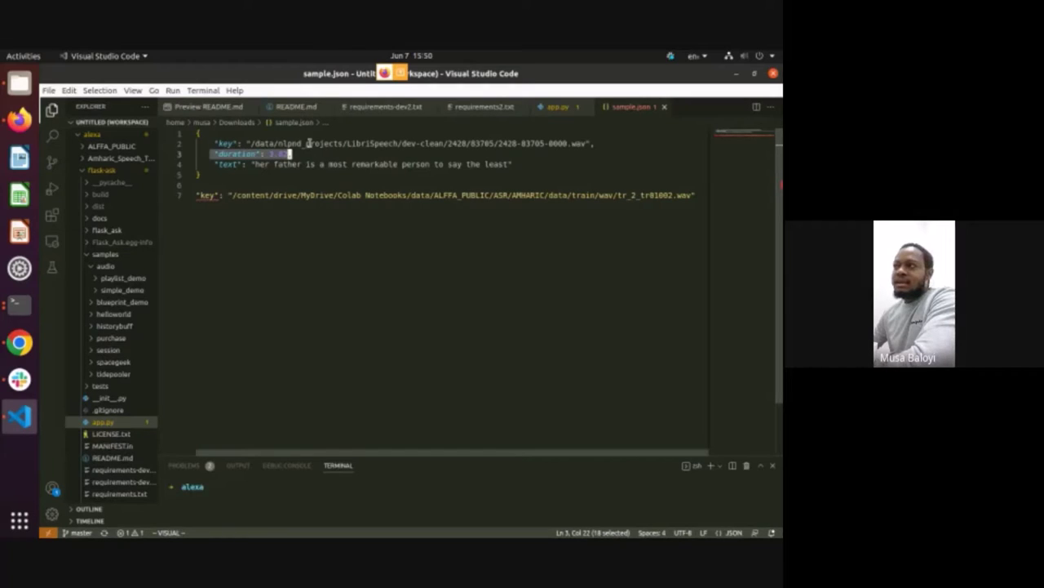
pyautogui.moveTo(259, 164); pyautogui.dragTo(506, 164)
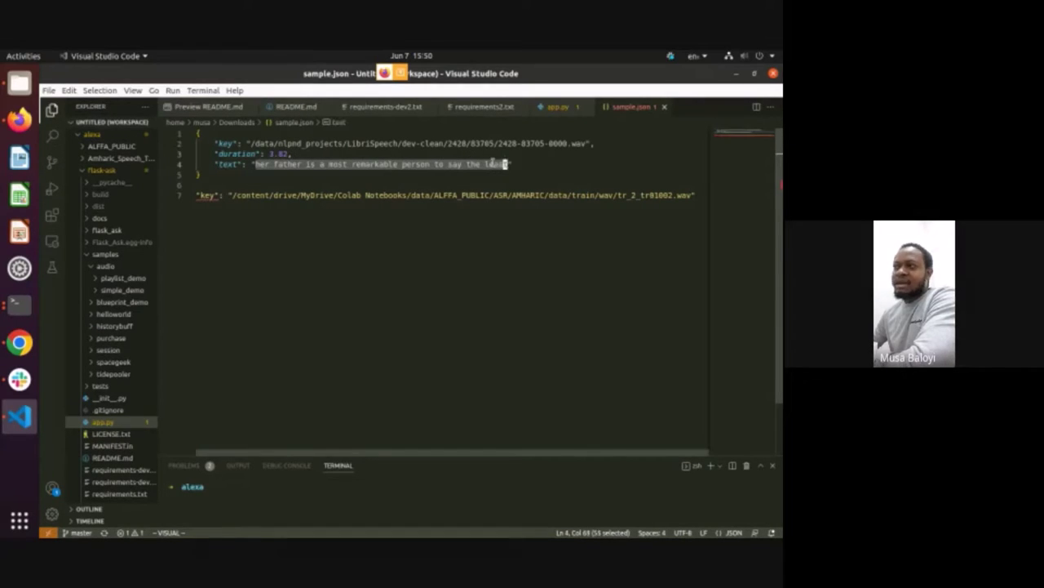
pyautogui.click(223, 166)
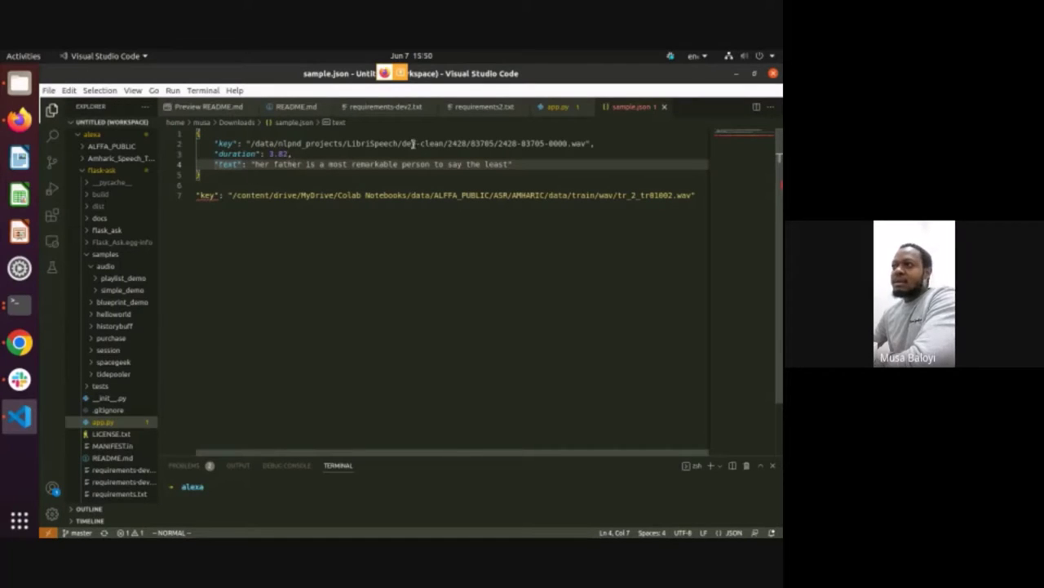
pyautogui.click(348, 143)
pyautogui.click(336, 164)
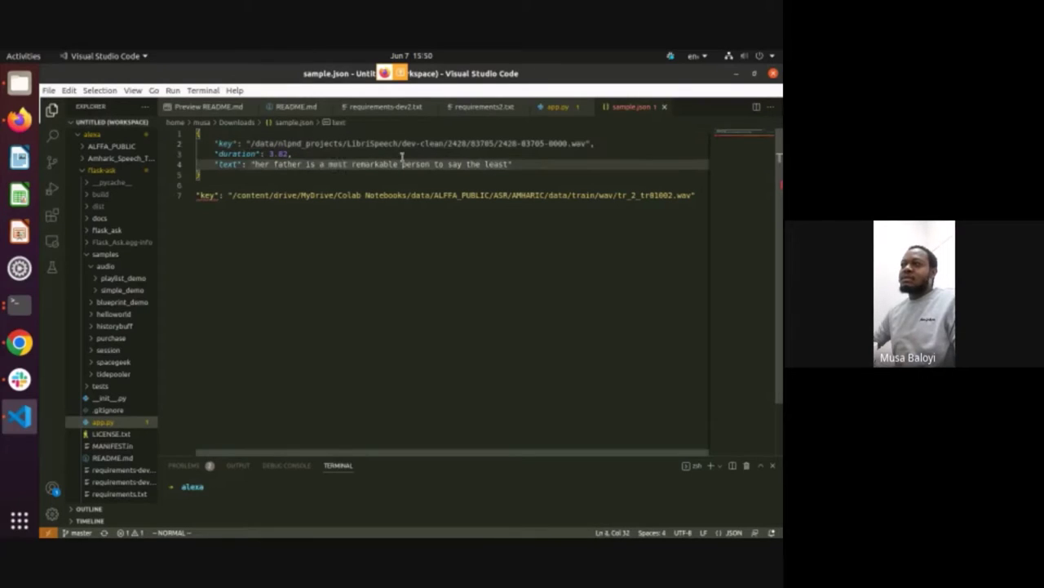
# Step: Add the comment "# speech" at the end of the key line in sample.json
pyautogui.click(616, 143)
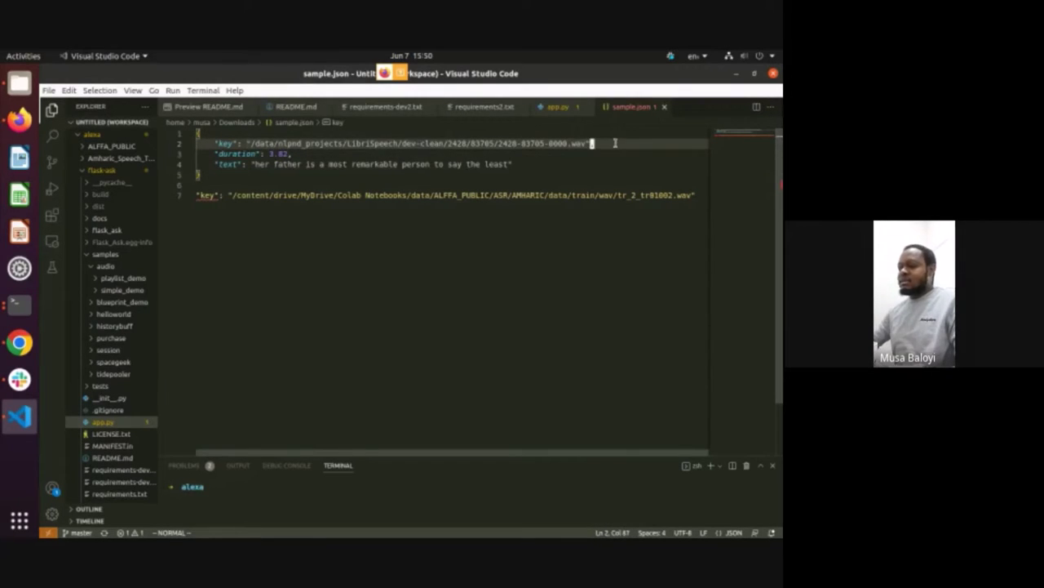
pyautogui.write(', ')
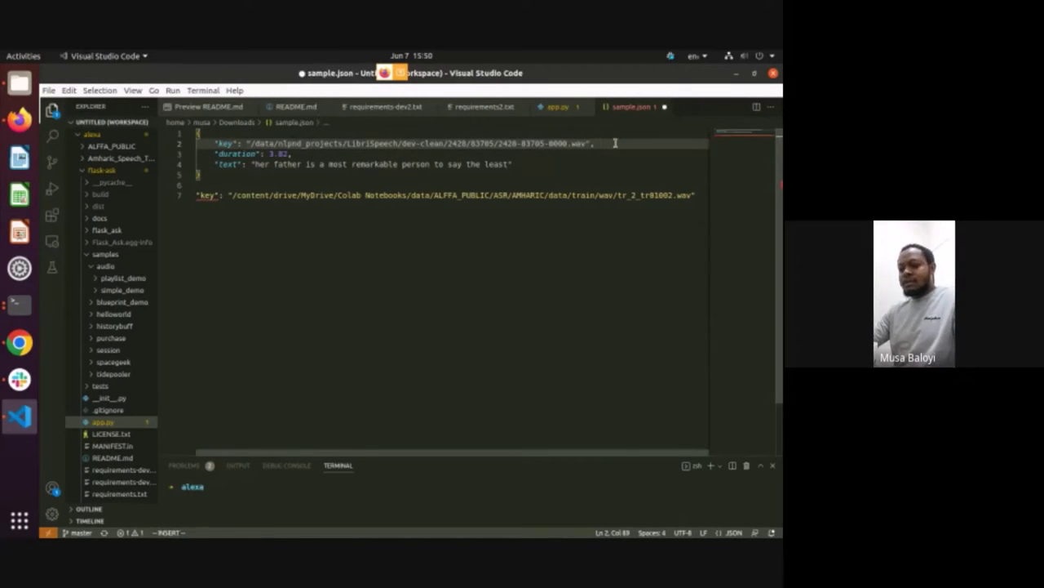
pyautogui.write('# "/d')
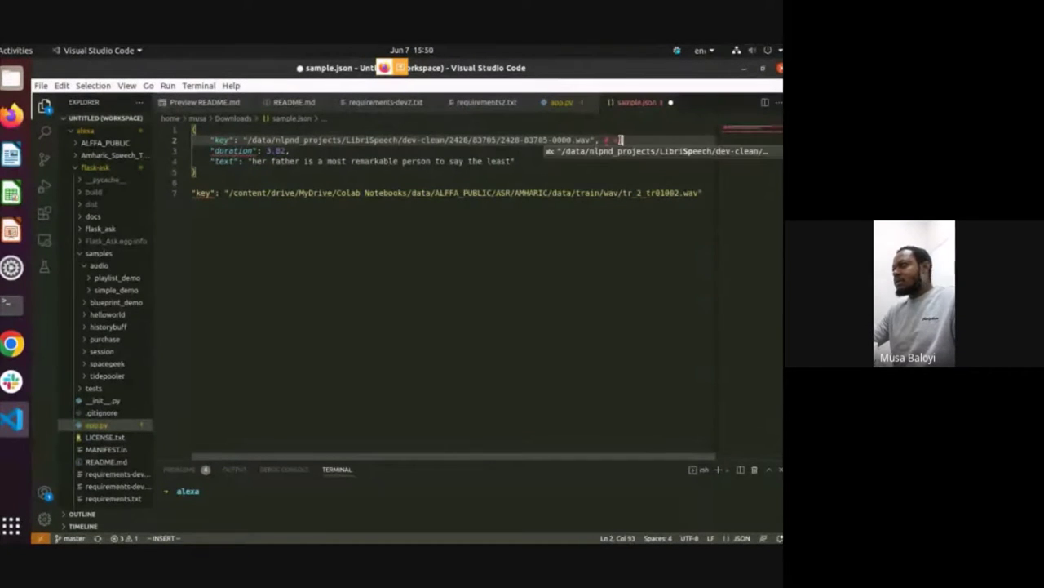
pyautogui.press('BackSpace')
pyautogui.press('BackSpace')
pyautogui.press('BackSpace')
pyautogui.write('speed')
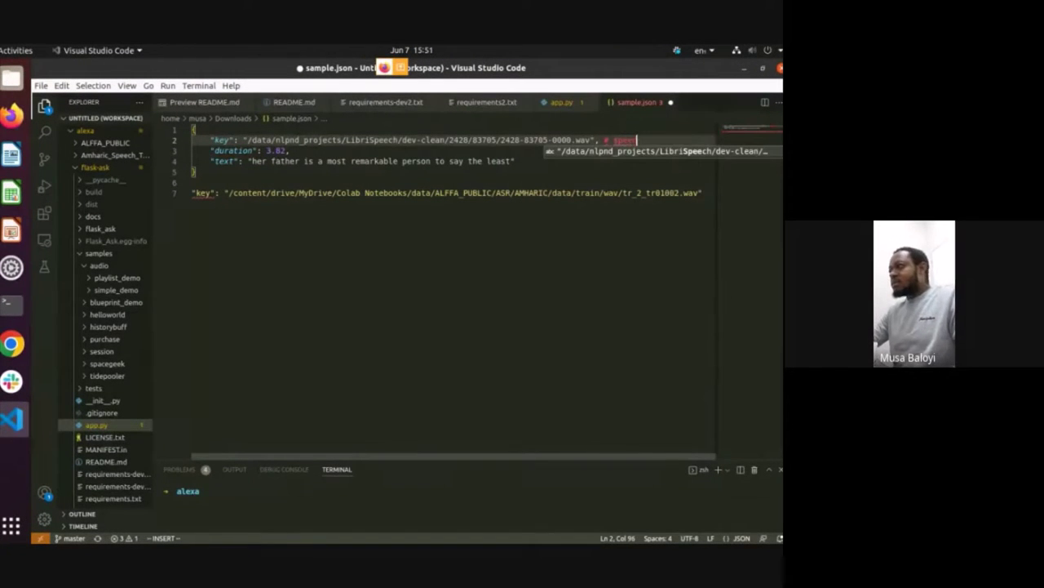
pyautogui.press('BackSpace')
pyautogui.write('ch')
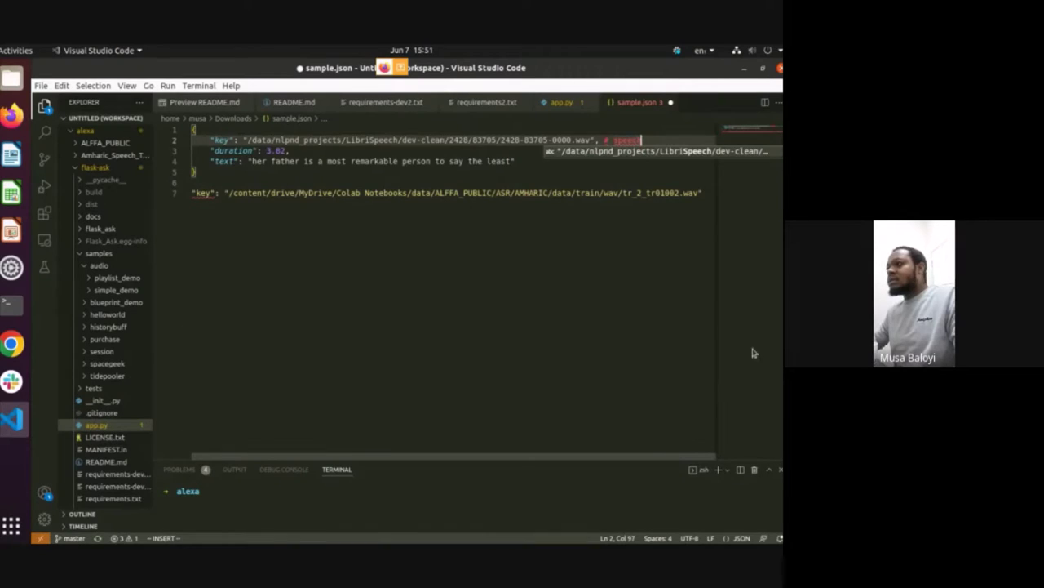
# Step: Add the comment "# test" at the end of the text line in sample.json, undoing any unwanted autocompletion
pyautogui.tripleClick(527, 204)
pyautogui.click(534, 166)
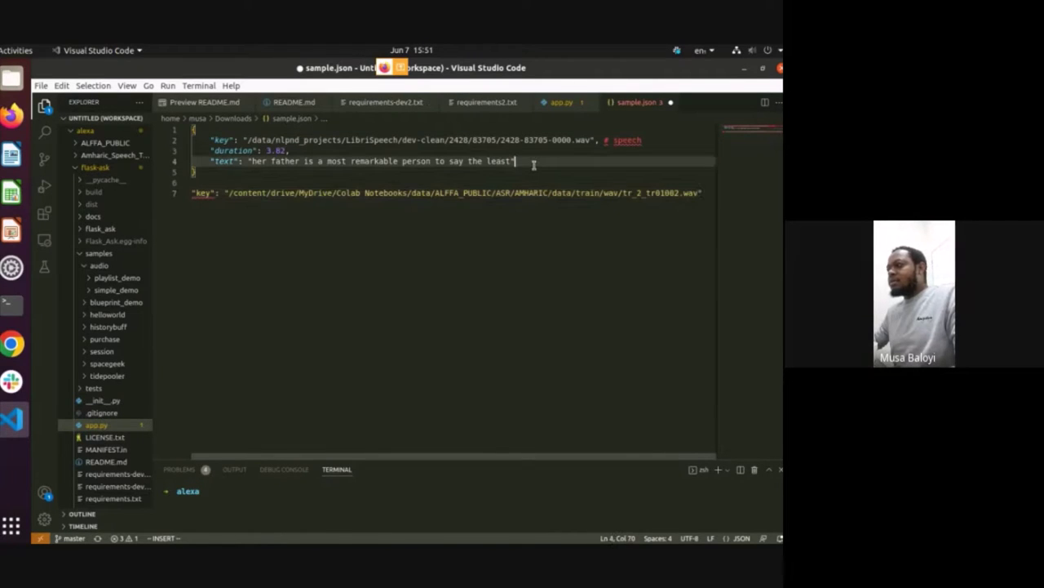
pyautogui.write('# text')
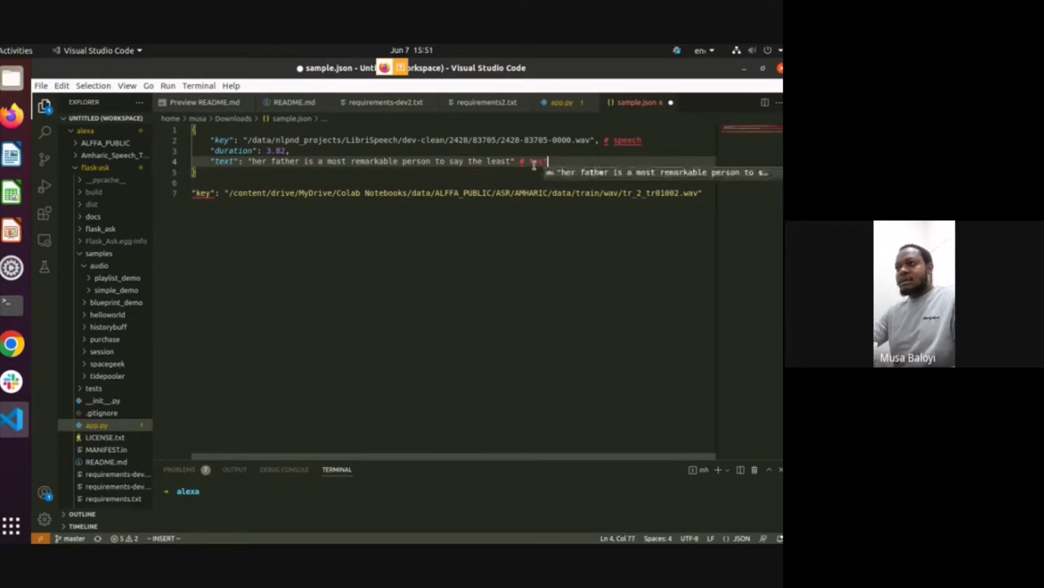
pyautogui.press('Tab')
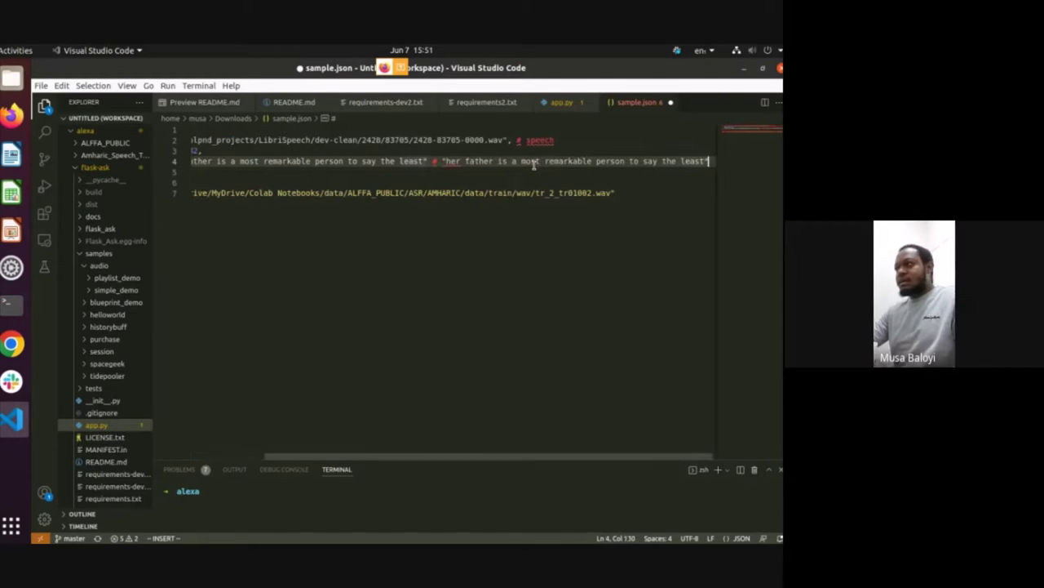
pyautogui.hotkey('ctrl', 'z')
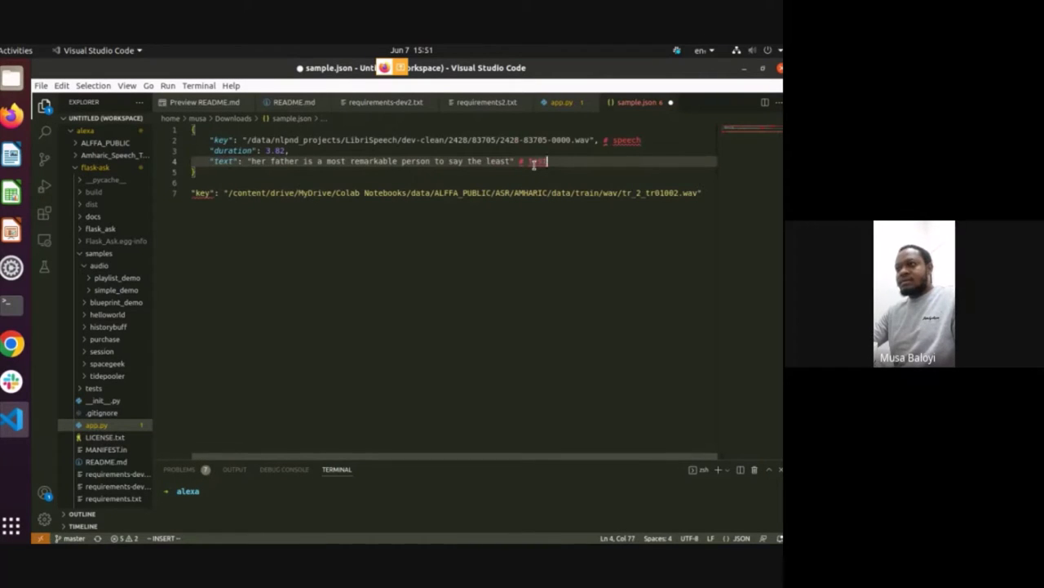
# Step: Insert a new line below the text entry containing "ans": ".wav"
pyautogui.press('Return')
pyautogui.write('"')
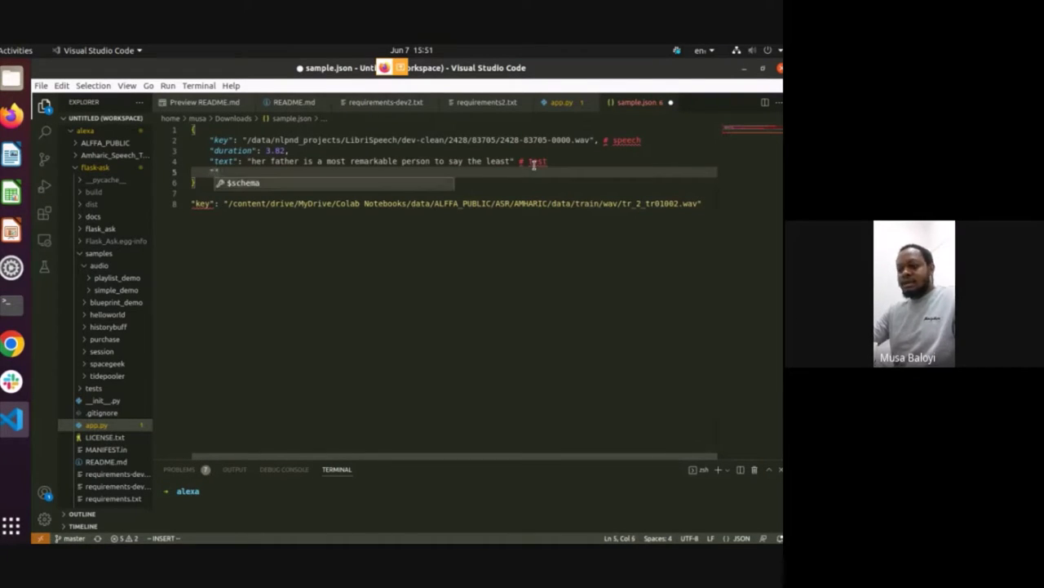
pyautogui.write('ans"')
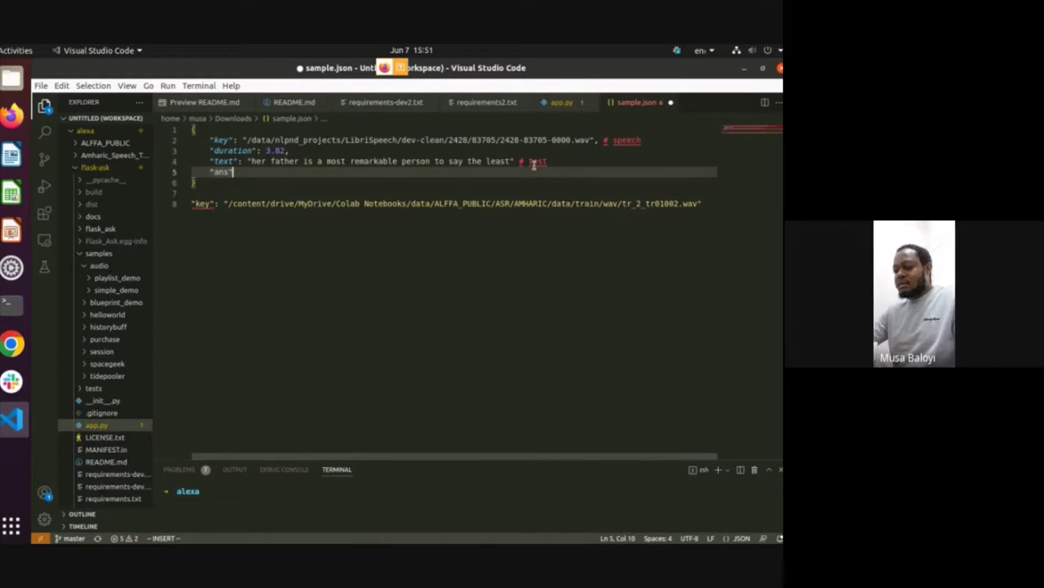
pyautogui.write(': "hhh')
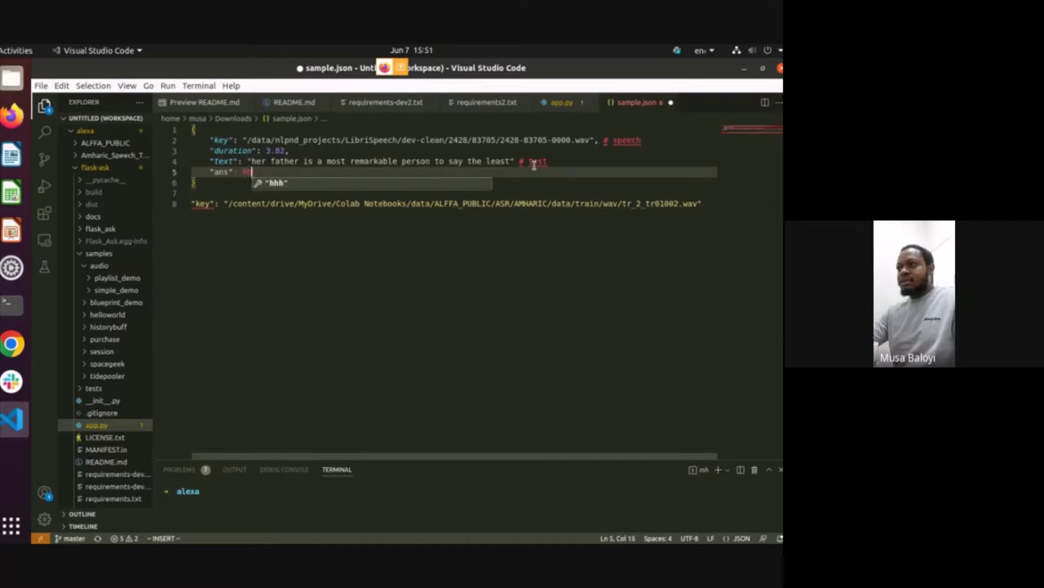
pyautogui.press('BackSpace')
pyautogui.press('BackSpace')
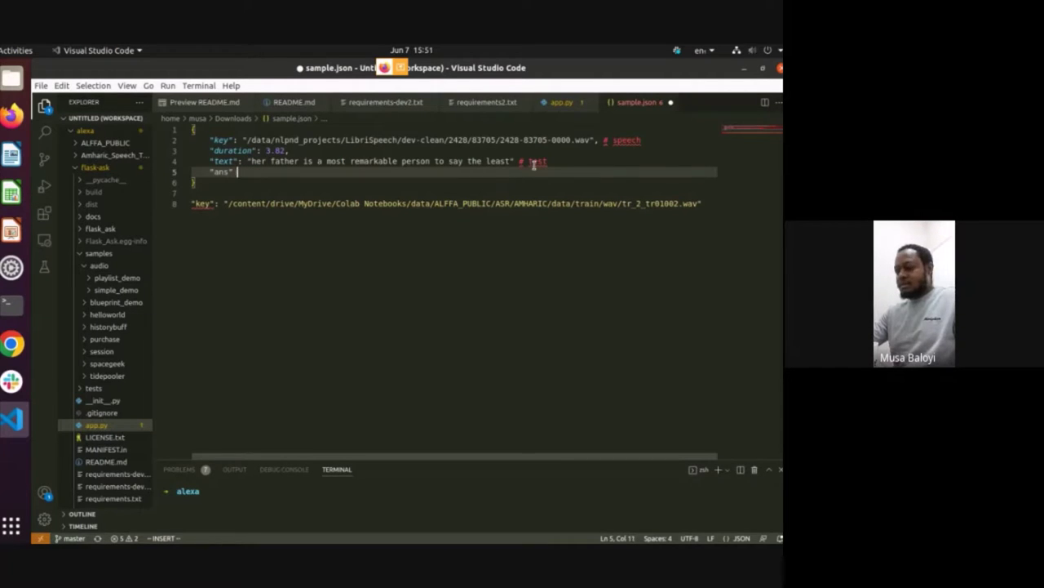
pyautogui.write('": ')
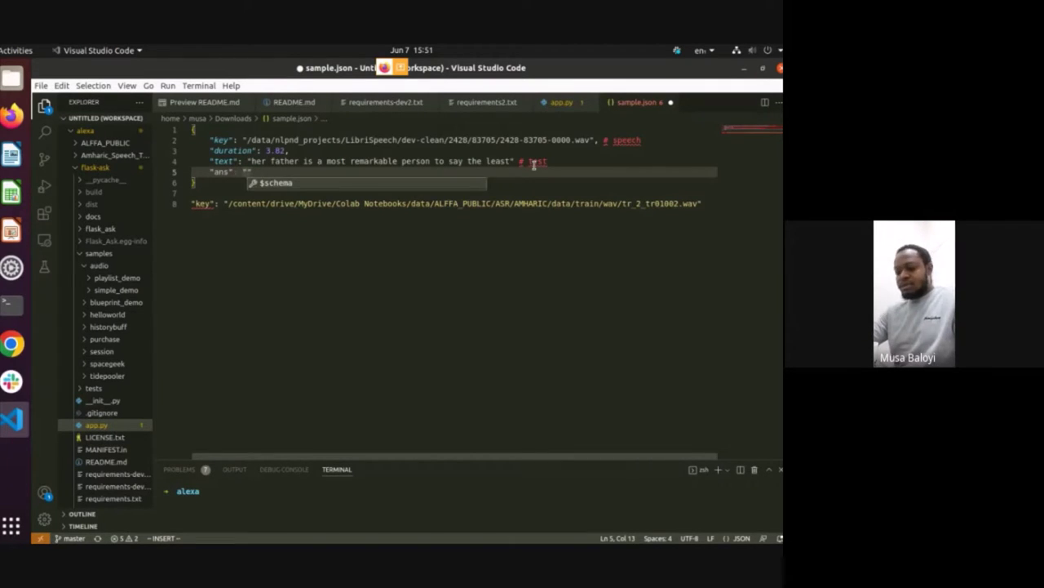
pyautogui.write('".wa')
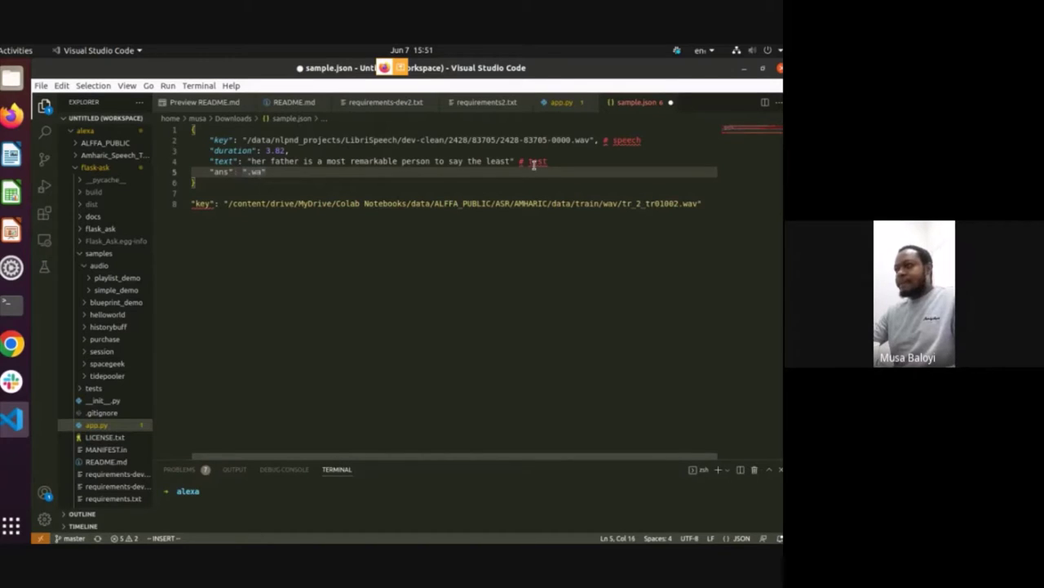
pyautogui.write('v" ')
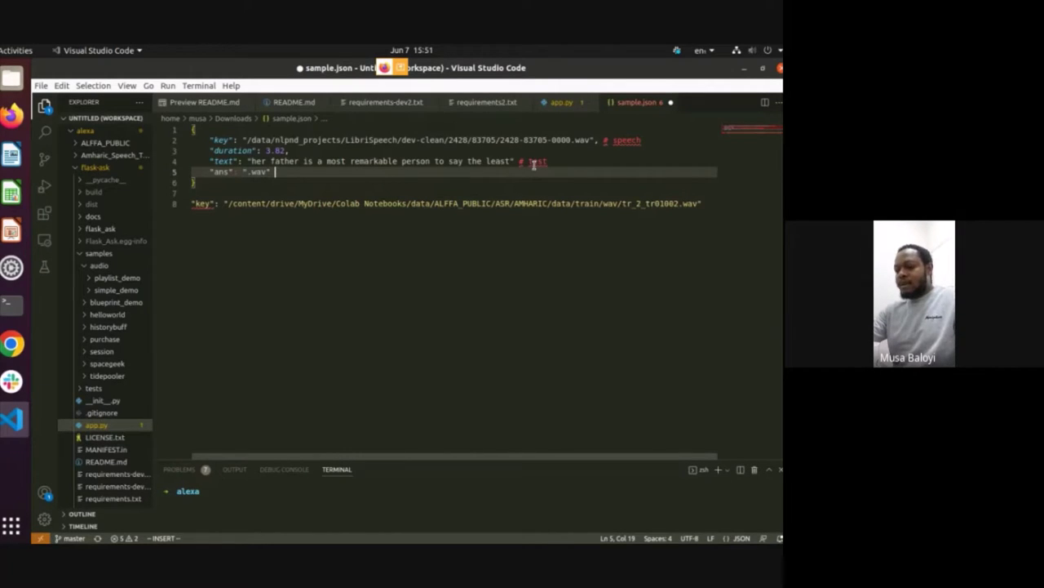
# Step: Comment the ans line with "# english speech" and change the key line's comment to "# african speech"
pyautogui.write('# engl')
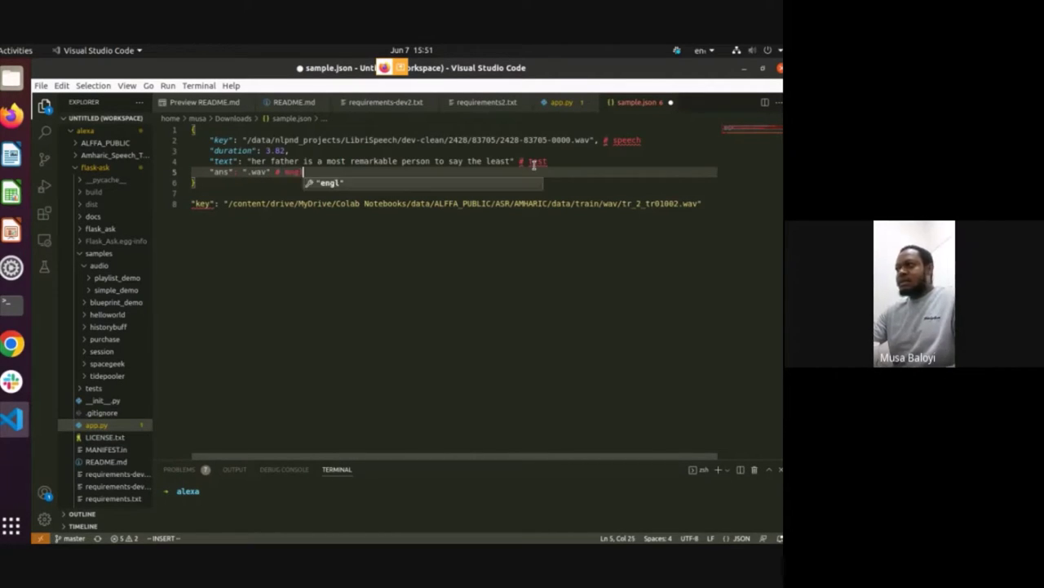
pyautogui.write('ish speech')
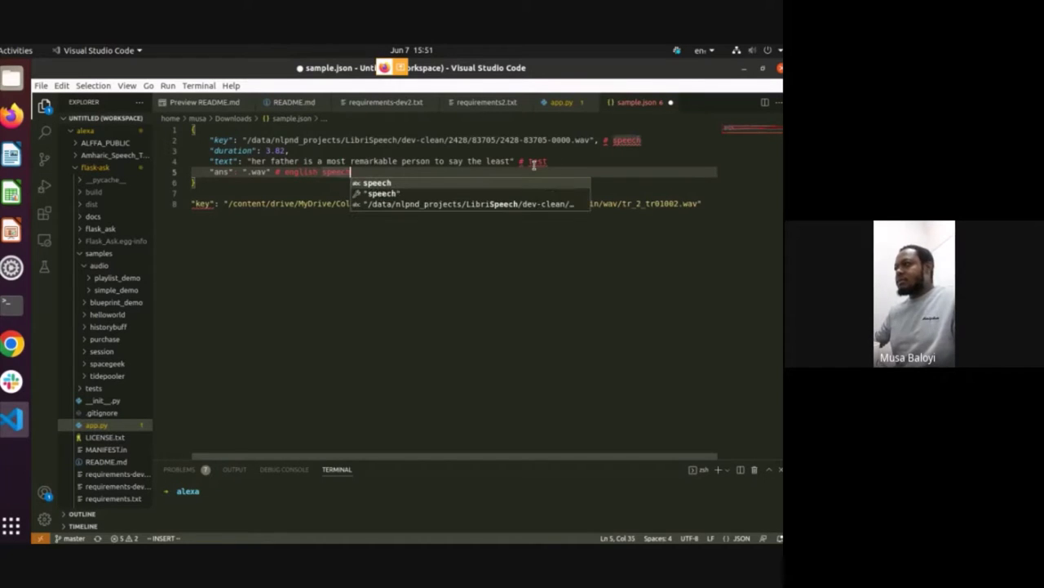
pyautogui.click(613, 140)
pyautogui.write('afr')
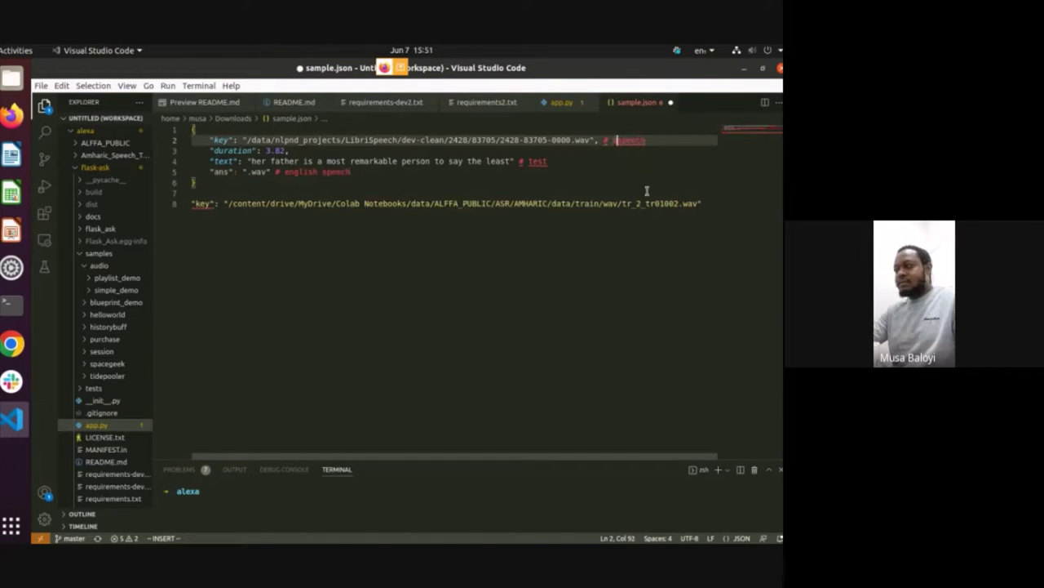
pyautogui.write('ican')
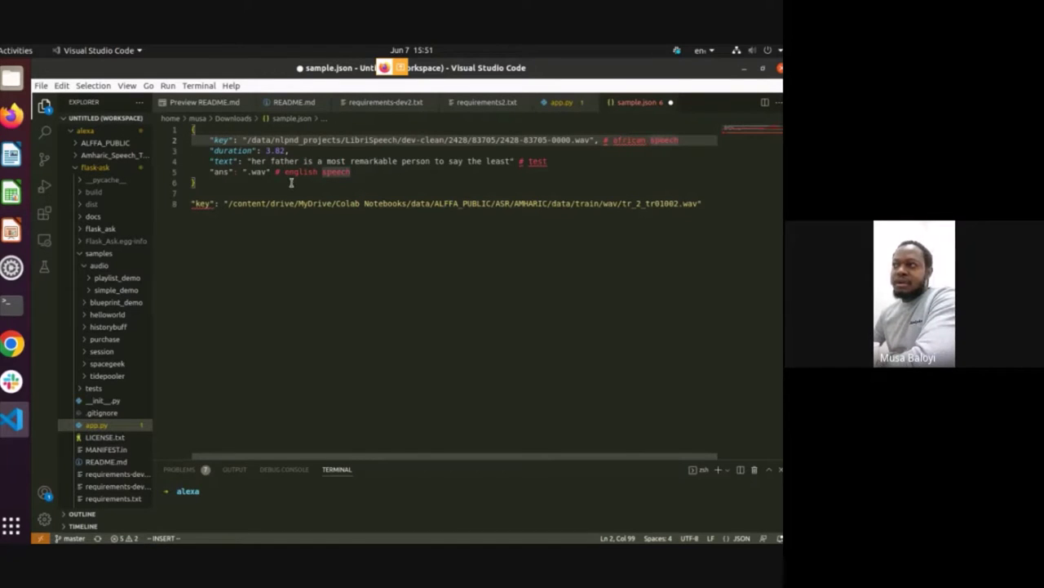
# Step: Examine the annotated record in sample.json, going over the key audio path, the ans entry and the text transcript
pyautogui.click(238, 150)
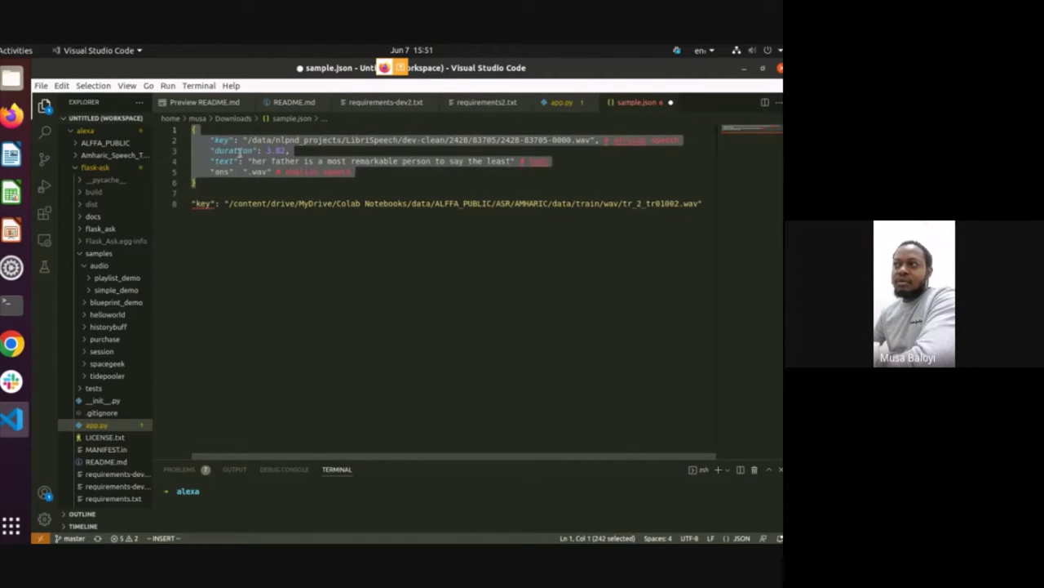
pyautogui.click(350, 140)
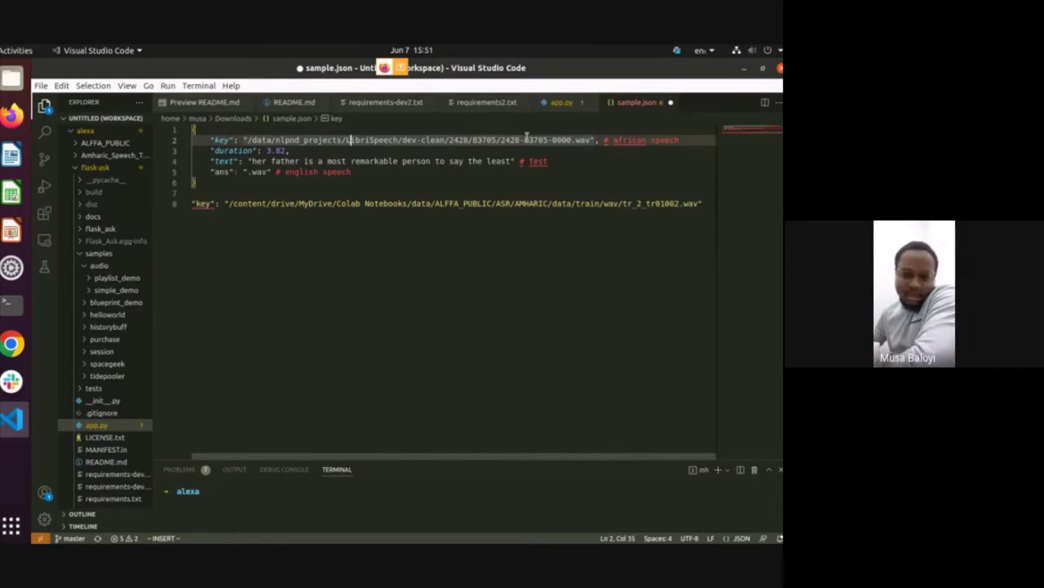
pyautogui.click(579, 143)
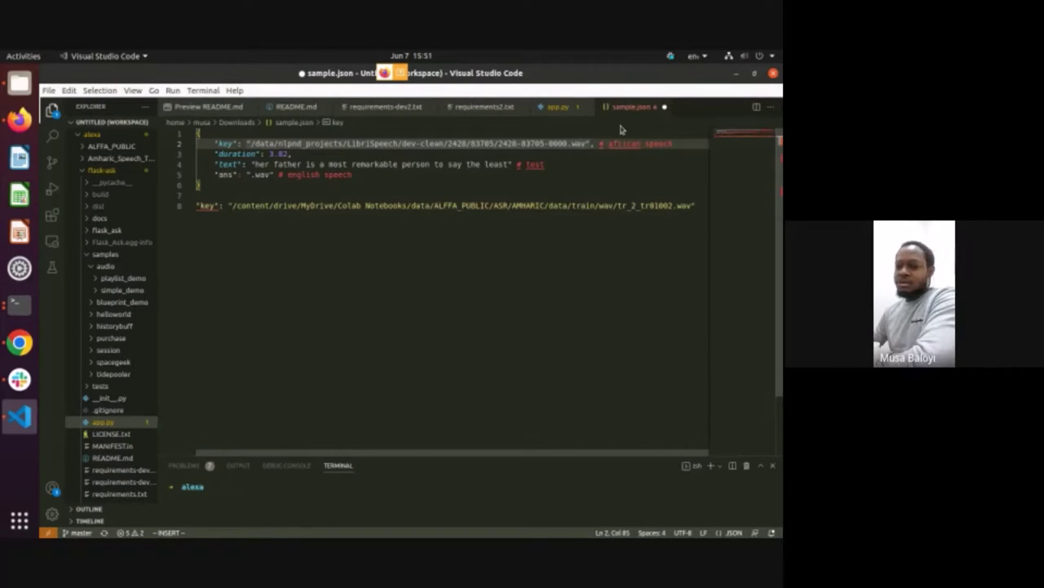
pyautogui.click(548, 144)
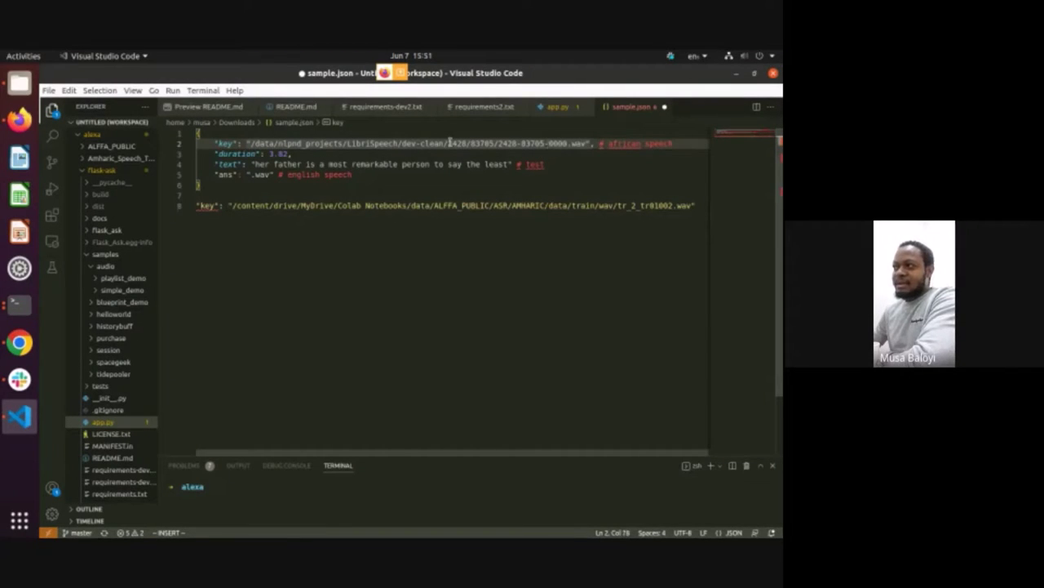
pyautogui.click(397, 143)
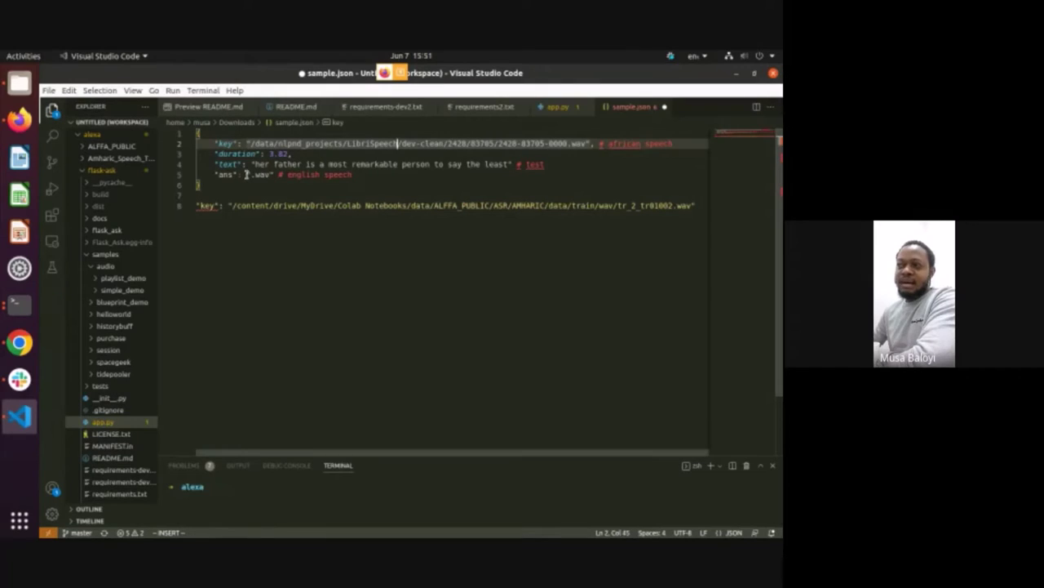
pyautogui.click(245, 174)
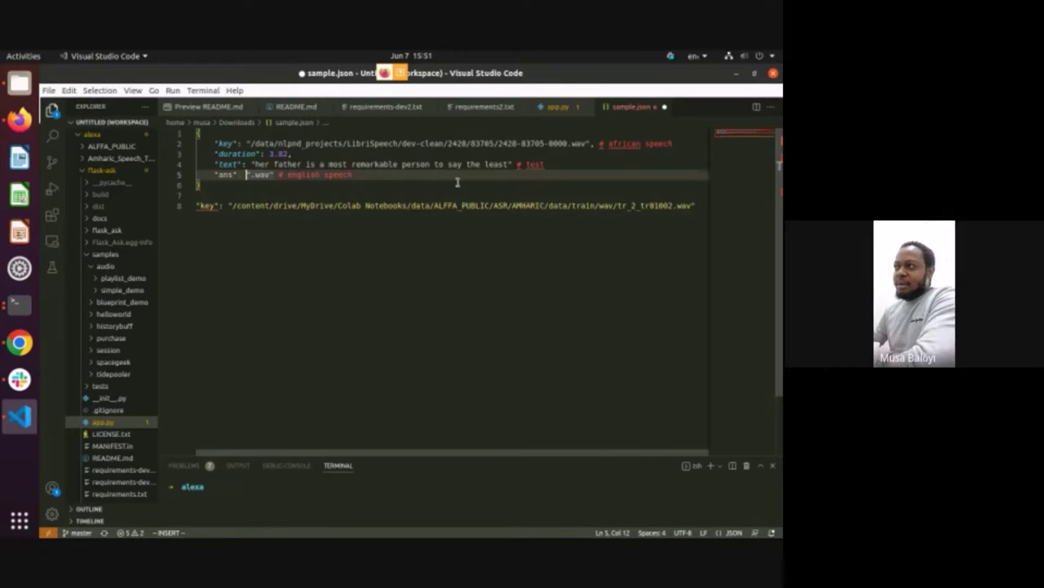
pyautogui.click(366, 163)
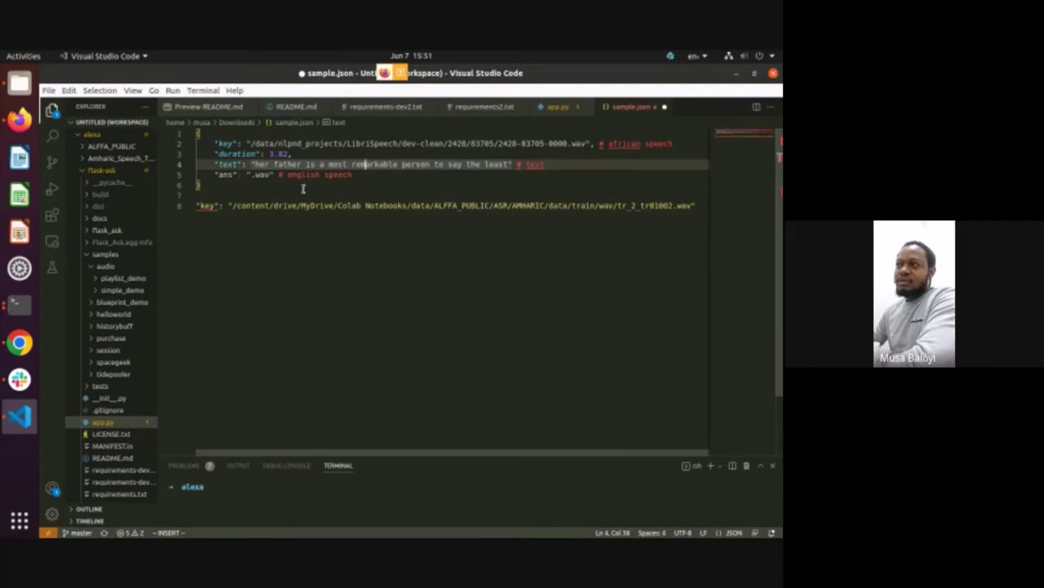
# Step: Append "(tts)" to the ans line's comment and "(stt)" to the text line's comment
pyautogui.click(361, 175)
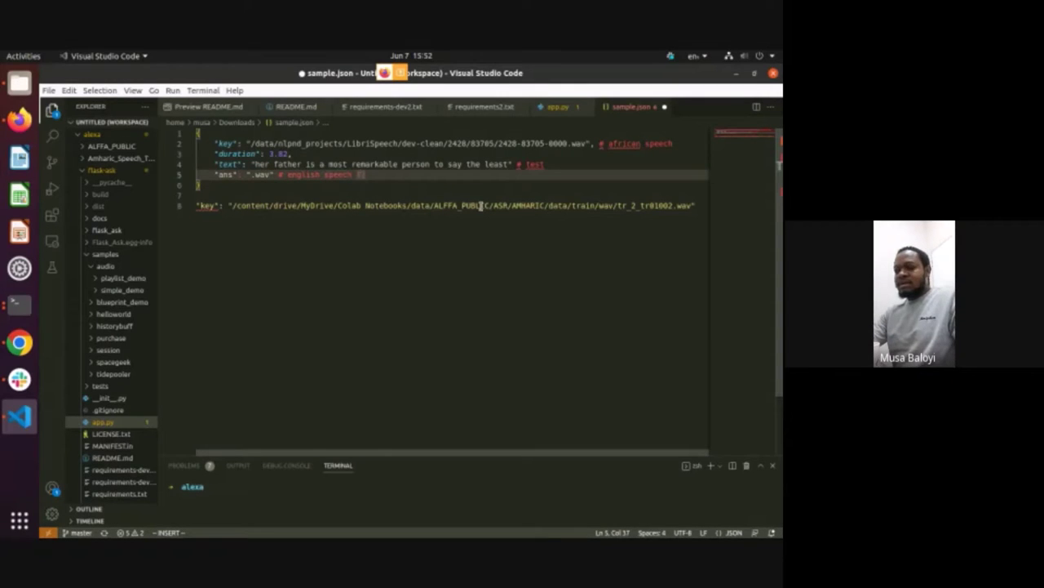
pyautogui.write('::')
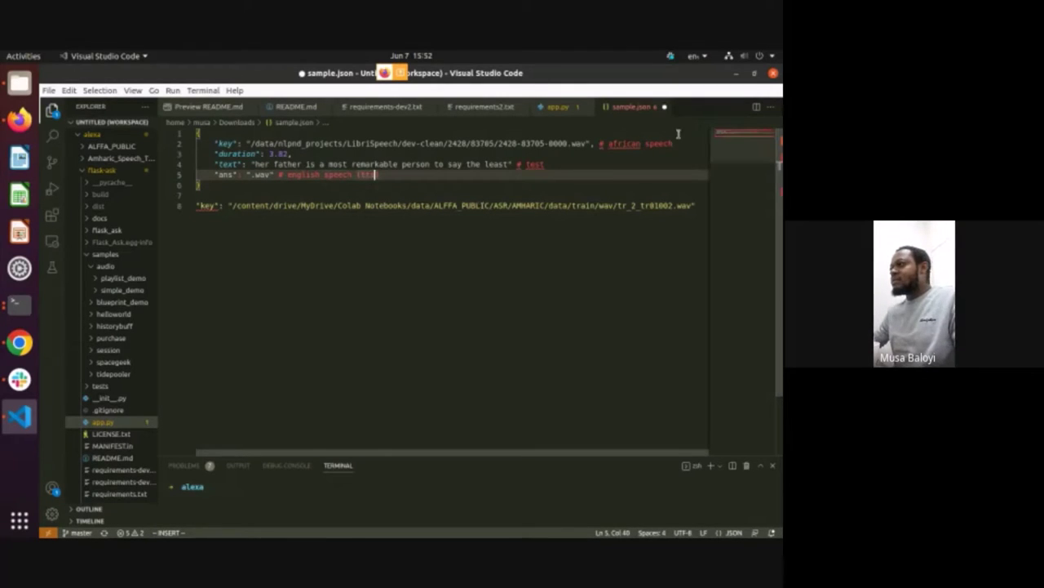
pyautogui.click(597, 164)
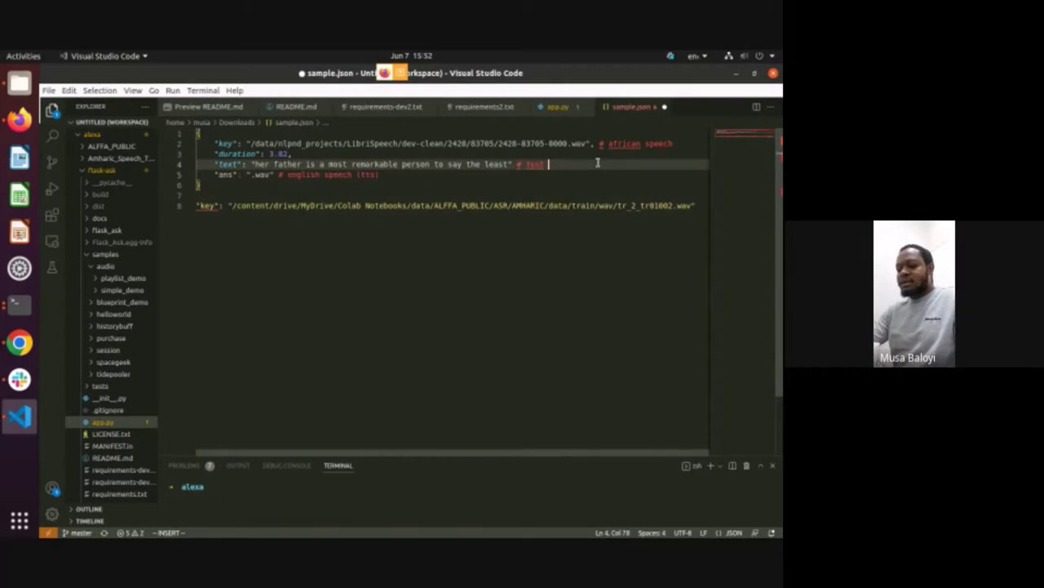
pyautogui.write('l')
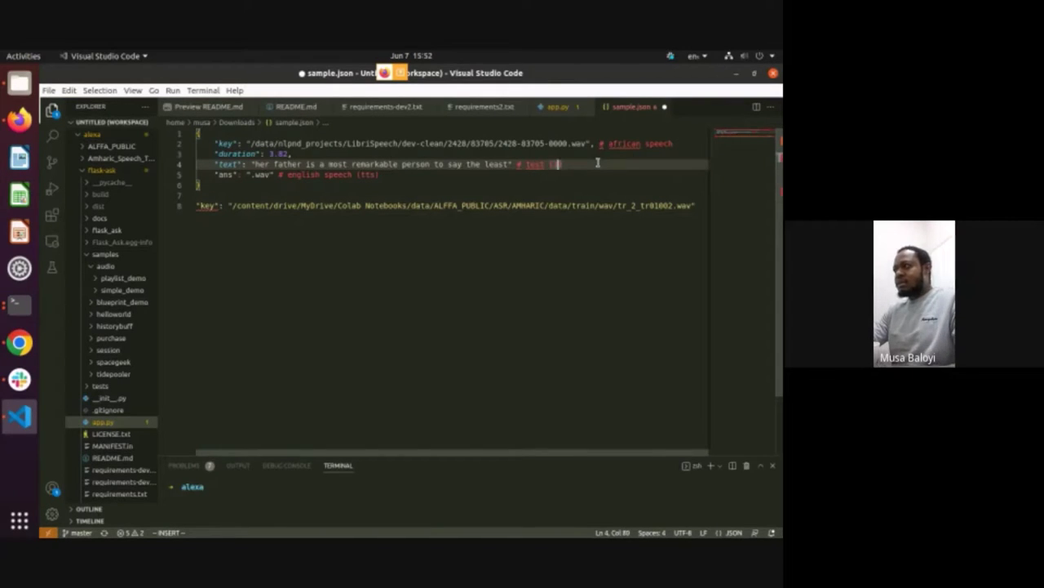
pyautogui.write('el')
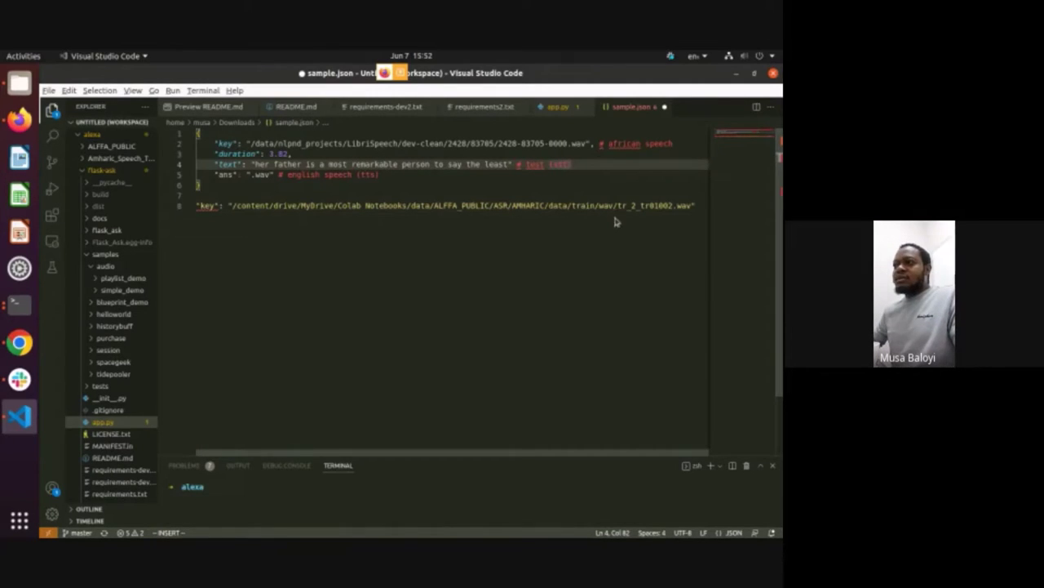
# Step: Switch to the Alexa developer console in Chrome, dismiss the notifications on the Test page and return to the skill's code editor
pyautogui.hotkey('alt', 'Tab')
pyautogui.hotkey('alt', 'Tab')
pyautogui.hotkey('alt', 'Tab')
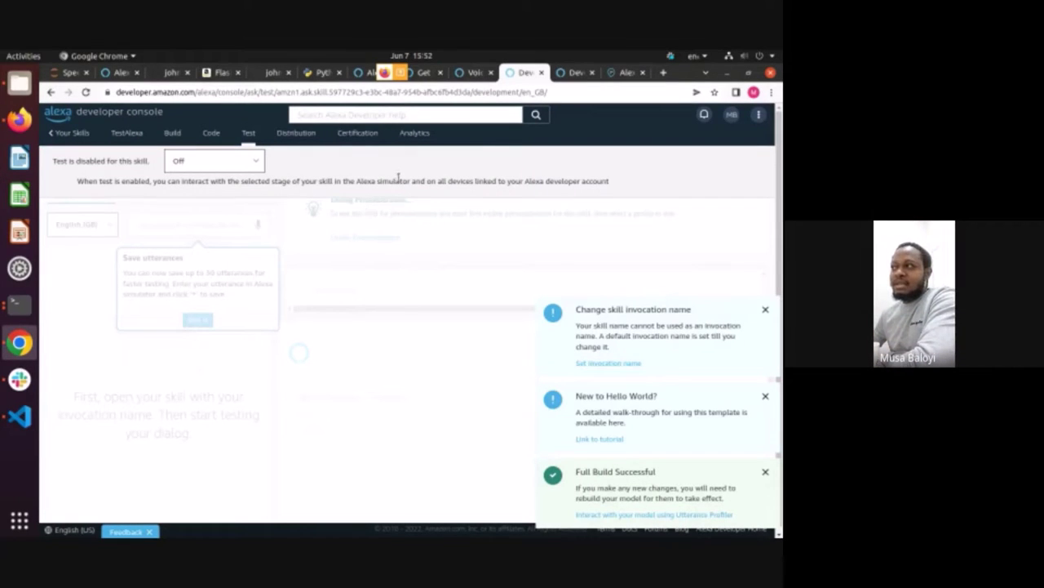
pyautogui.click(766, 310)
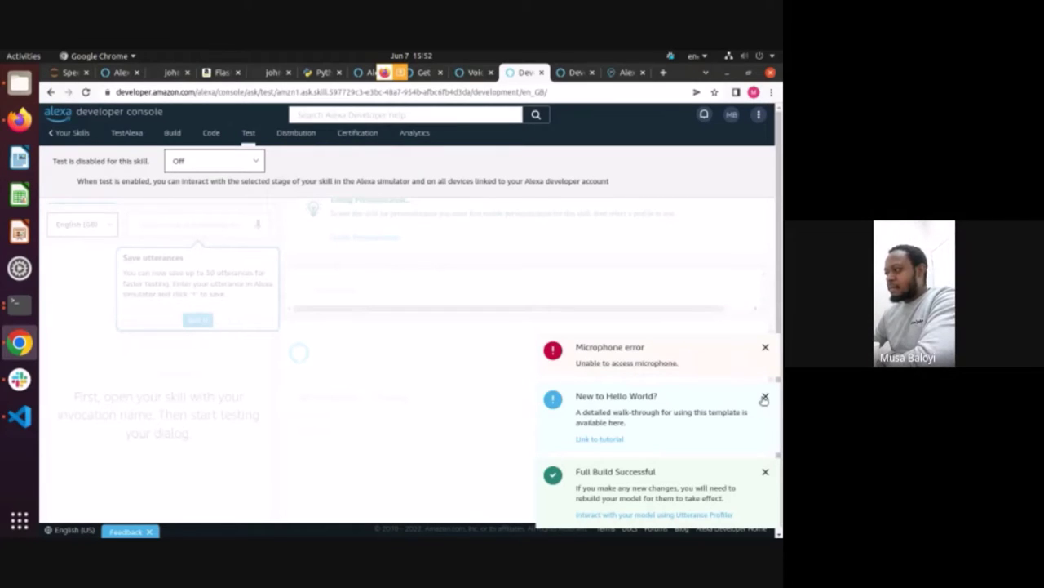
pyautogui.click(764, 397)
pyautogui.click(766, 474)
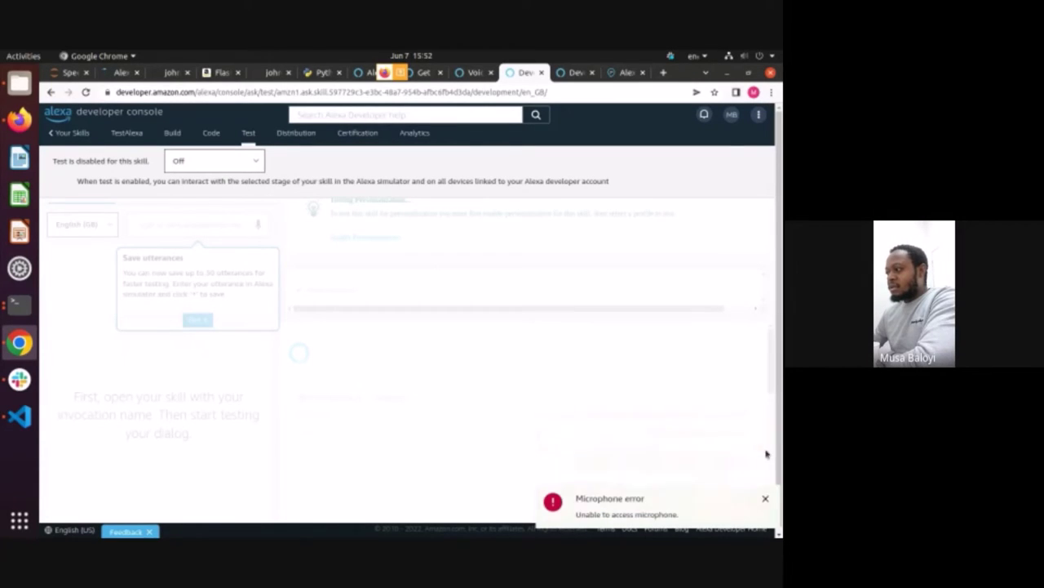
pyautogui.click(765, 501)
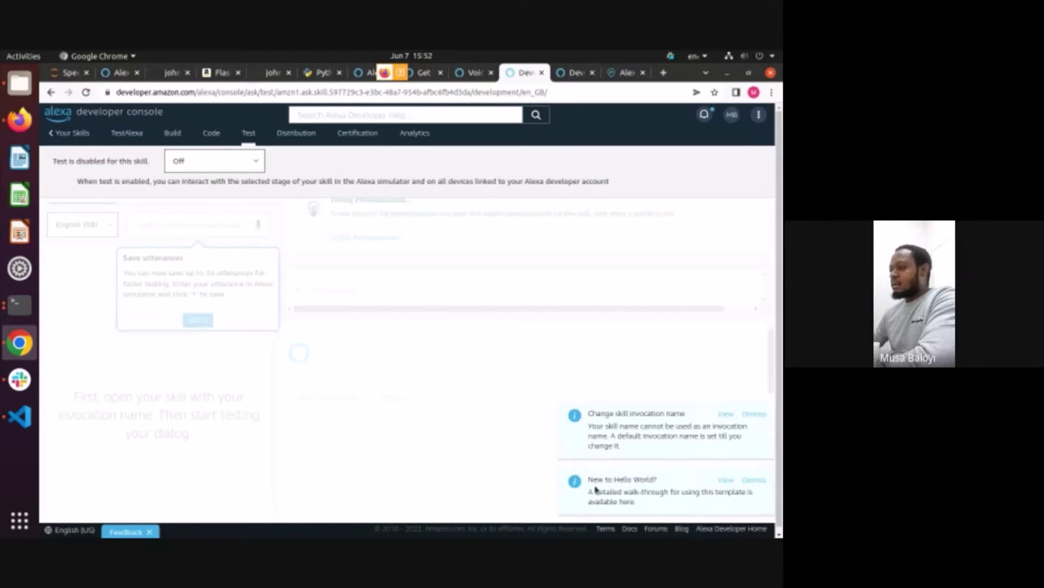
pyautogui.click(49, 93)
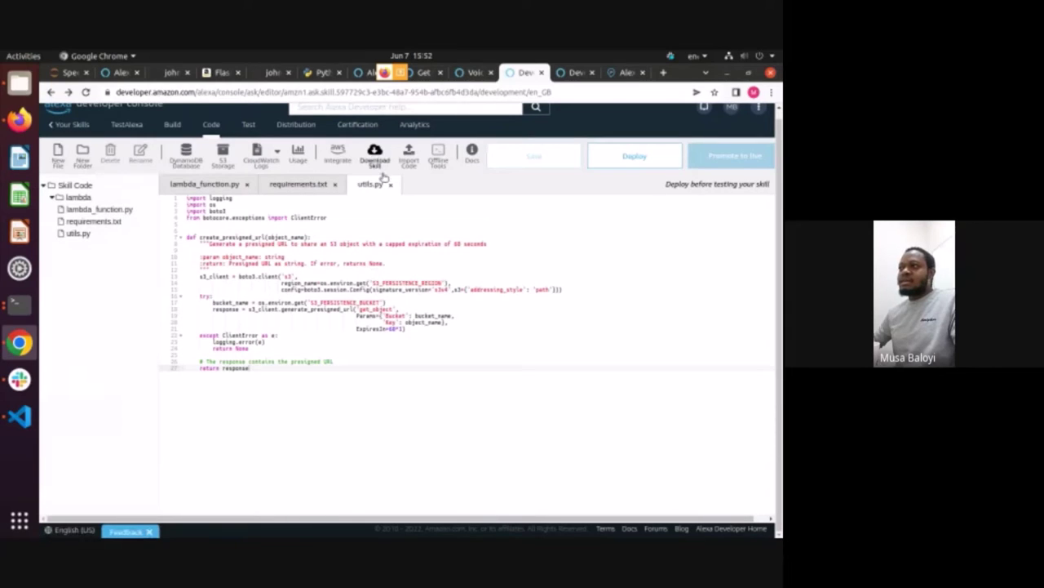
# Step: Switch to Visual Studio Code, highlight the standalone key line in sample.json and widen the file explorer
pyautogui.click(20, 417)
pyautogui.moveTo(197, 206); pyautogui.dragTo(696, 205)
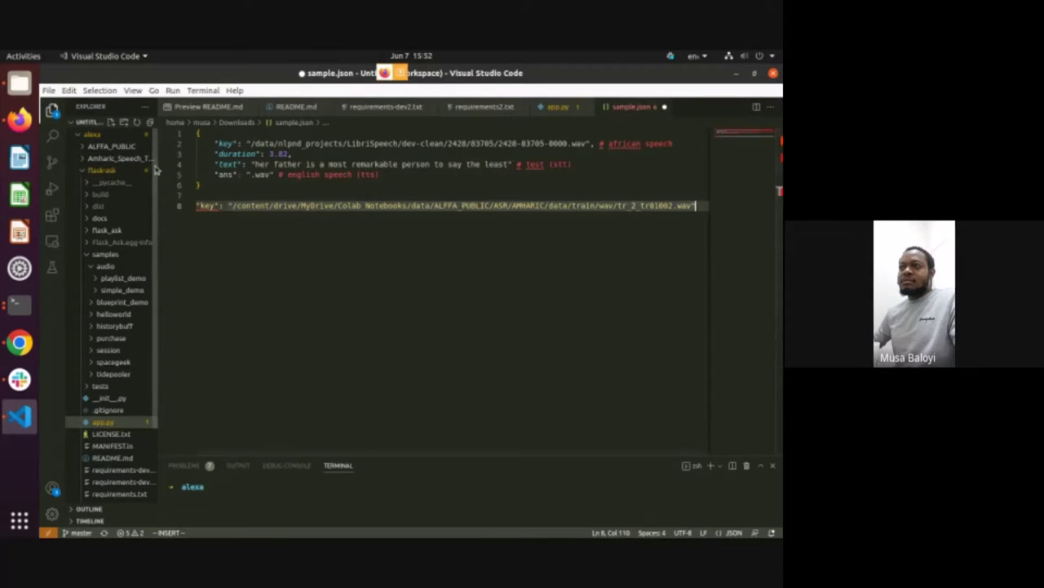
pyautogui.moveTo(155, 169); pyautogui.dragTo(264, 185)
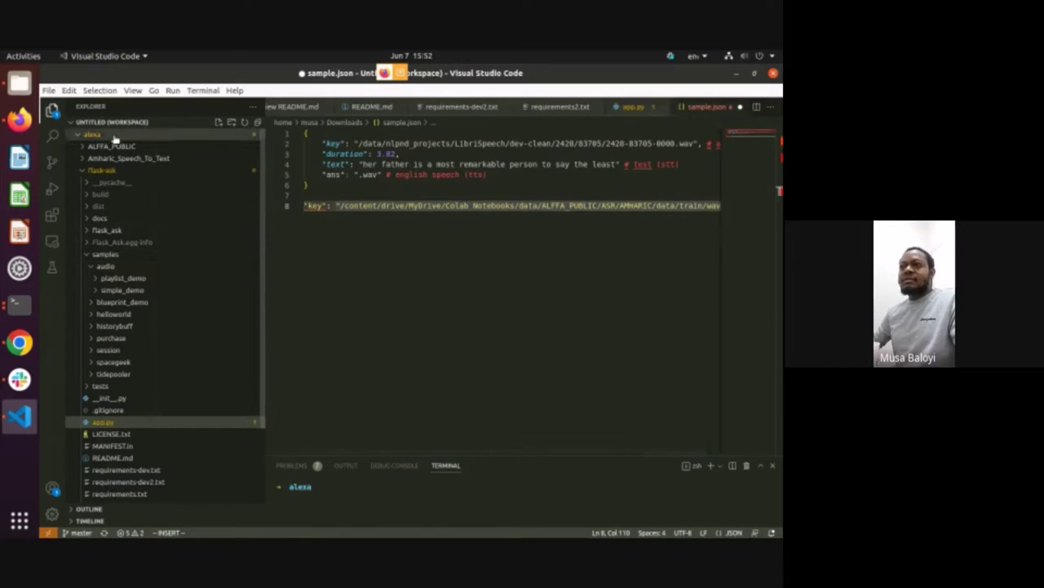
# Step: Switch to the Terminal and print the working directory of the local flask-ask shell with pwd
pyautogui.hotkey('alt', 'Tab')
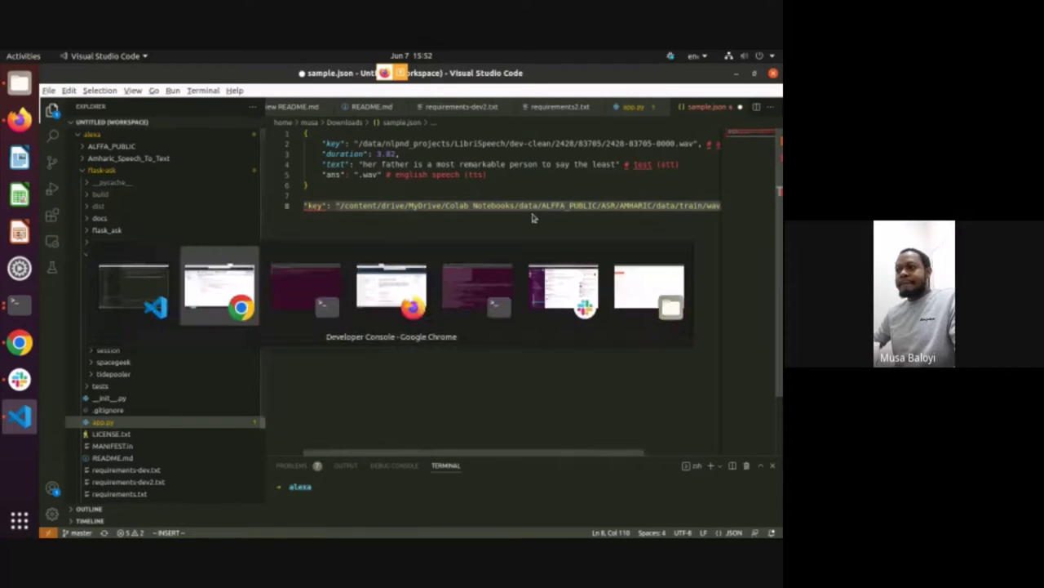
pyautogui.hotkey('alt', 'Tab')
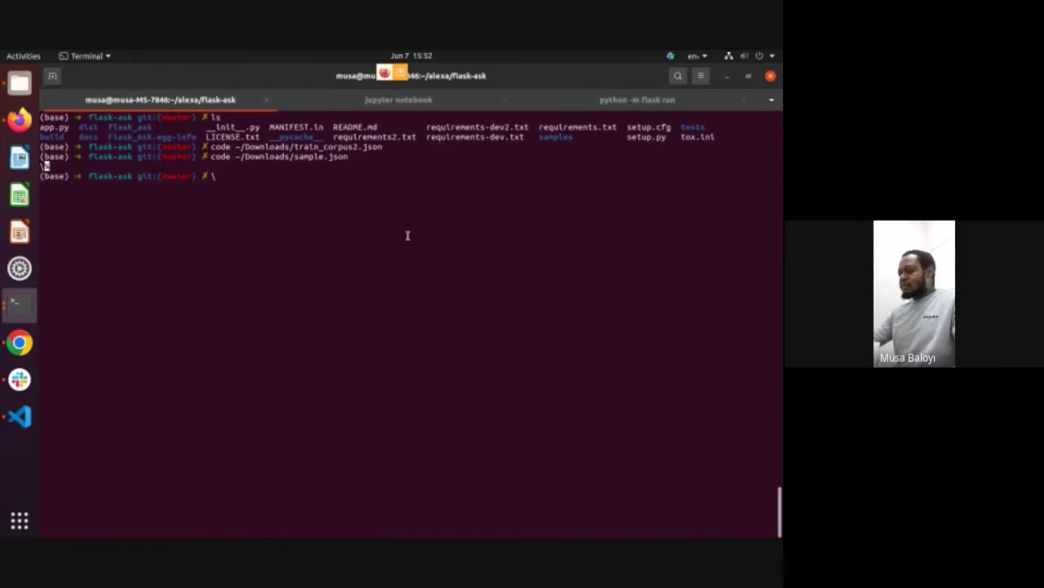
pyautogui.press('BackSpace')
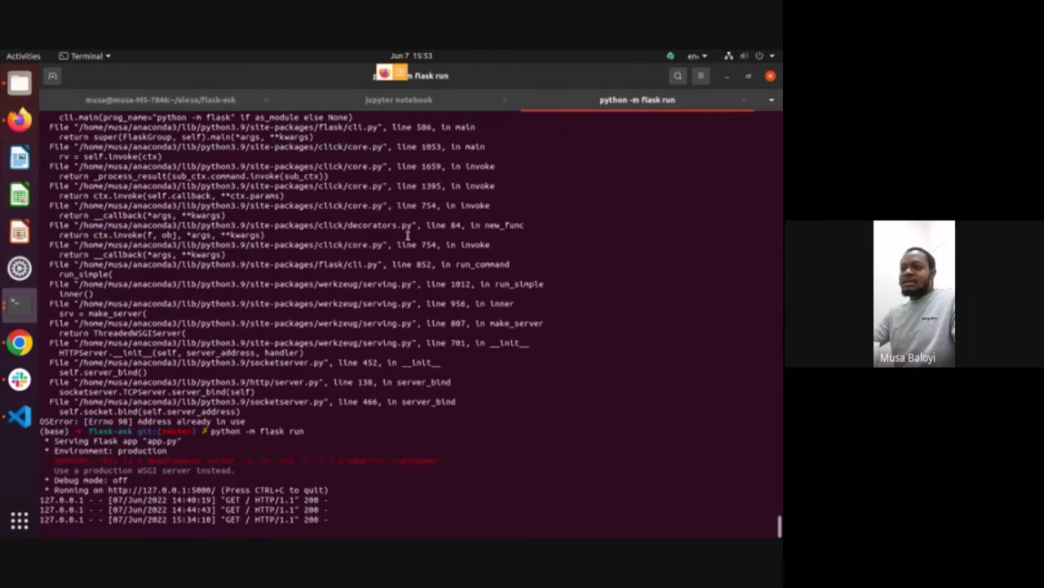
pyautogui.hotkey('ctrl', 'pageup')
pyautogui.hotkey('ctrl', 'pageup')
pyautogui.write('pwd')
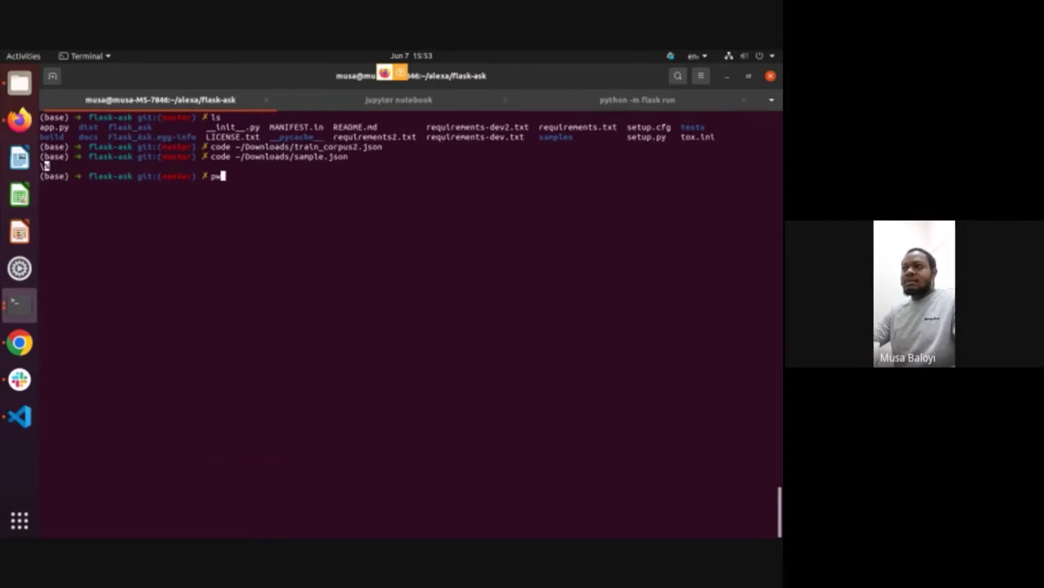
pyautogui.press('Return')
# Step: Switch to the Terminal window with the remote EC2 session and examine the ALFFA_PUBLIC clone's progress and the instance's host name
pyautogui.hotkey('alt', 'Tab')
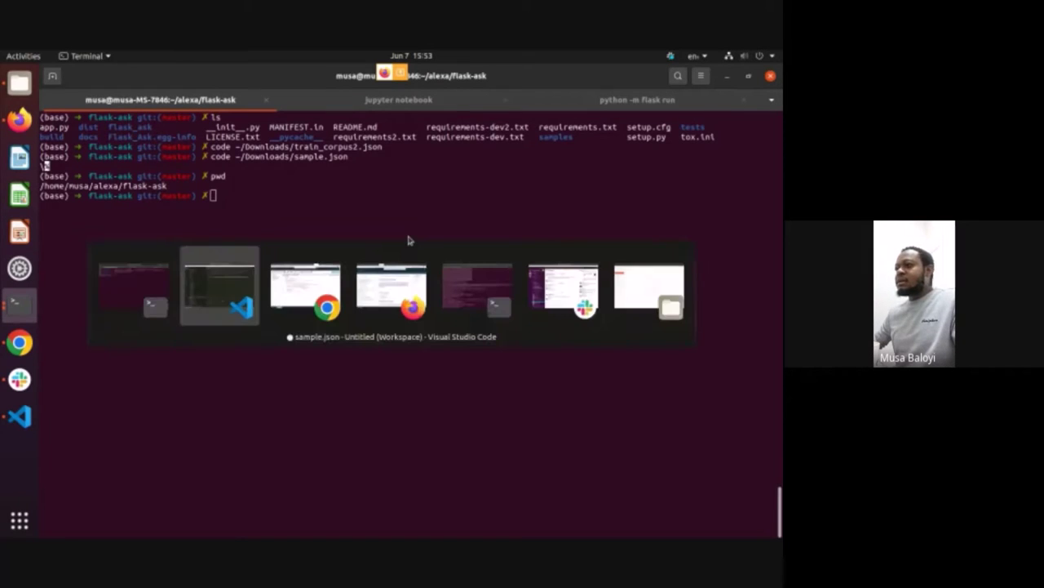
pyautogui.hotkey('alt', 'Tab')
pyautogui.hotkey('alt', 'Tab')
pyautogui.hotkey('alt', 'Tab')
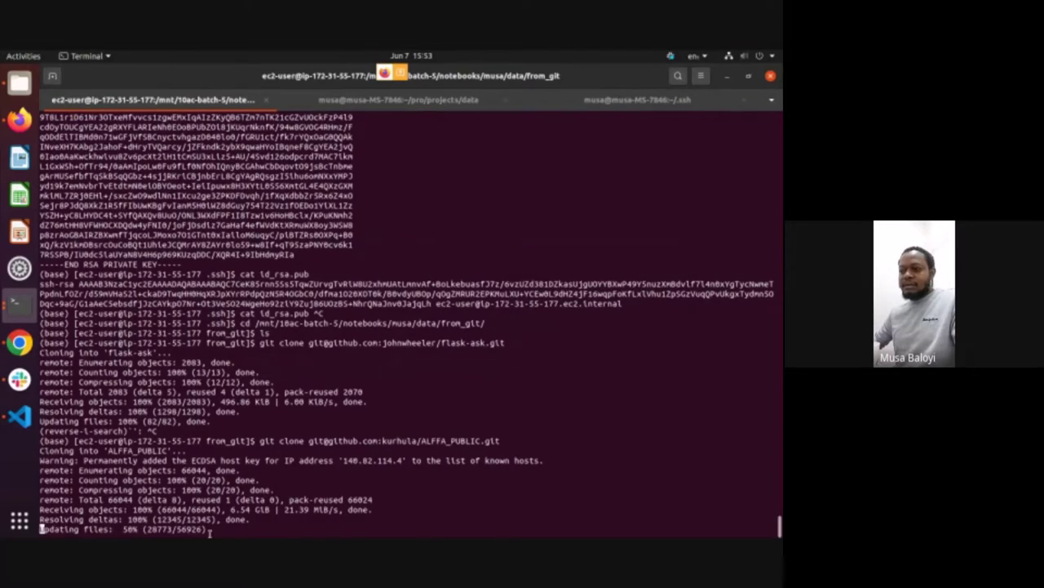
pyautogui.moveTo(207, 528)
pyautogui.mouseDown()
pyautogui.moveTo(33, 519)
pyautogui.moveTo(35, 457)
pyautogui.moveTo(117, 440)
pyautogui.moveTo(79, 441)
pyautogui.moveTo(199, 439)
pyautogui.mouseUp()
pyautogui.click(36, 458)
pyautogui.click(118, 437)
pyautogui.click(119, 441)
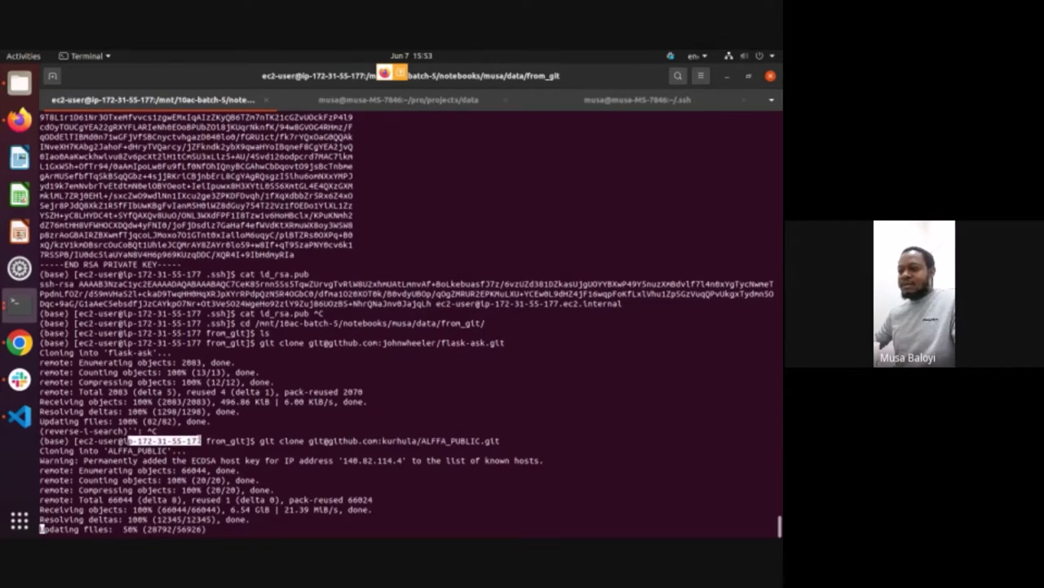
pyautogui.click(201, 441)
# Step: Connect to the remote instance with ssh g3 from the local pro/projects/data shell
pyautogui.click(457, 101)
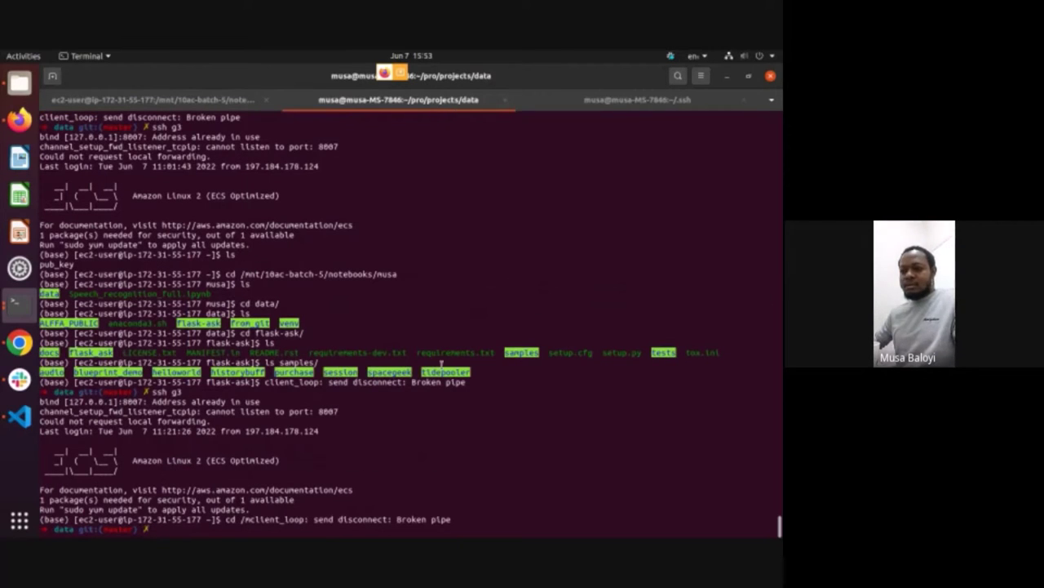
pyautogui.write('ssh g3')
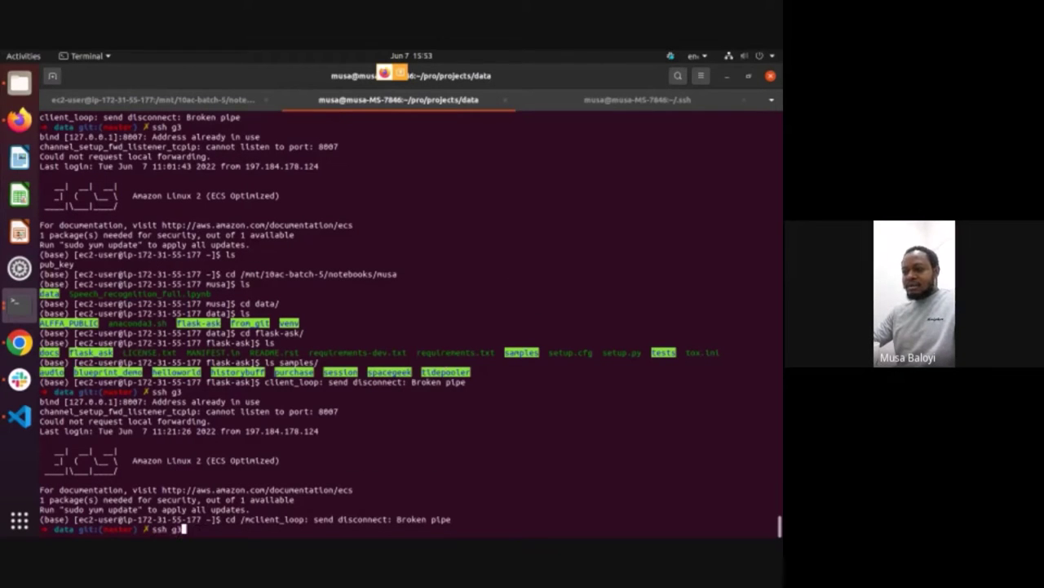
pyautogui.press('Return')
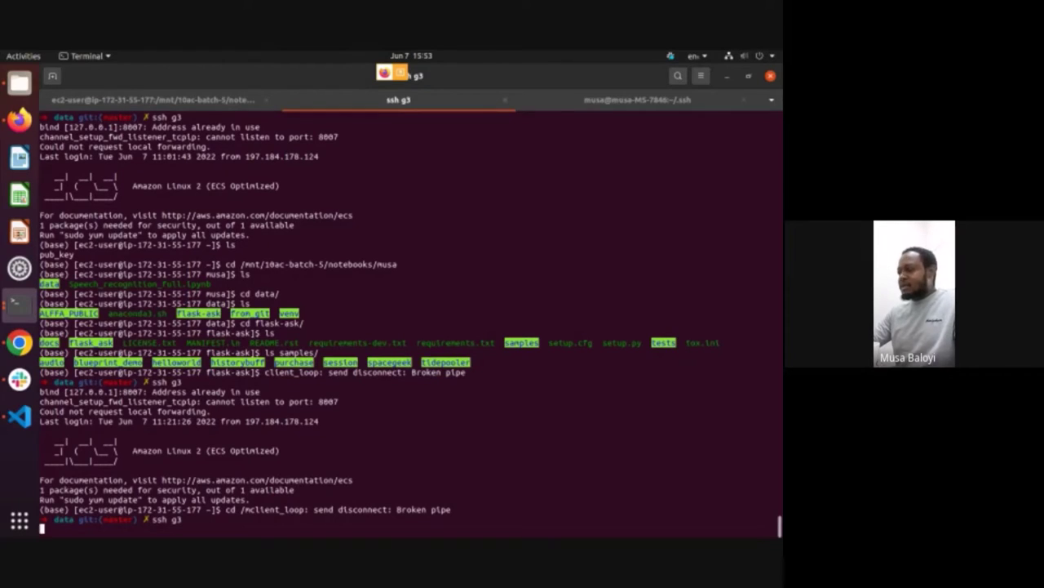
pyautogui.hotkey('ctrl', 'pagedown')
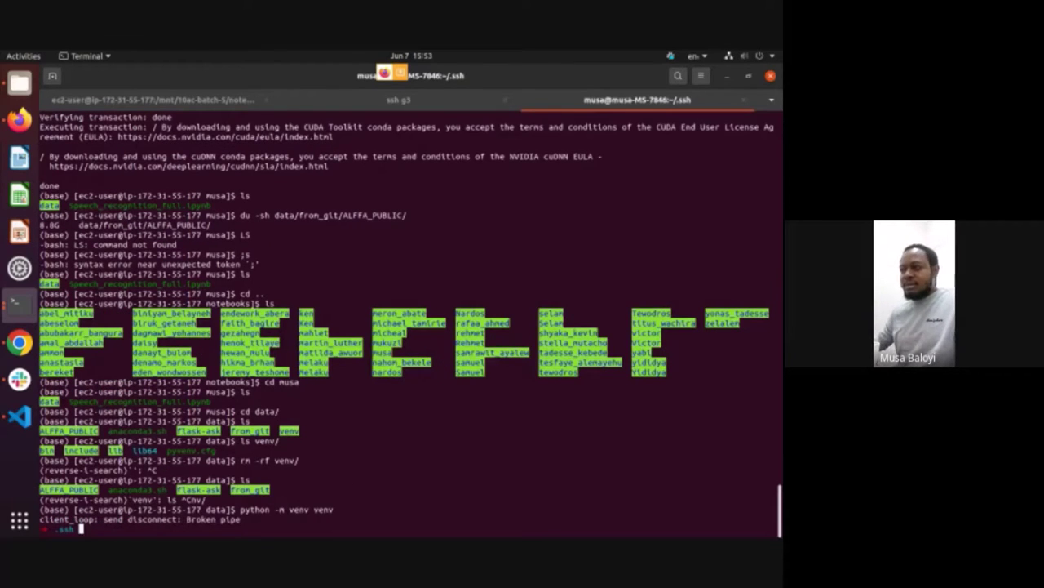
pyautogui.click(465, 100)
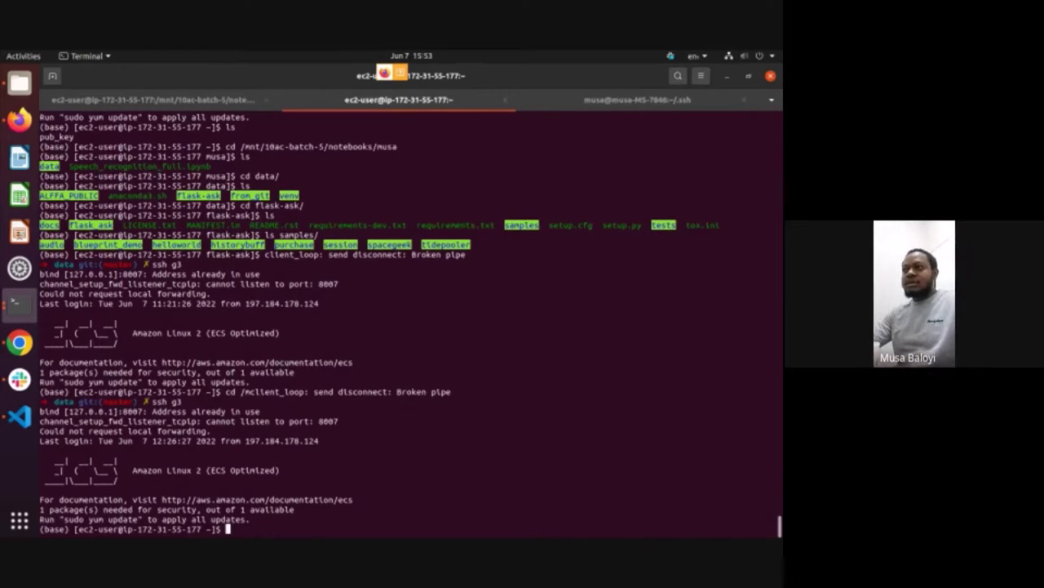
# Step: List the remote home directory on a cleared screen and enter a change-directory command for /mnt
pyautogui.hotkey('ctrl', 'l')
pyautogui.write('ls')
pyautogui.press('Return')
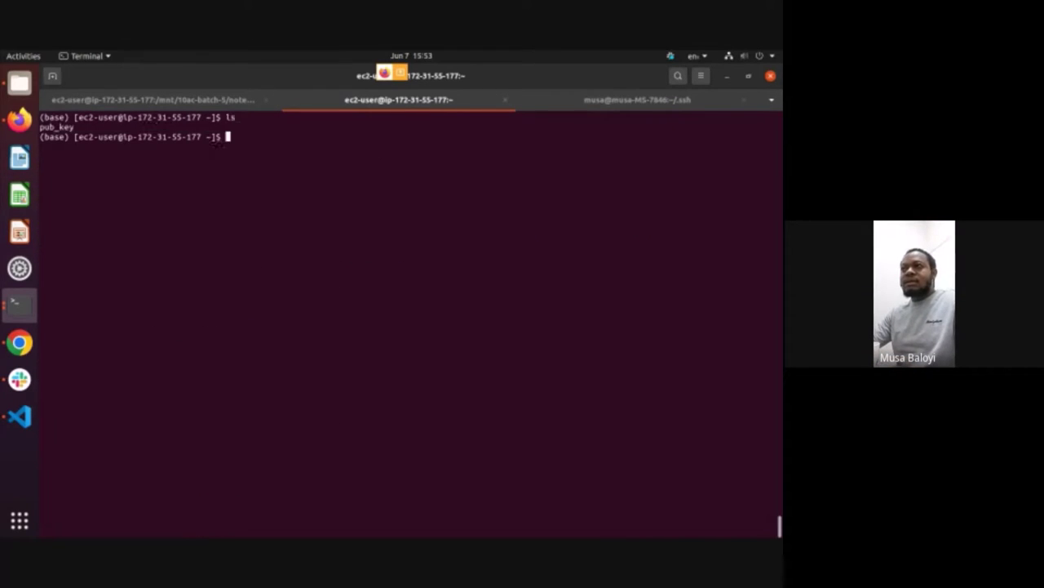
pyautogui.write('cd /mnt')
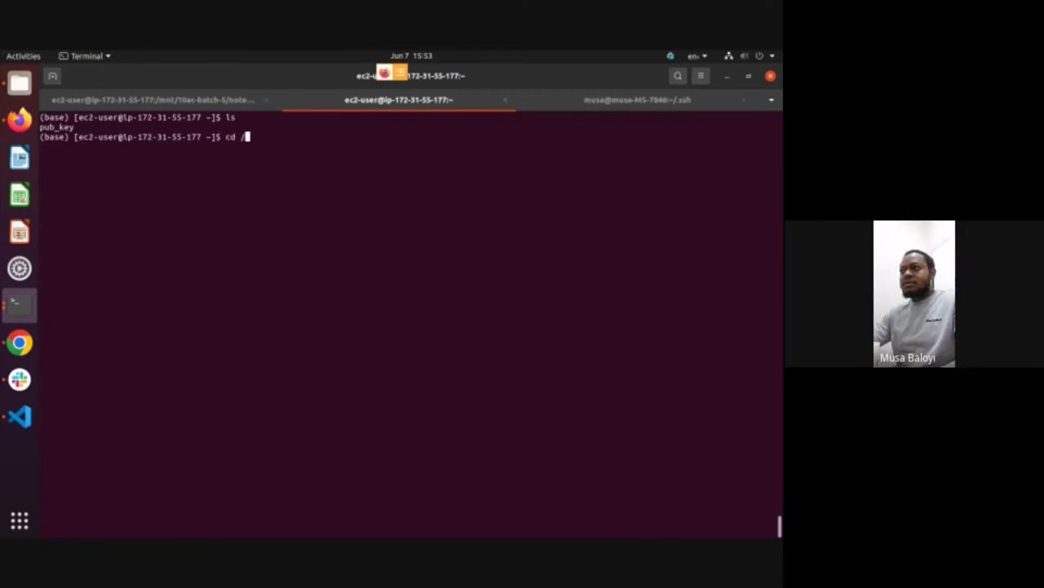